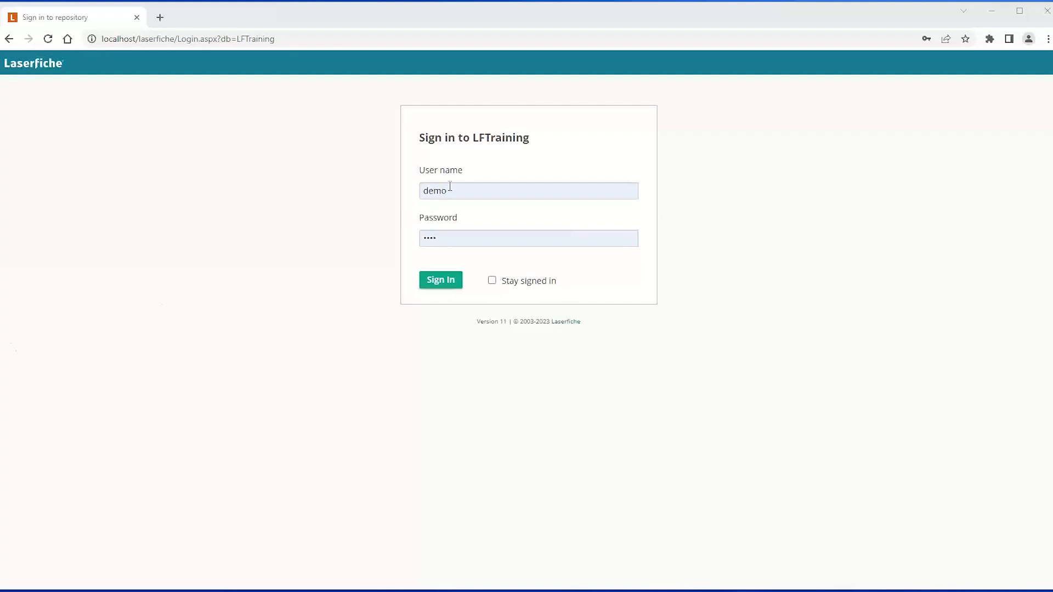
Step: Sign in to the LFTraining repository and open the account menu
click(441, 280)
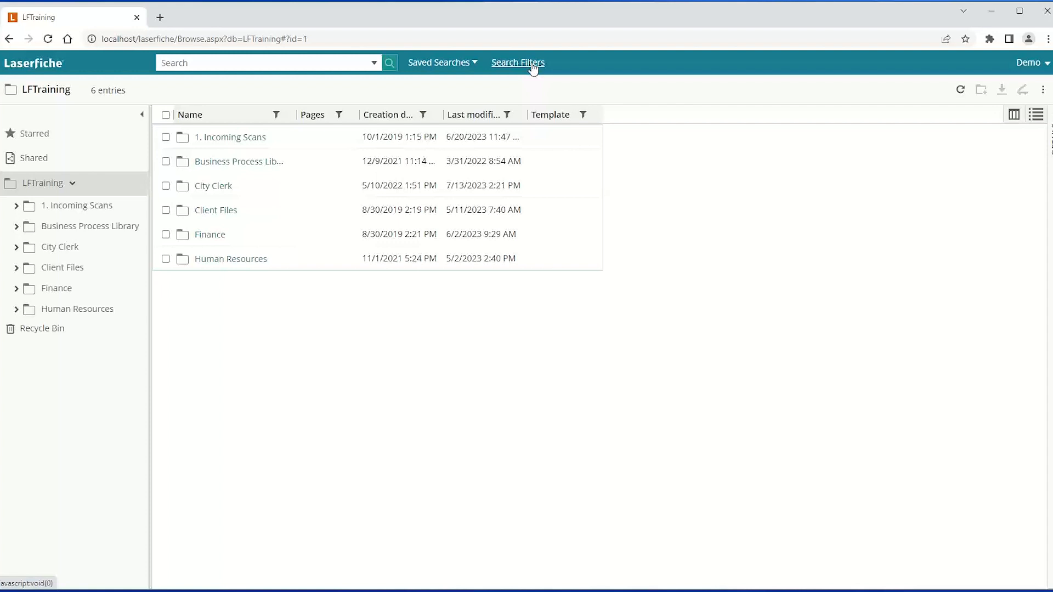
click(1035, 70)
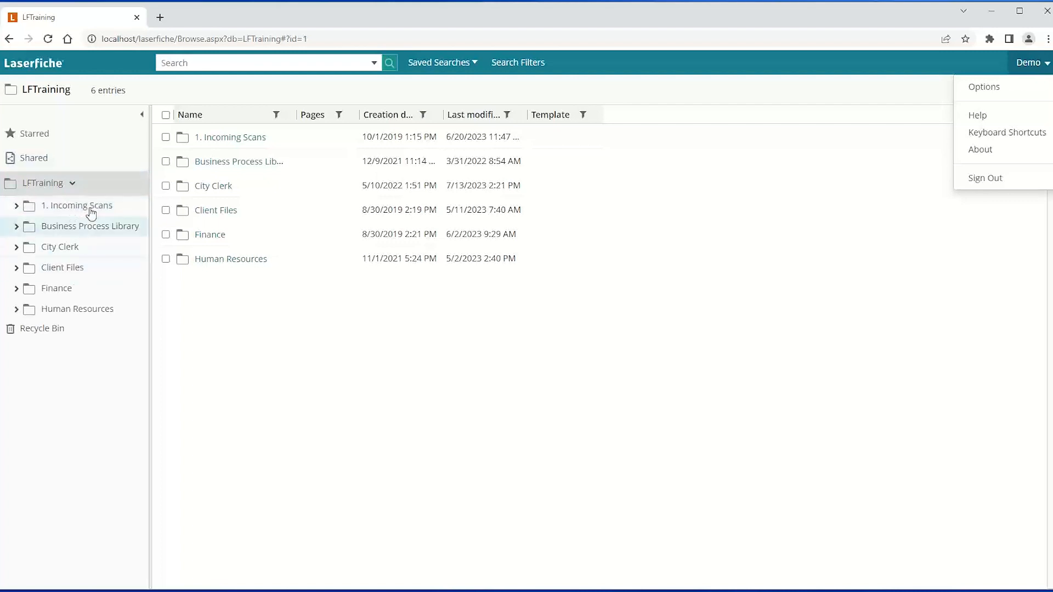
Step: Open the City Clerk folder and return to the LFTraining root folder
click(55, 248)
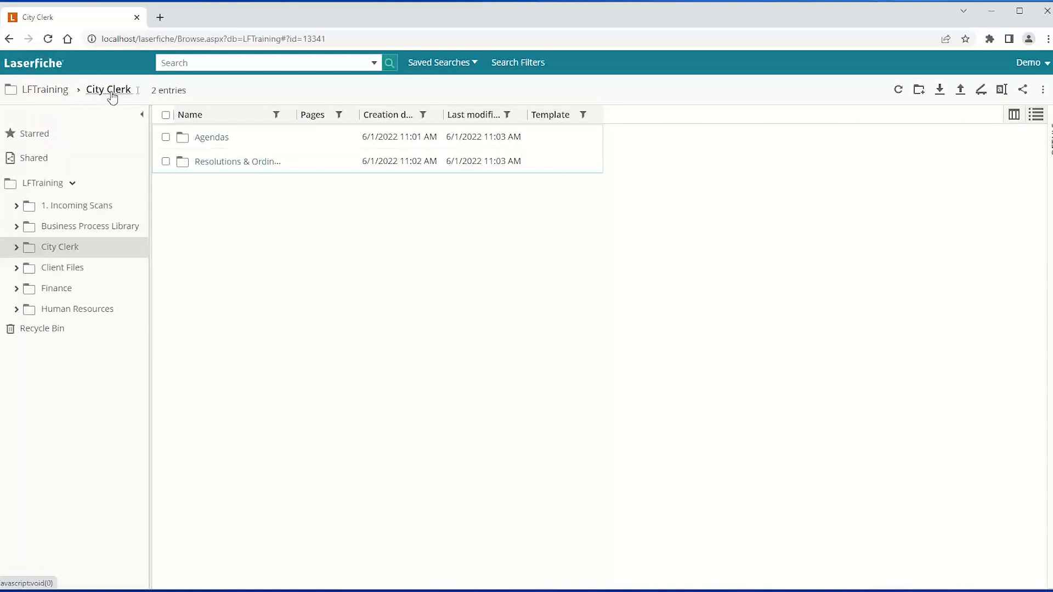
click(45, 95)
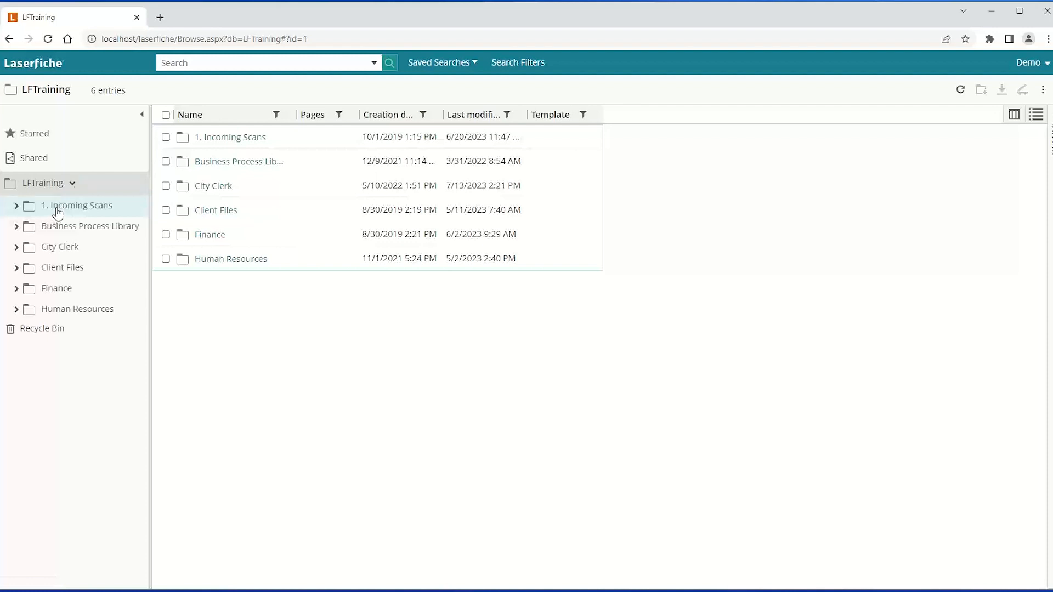
Step: View the recent folder paths, and collapse and re-expand the LFTraining folder tree
click(80, 95)
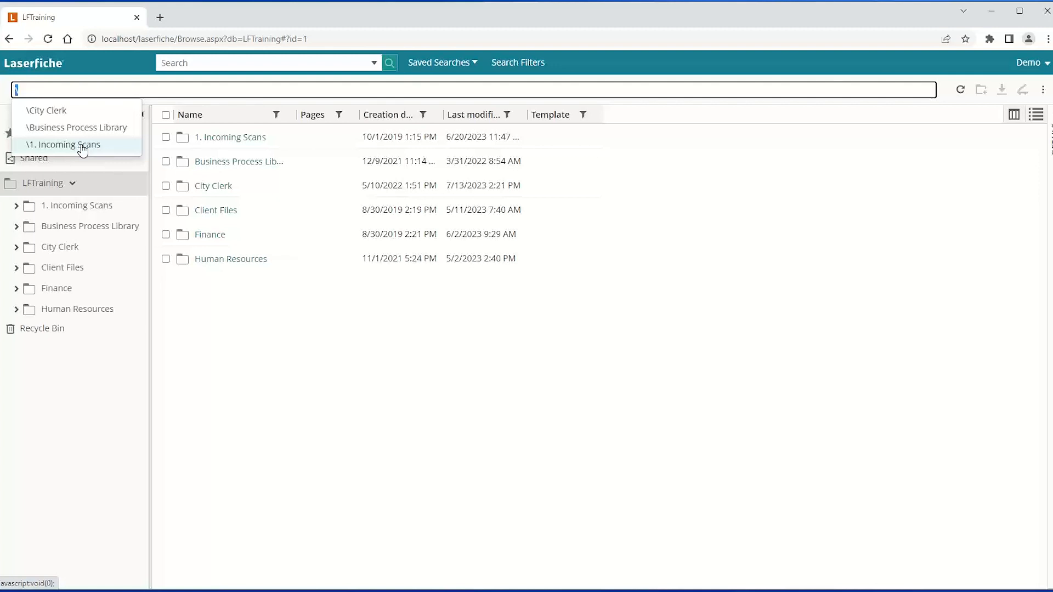
click(205, 298)
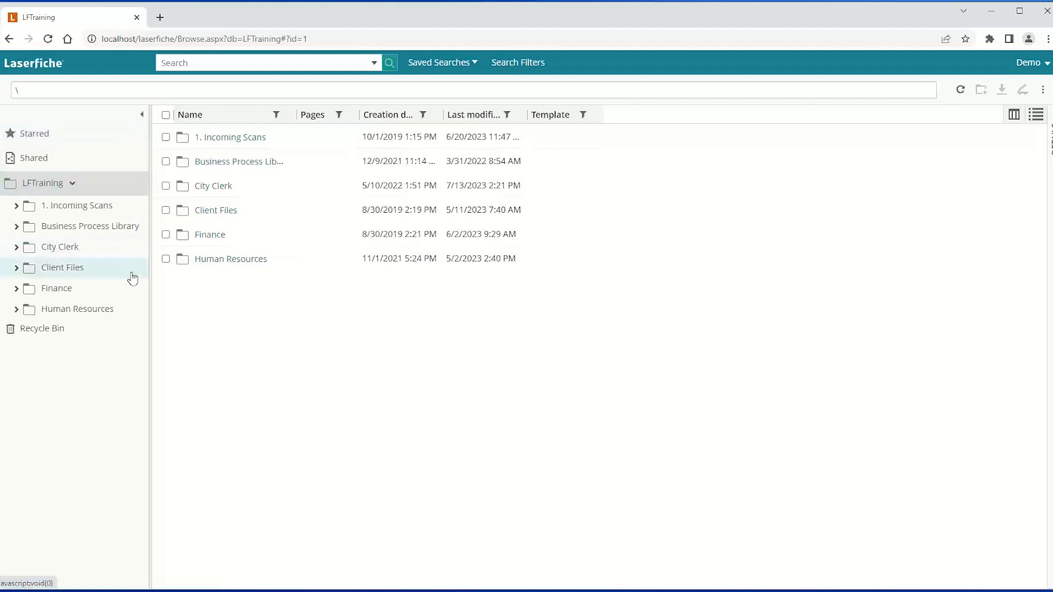
click(72, 185)
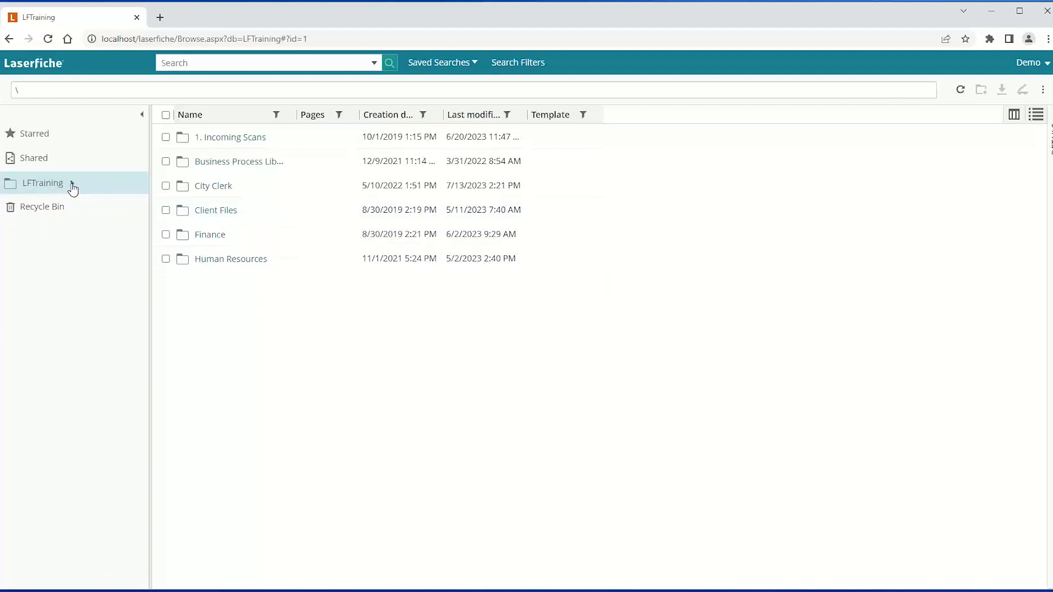
click(72, 185)
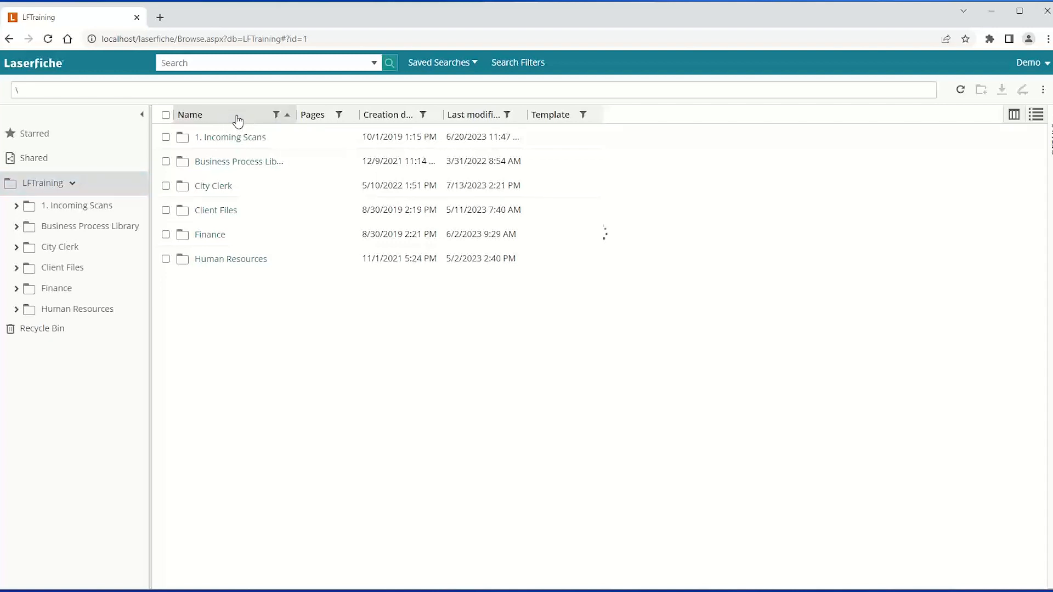
Step: Sort the root folder's entries by name in descending order
click(289, 121)
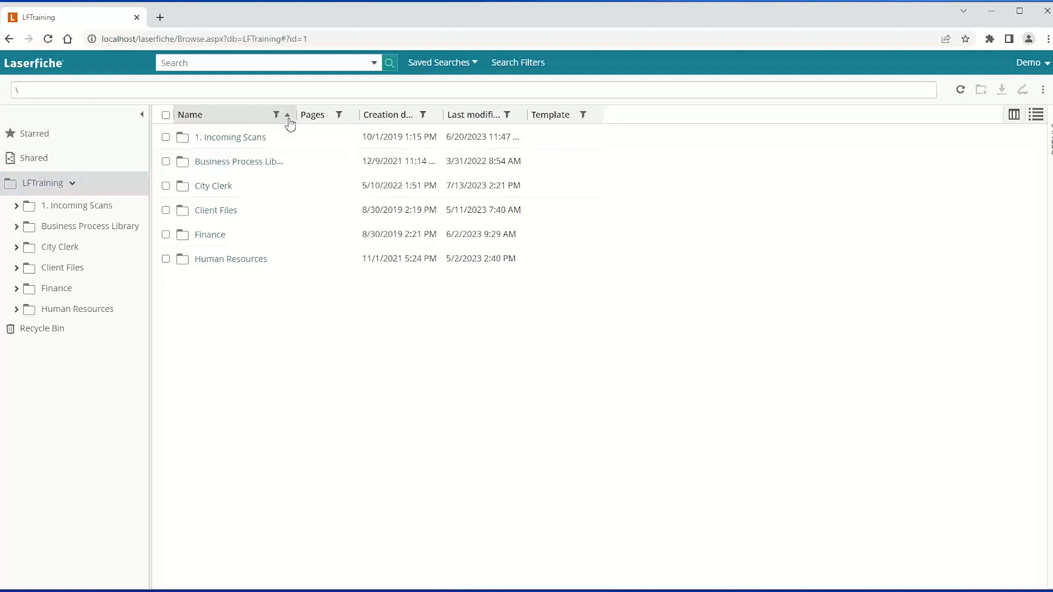
click(246, 117)
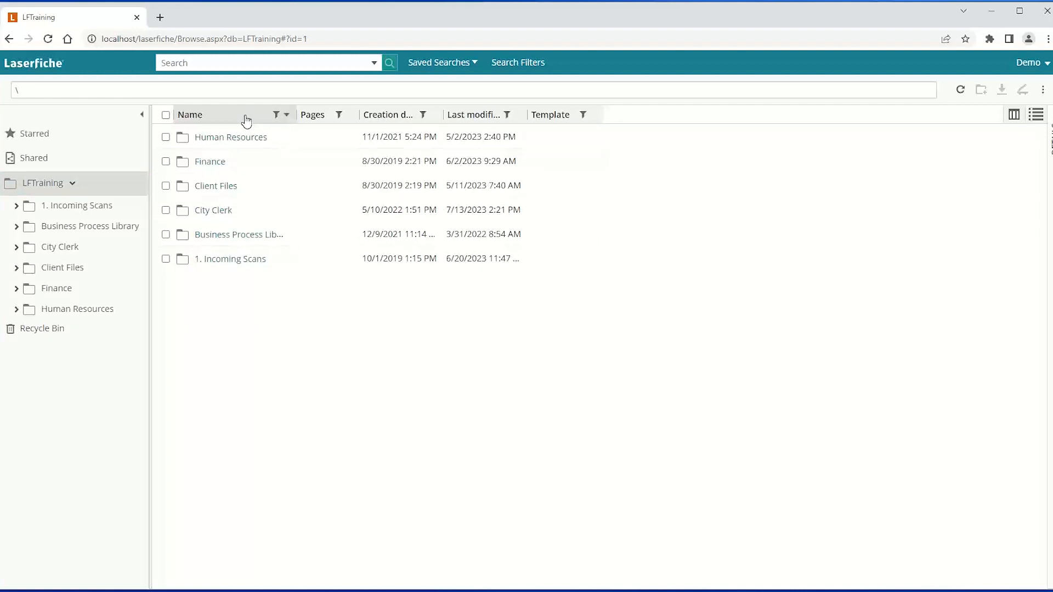
Step: Filter the entries to names containing "city" and reset the filter
click(277, 116)
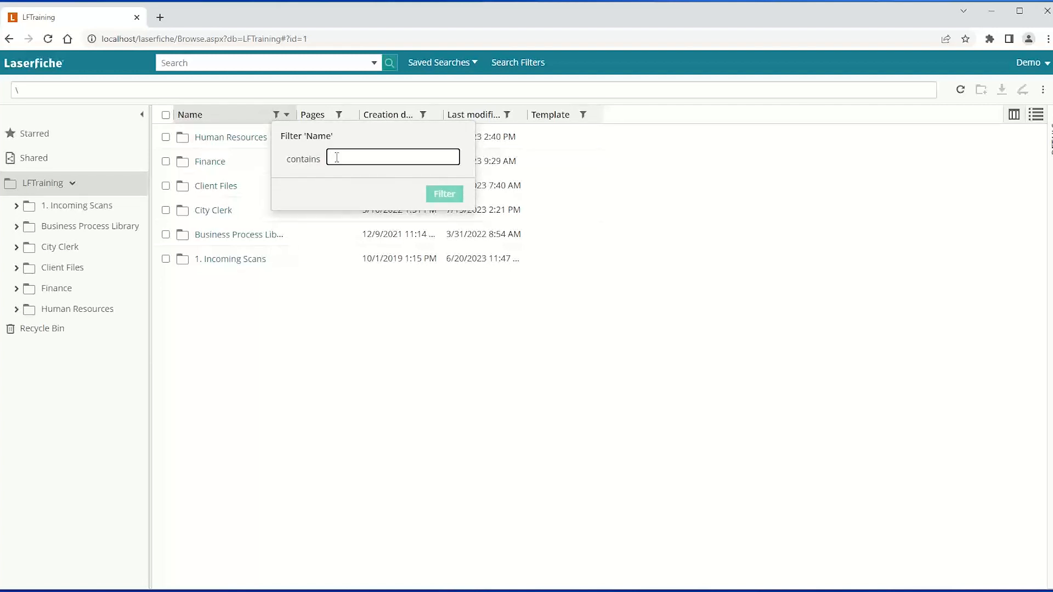
text(city)
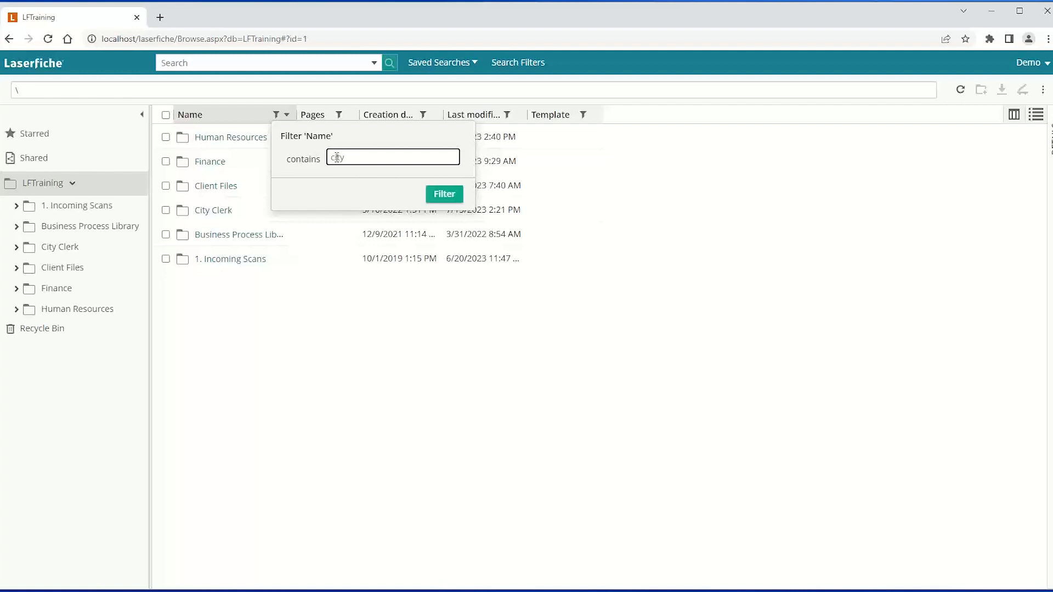
click(443, 193)
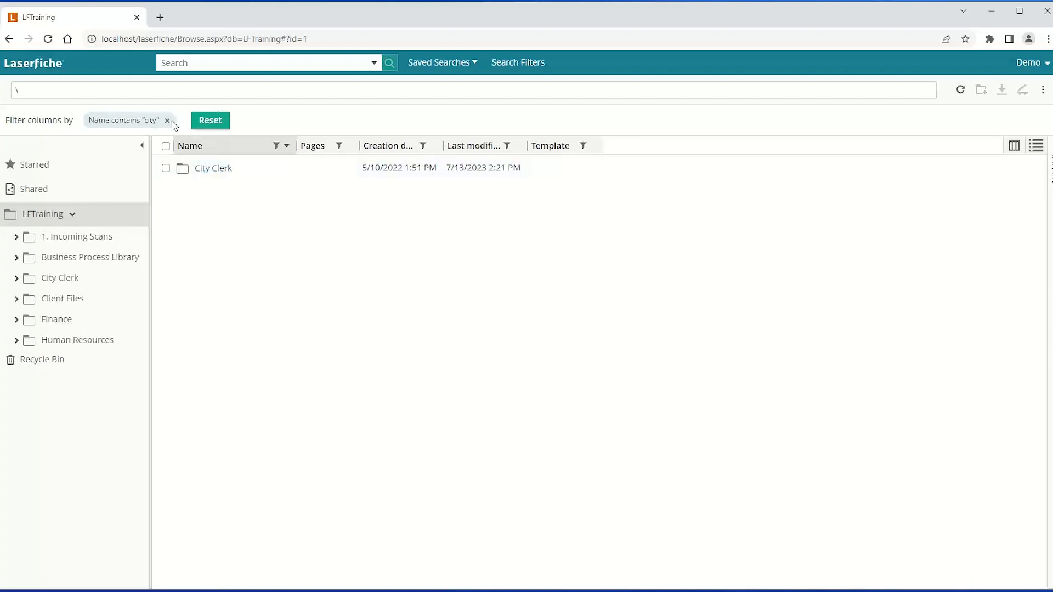
click(211, 123)
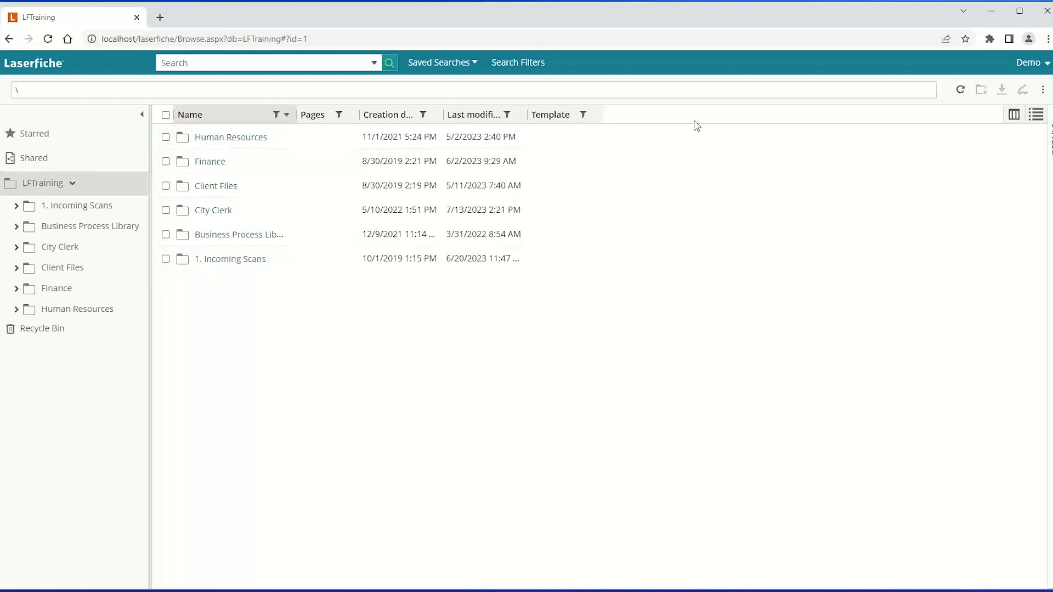
Step: Add Electronic file last modified to the selected columns, look through the other available columns, and discard the column changes
click(1014, 116)
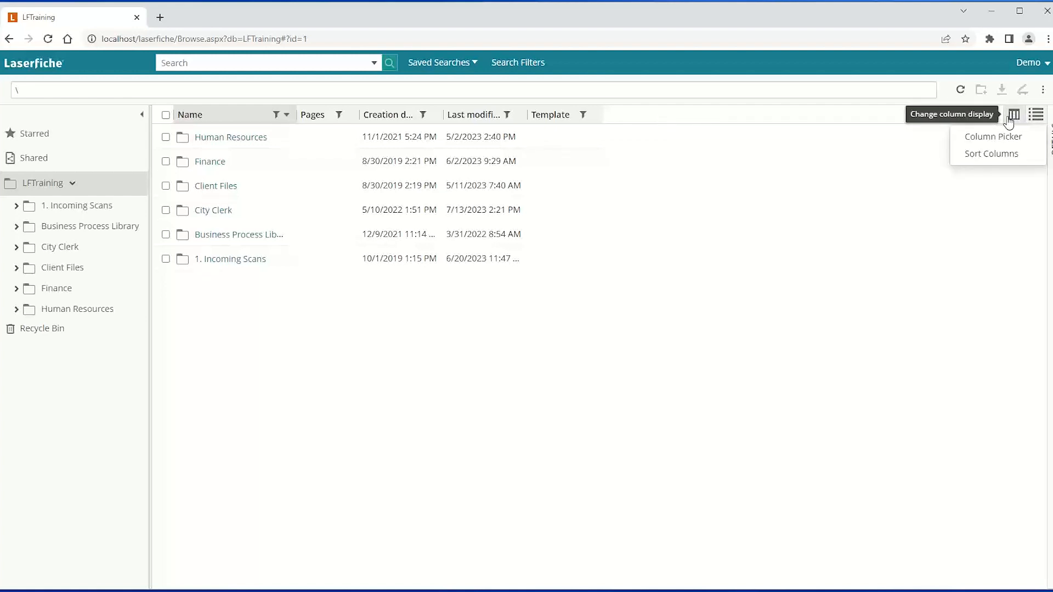
click(986, 142)
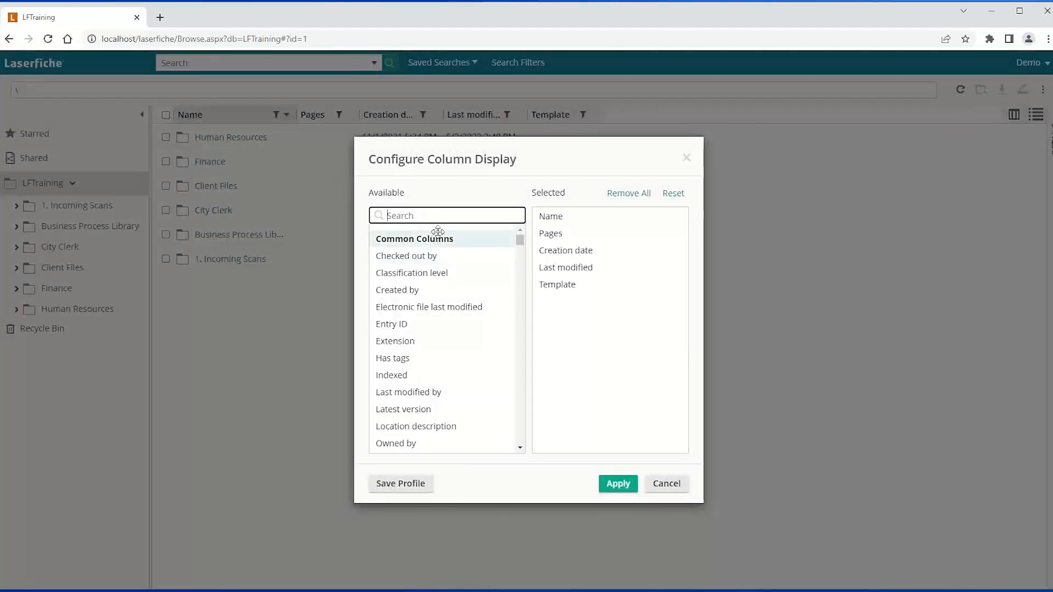
double_click(424, 308)
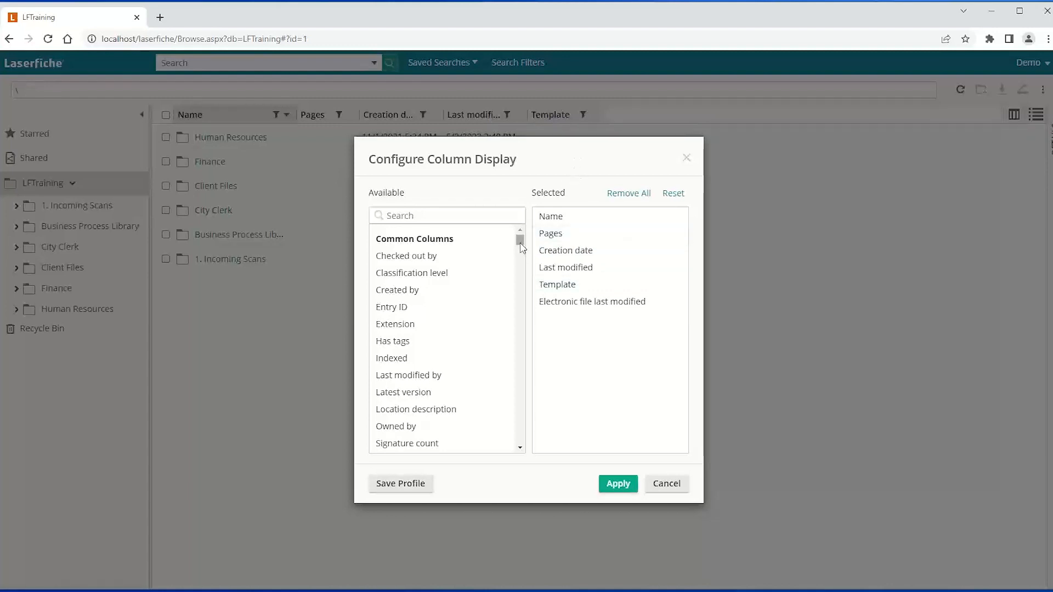
scroll(523, 253, down, 2)
scroll(522, 255, down, 6)
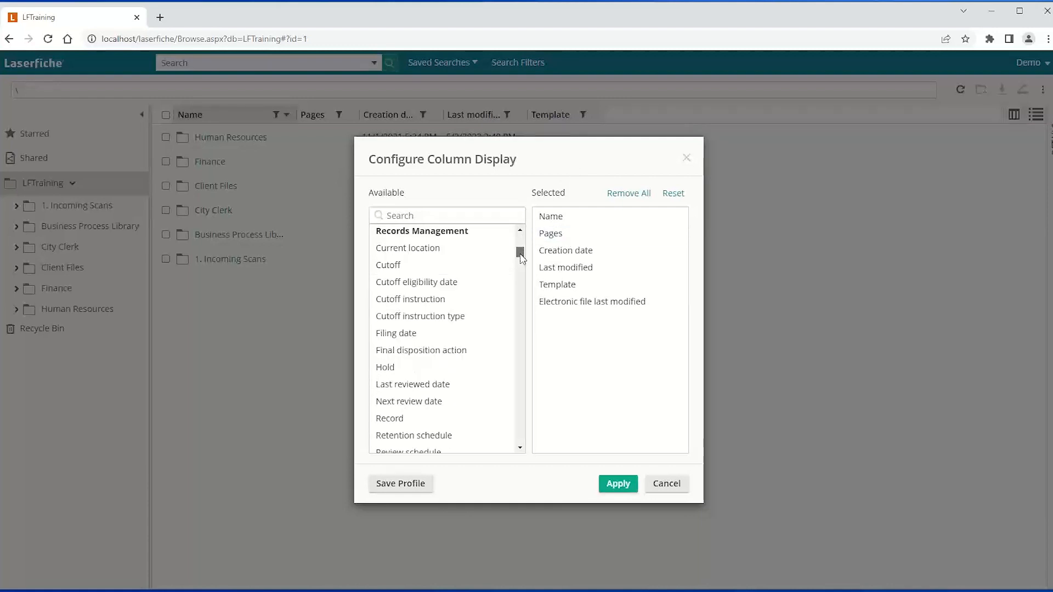
scroll(522, 261, down, 3)
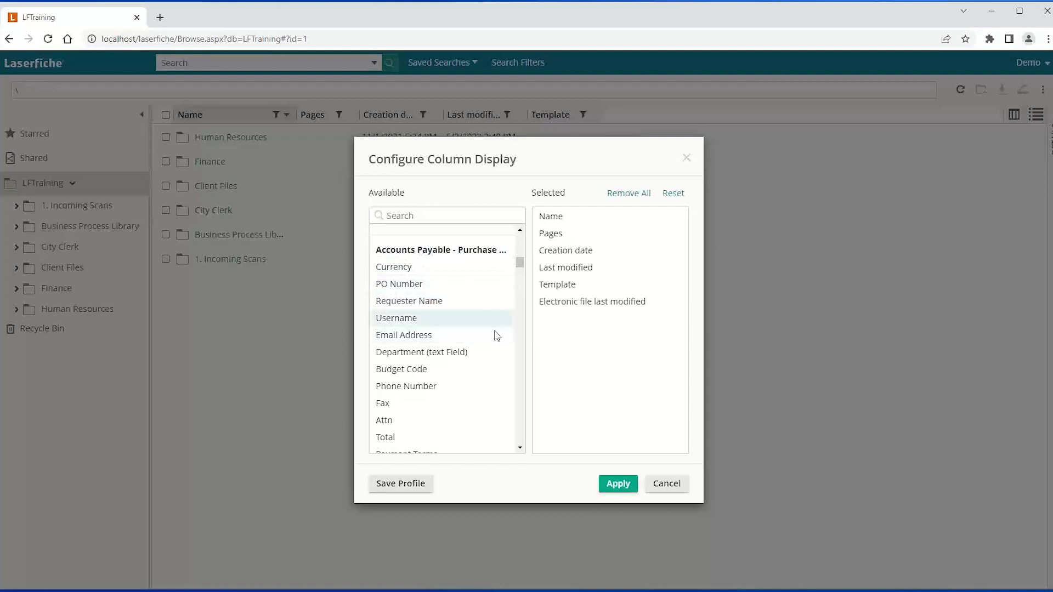
drag(520, 268, 522, 279)
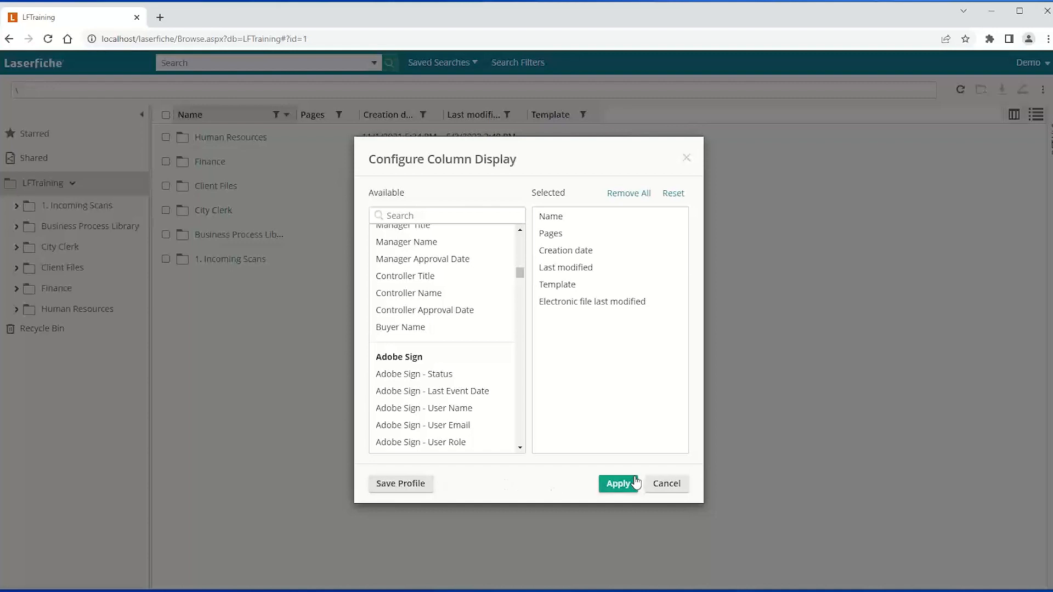
click(662, 488)
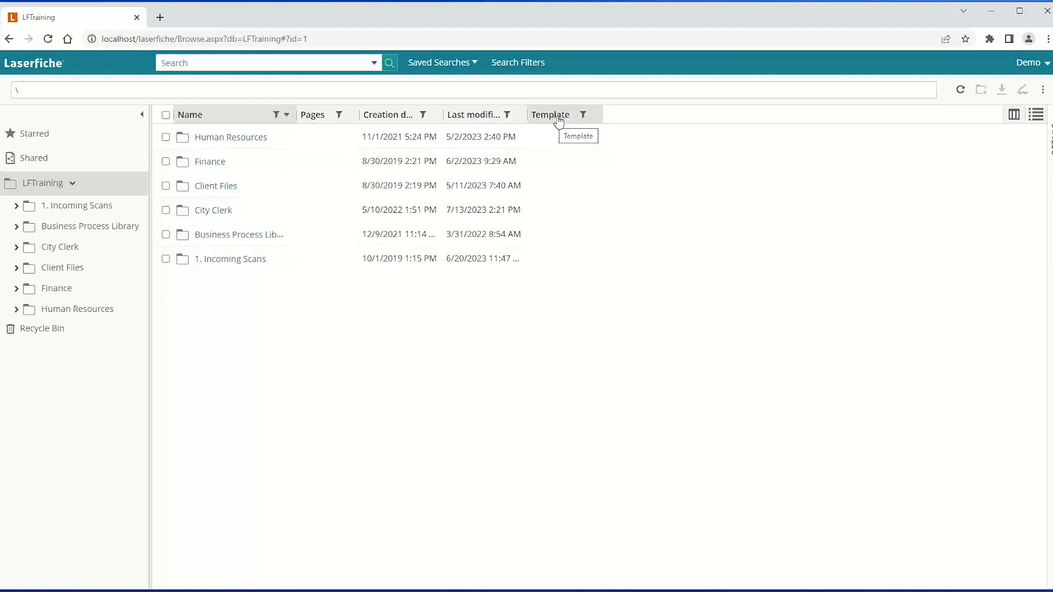
Step: Move the Template column directly before the Creation date column and show the root folder's details pane
drag(557, 120, 356, 119)
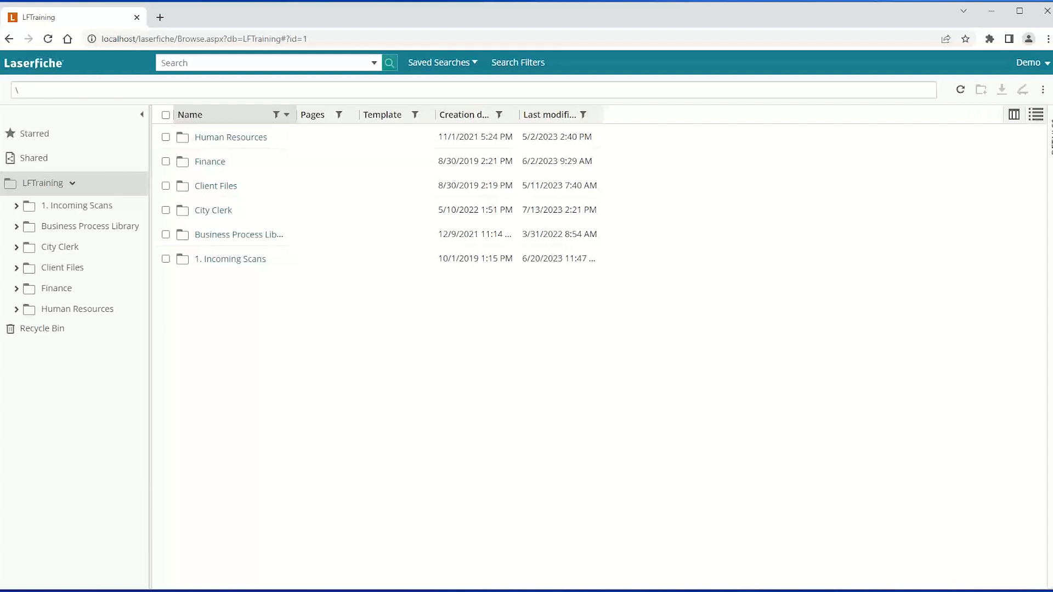
click(1051, 137)
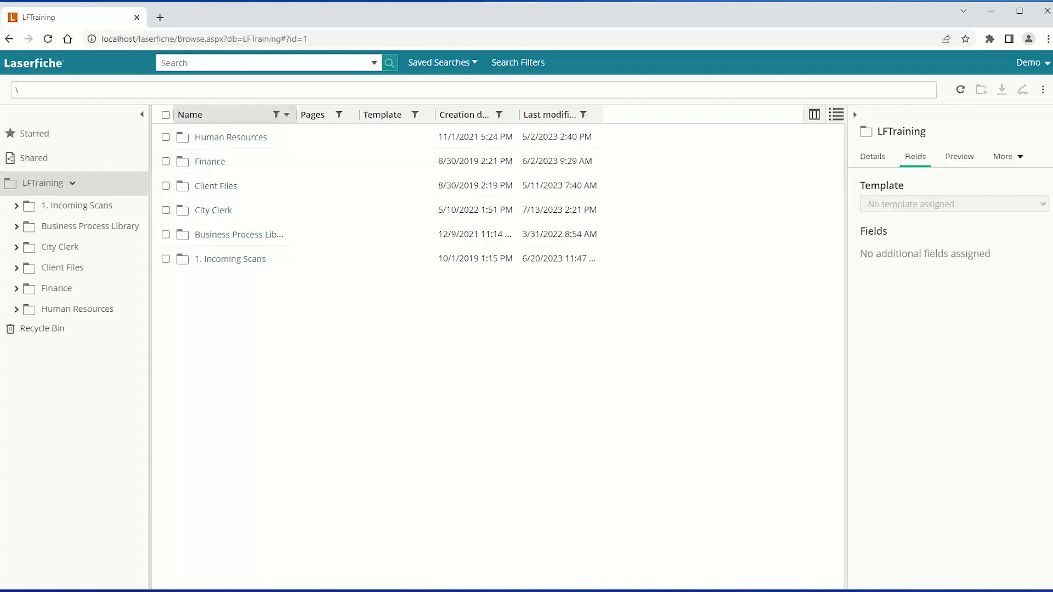
click(870, 159)
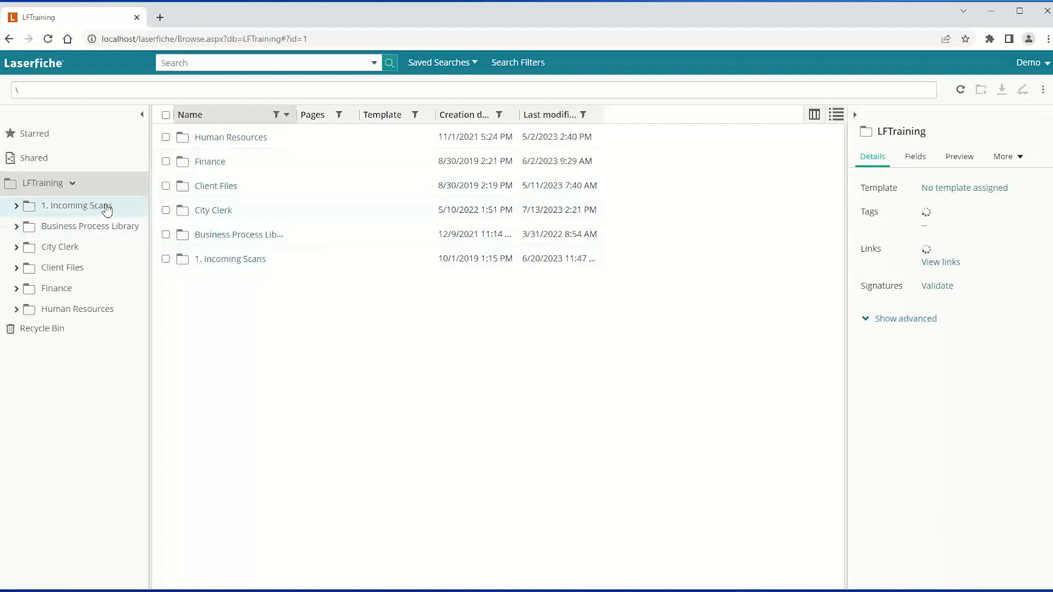
Step: Open the 1. Incoming Scans folder and select the SAMPLE 1 document to view its details
click(230, 260)
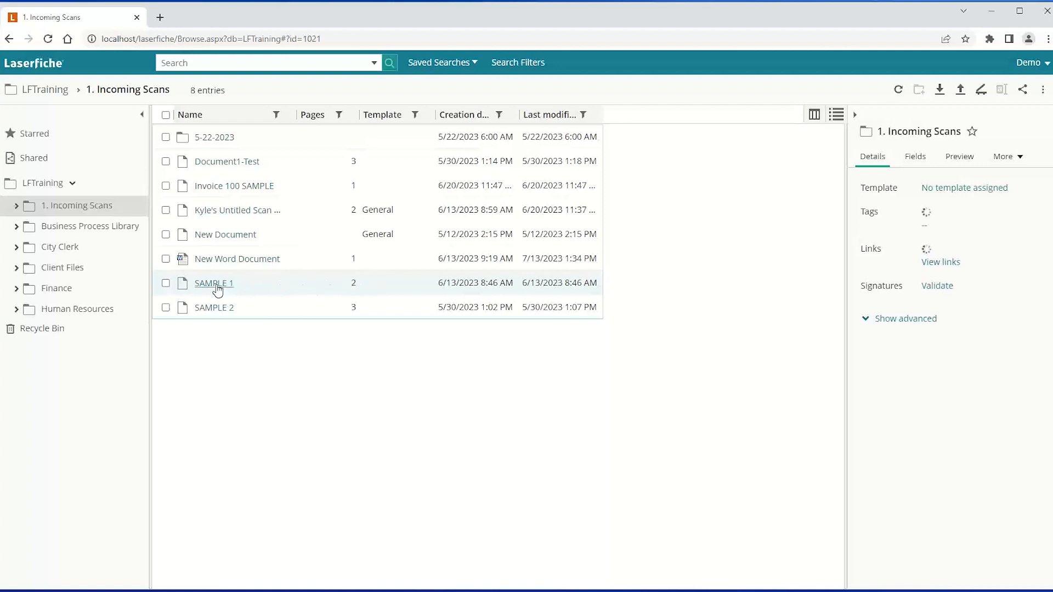
click(338, 286)
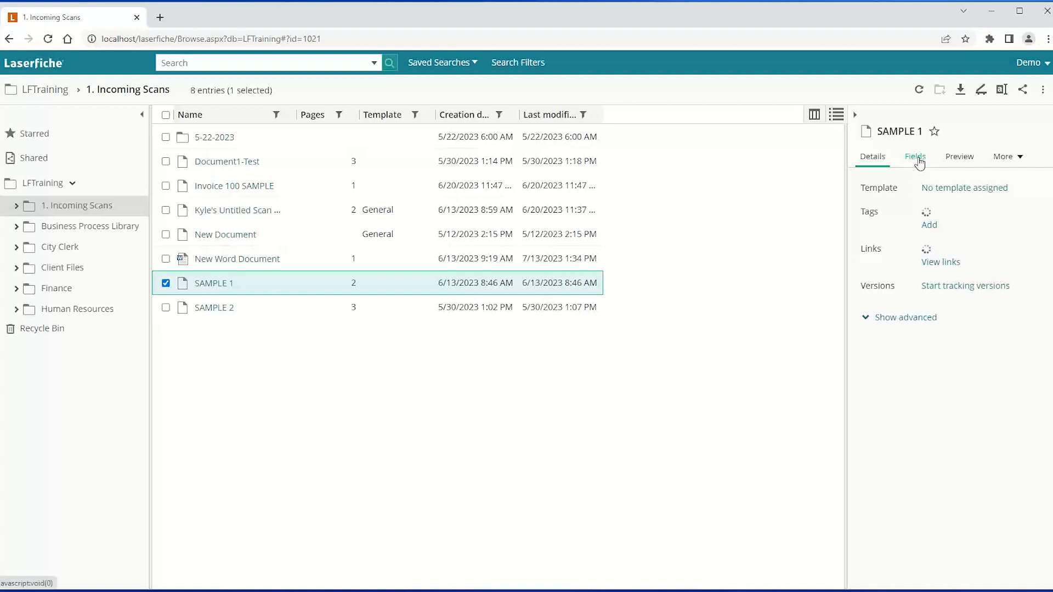
Step: Inspect the fields and details of the two-page untitled scan that uses the General template, and deselect it
click(424, 211)
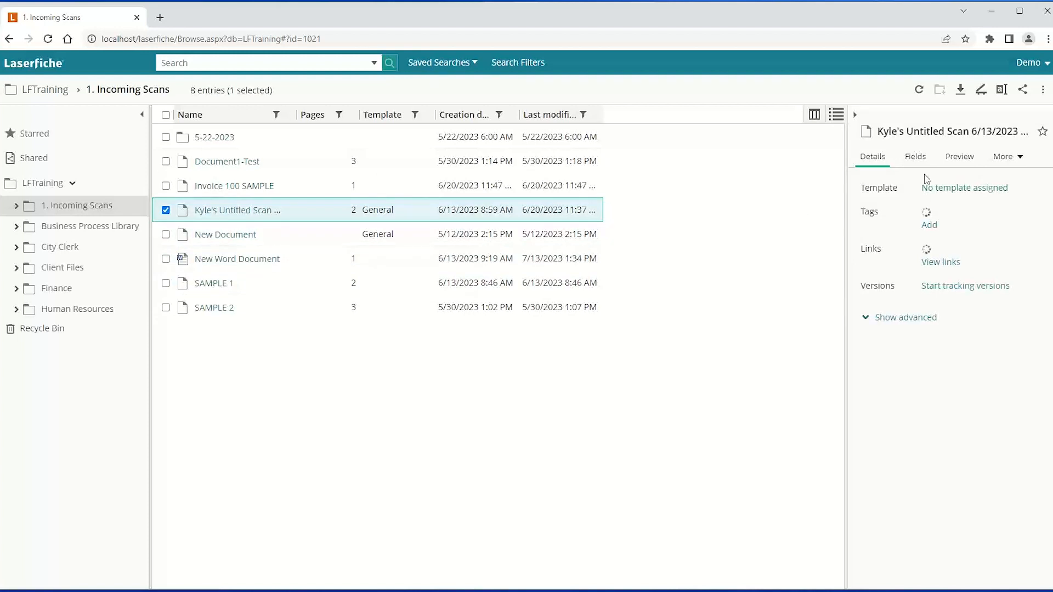
click(915, 156)
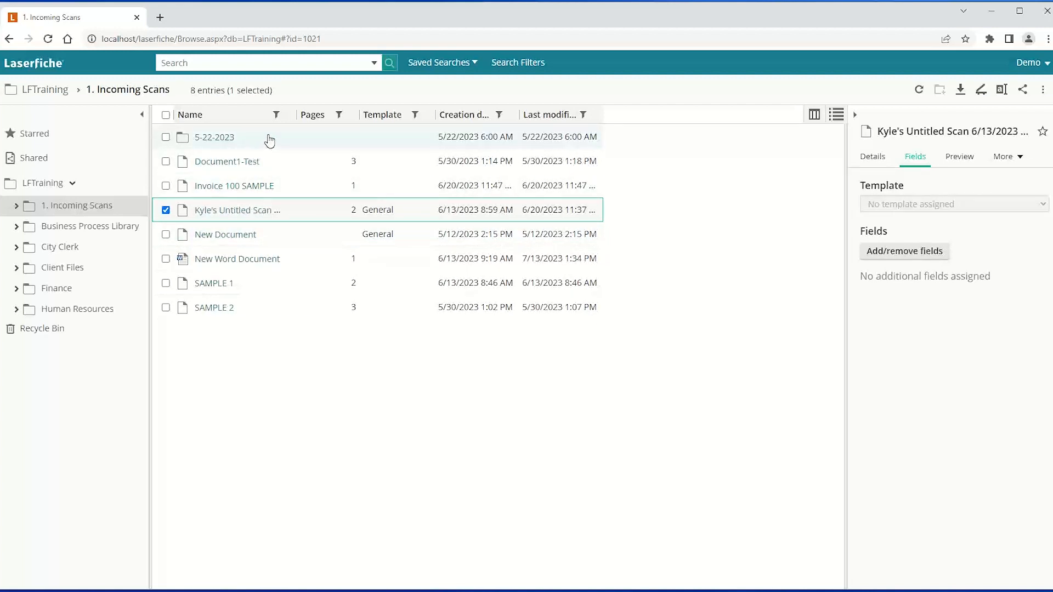
click(872, 157)
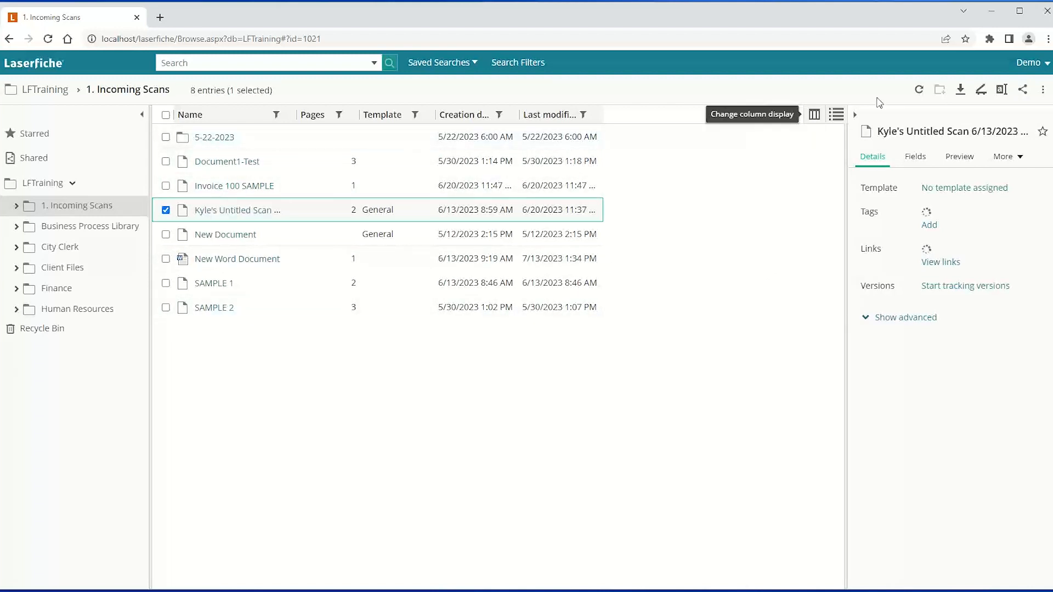
click(166, 211)
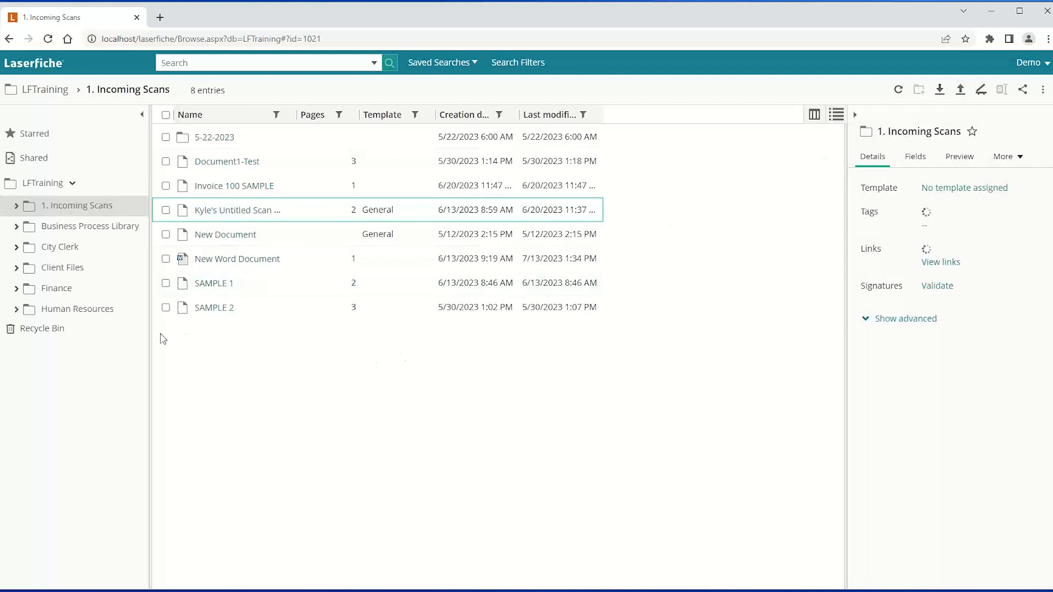
Step: Widen the folder tree and the details pane, and collapse the details pane
drag(150, 337, 177, 336)
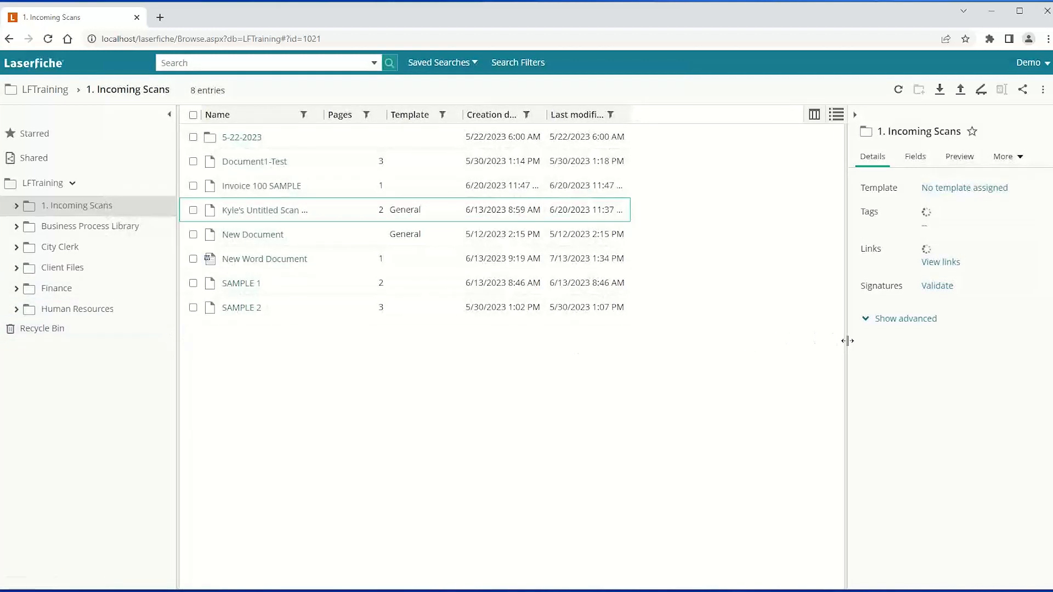
drag(847, 340, 750, 346)
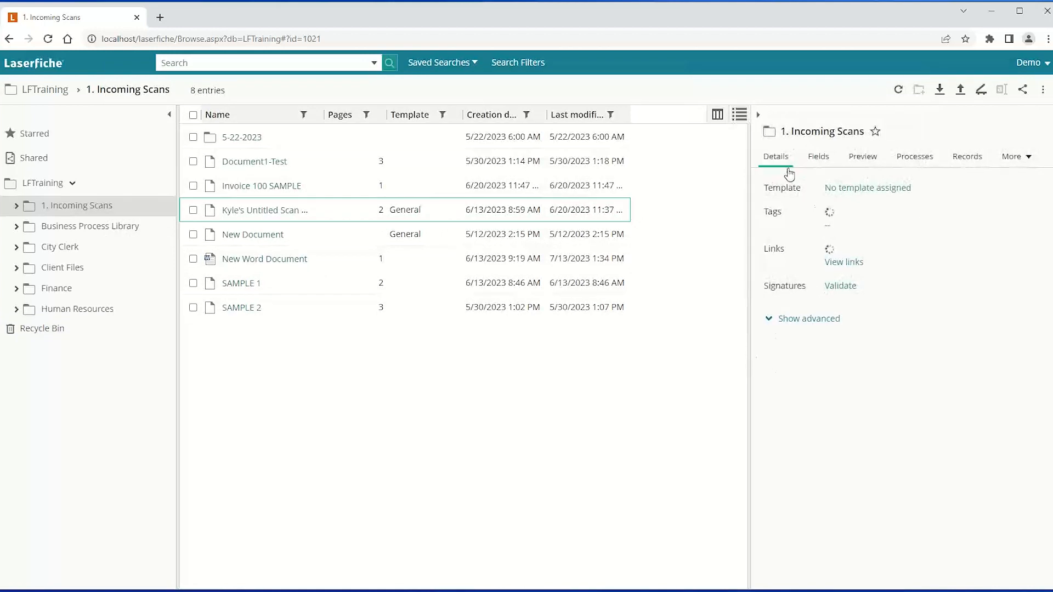
click(759, 117)
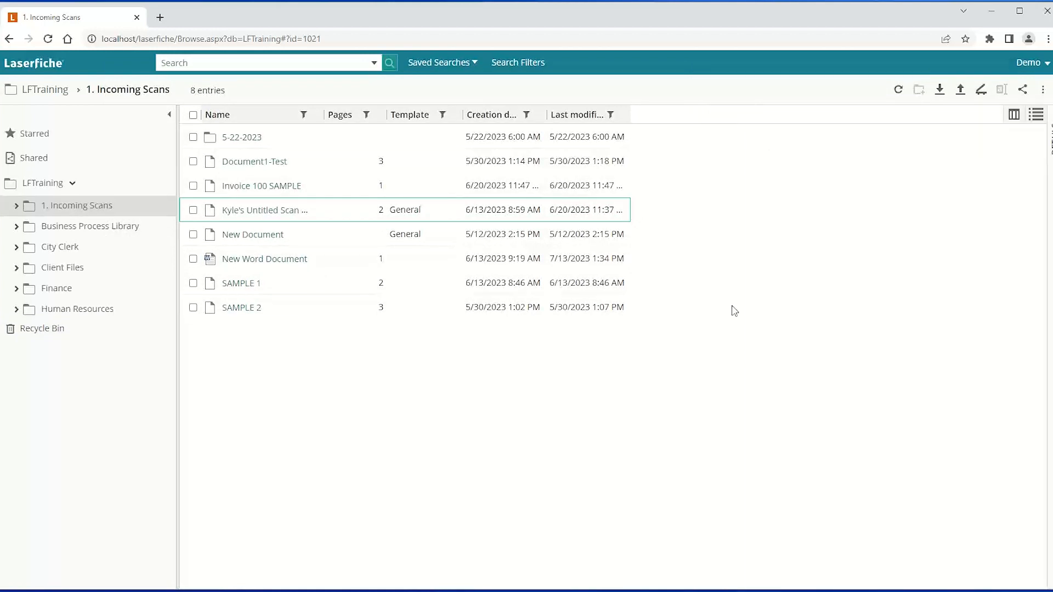
Step: Display the contents of the 1. Incoming Scans folder as icons
click(1036, 116)
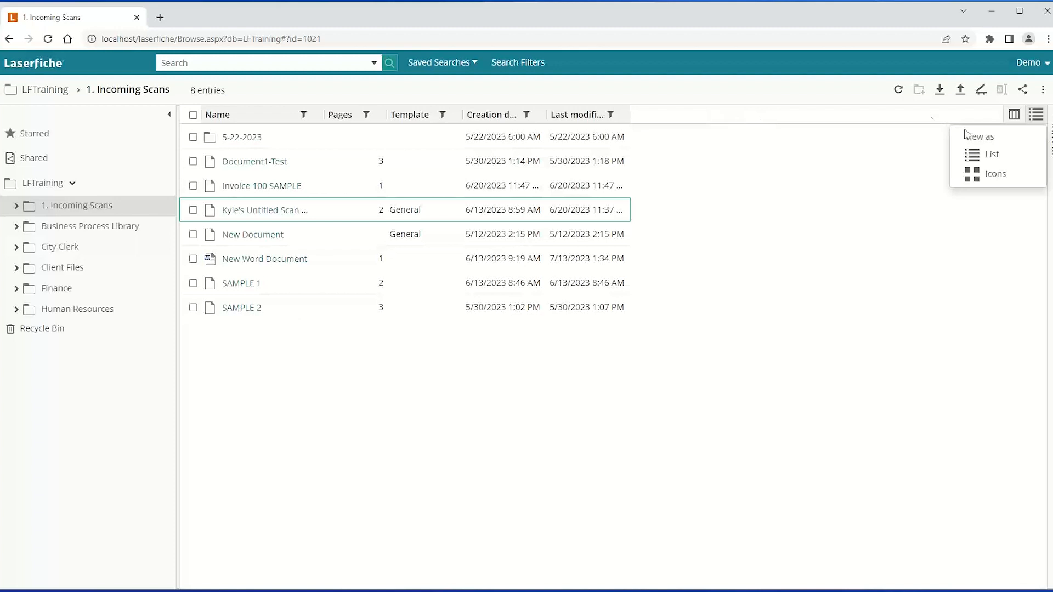
click(971, 174)
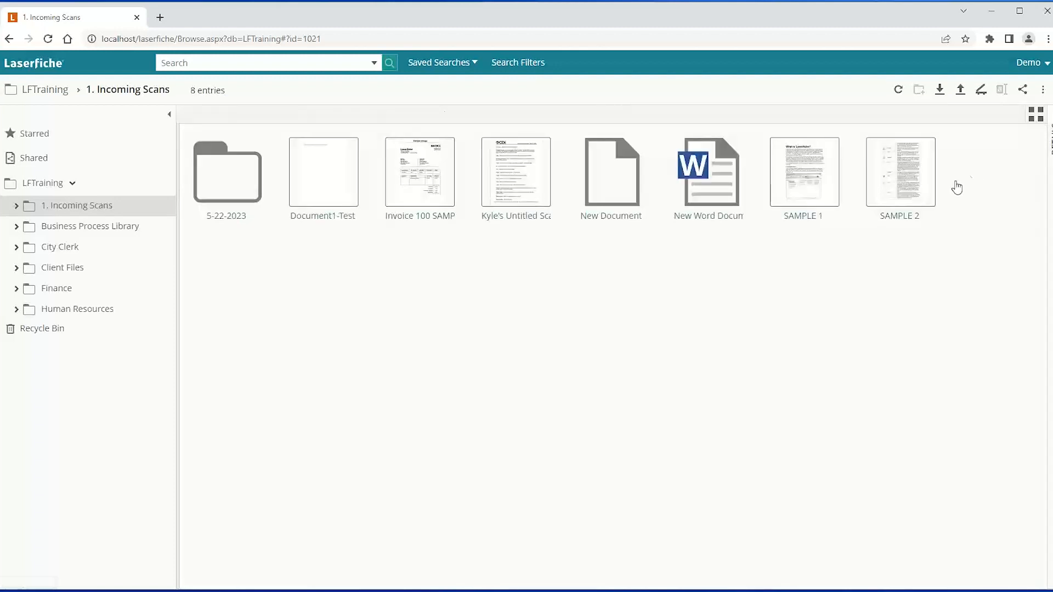
Step: Return the folder contents to list view, and open the Accounts Payable folder inside Business Process Library
click(1035, 114)
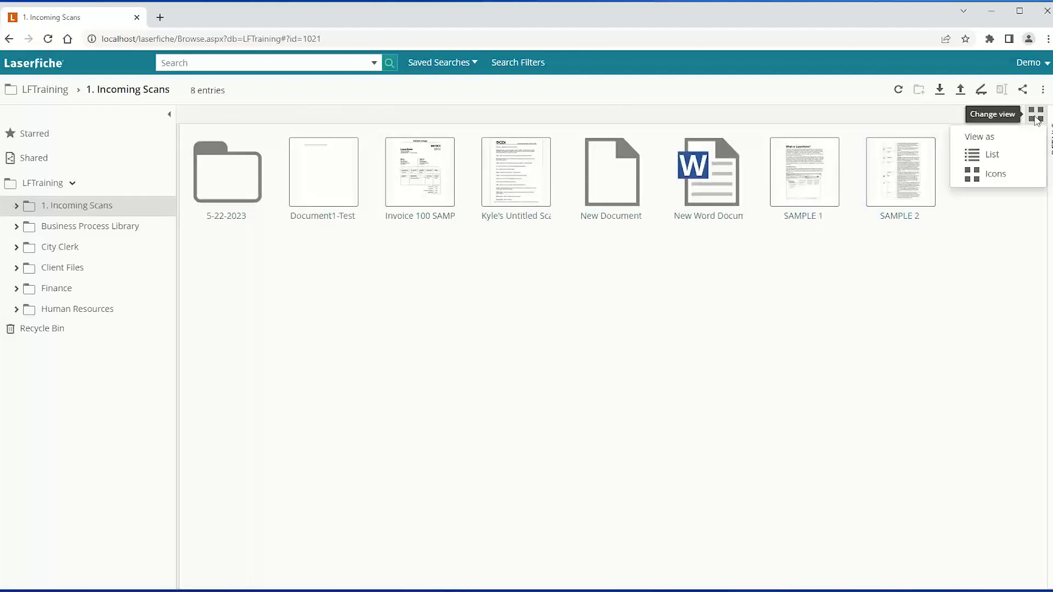
click(980, 156)
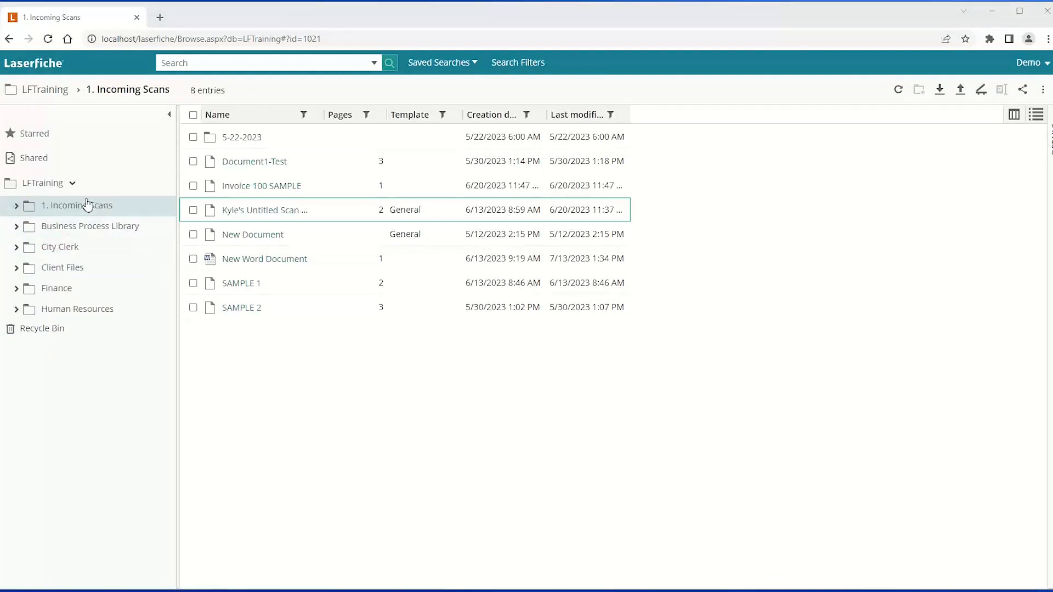
click(16, 228)
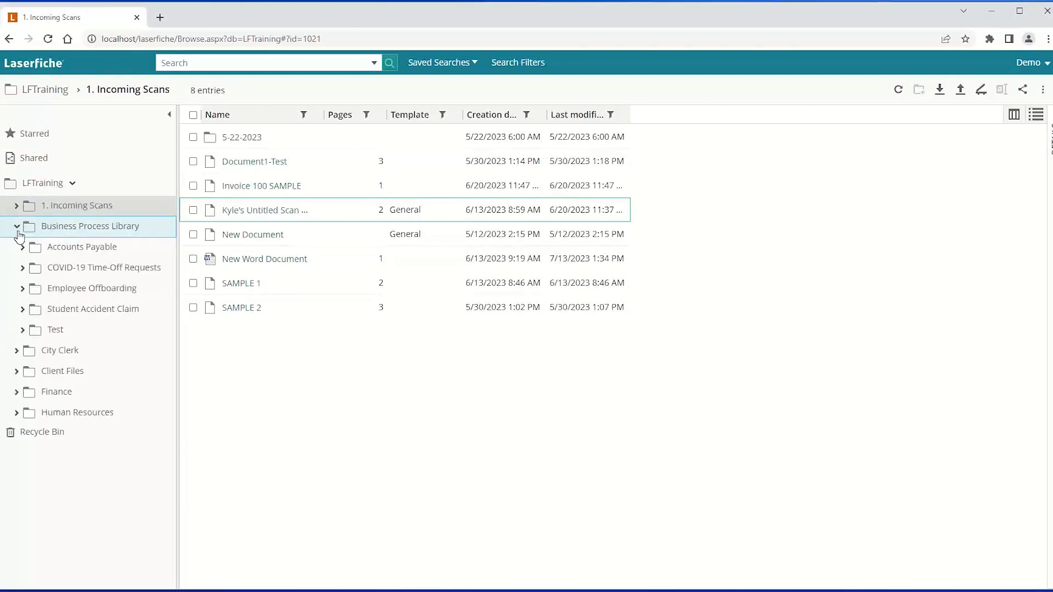
click(81, 251)
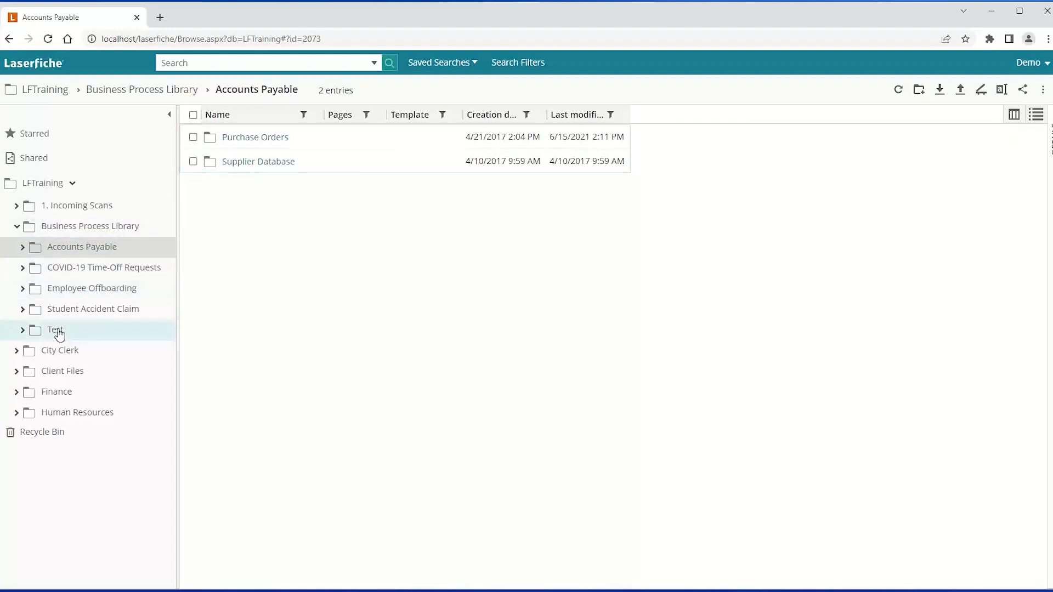
Step: Browse through City Clerk and Agendas to the 2021 folder and open its Untitled -- 2nd Copy document
click(68, 351)
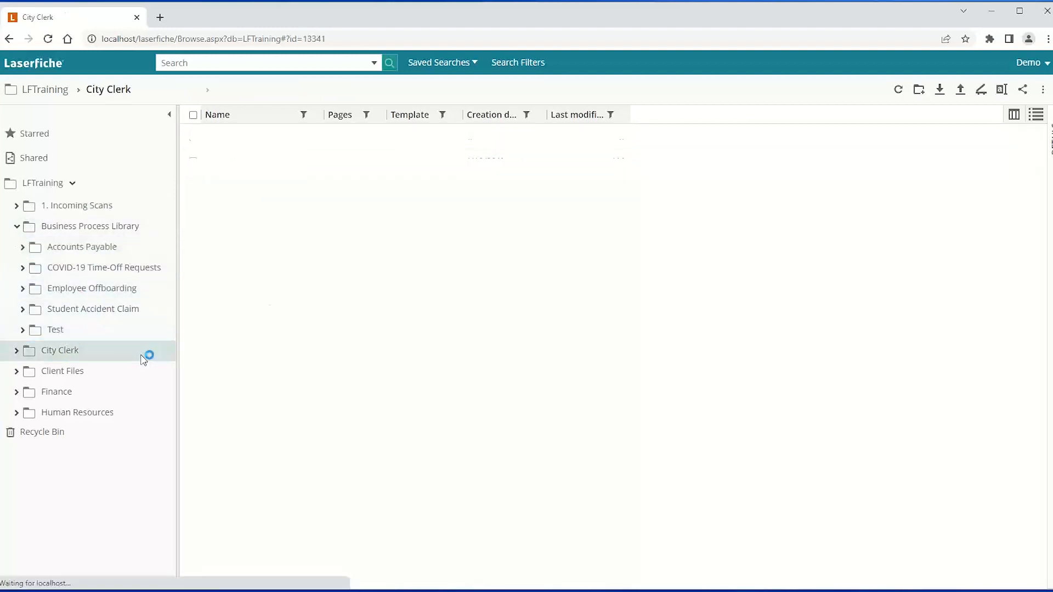
double_click(247, 140)
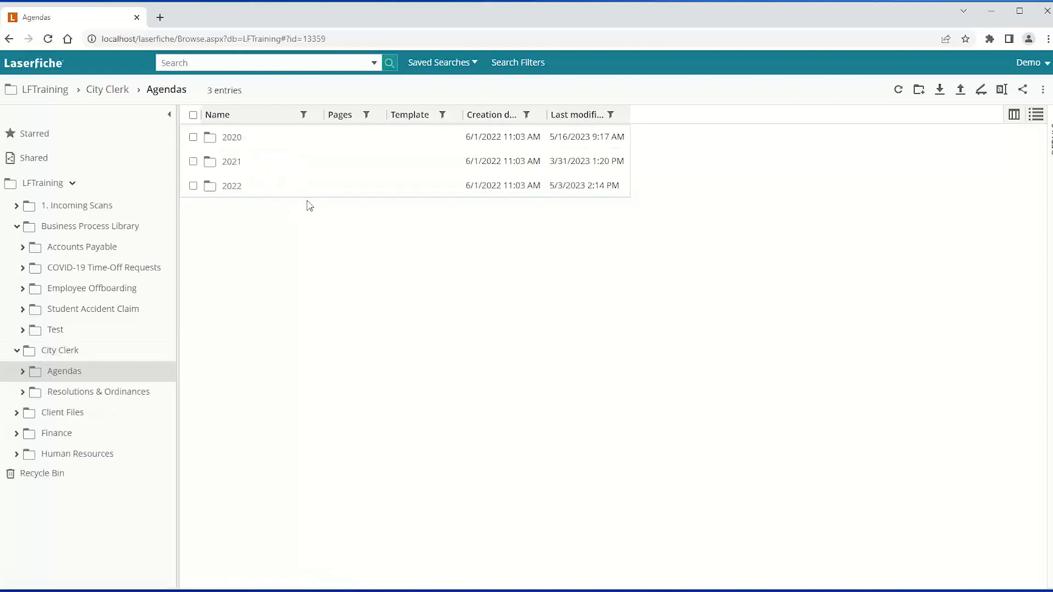
click(235, 140)
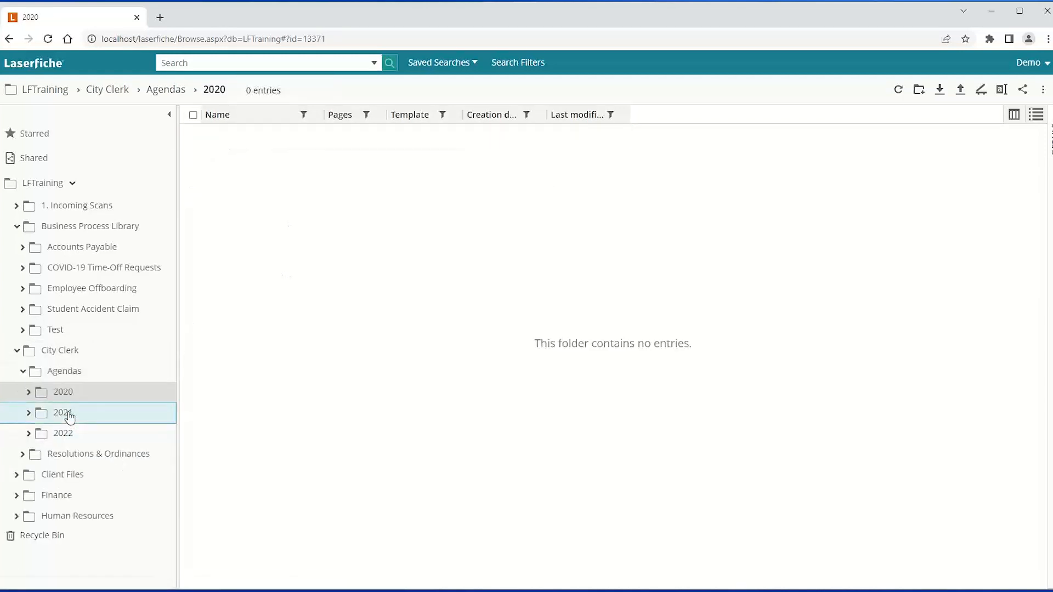
click(63, 414)
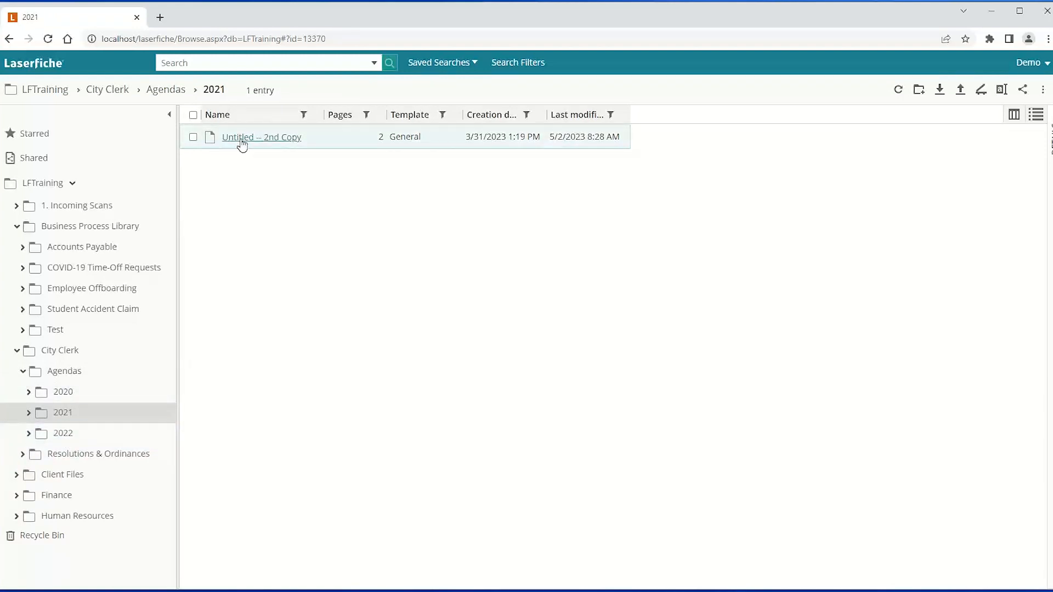
click(245, 142)
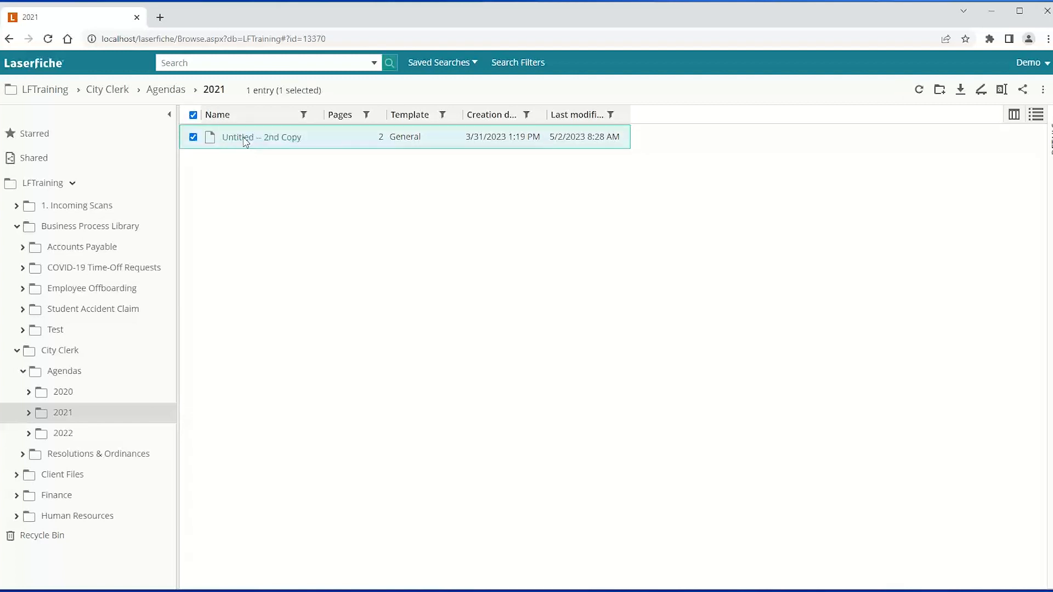
click(246, 142)
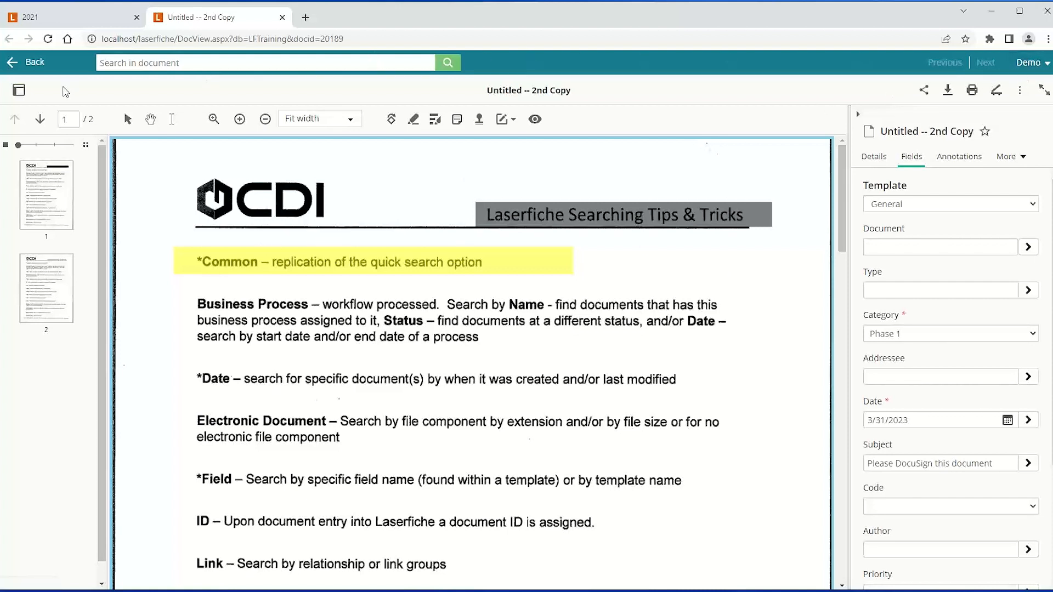
Step: Fill the document's Type field with "Type" and save it, and move the first page after the second
click(905, 290)
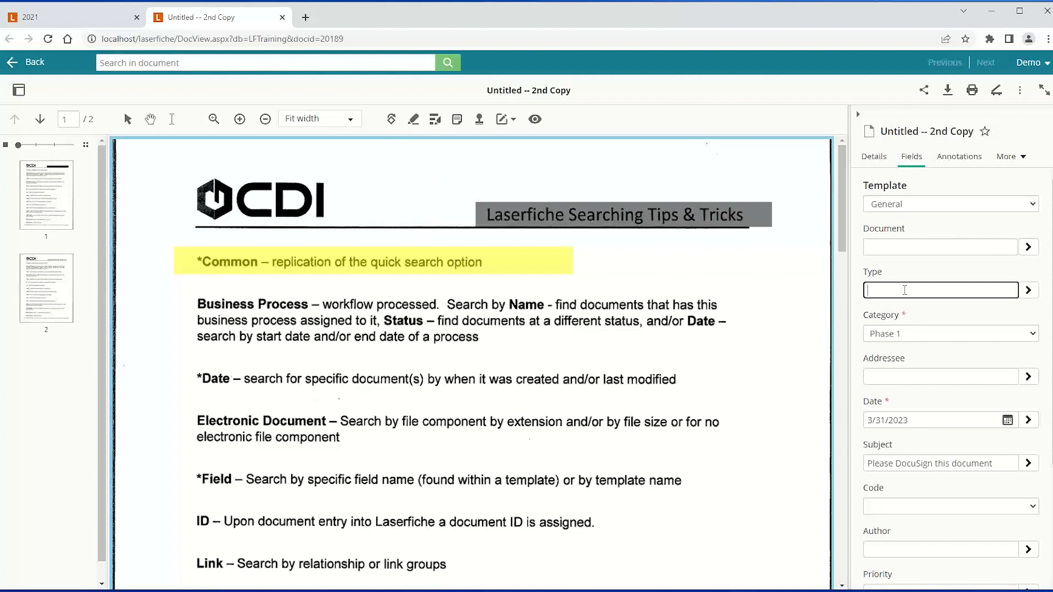
text(Type)
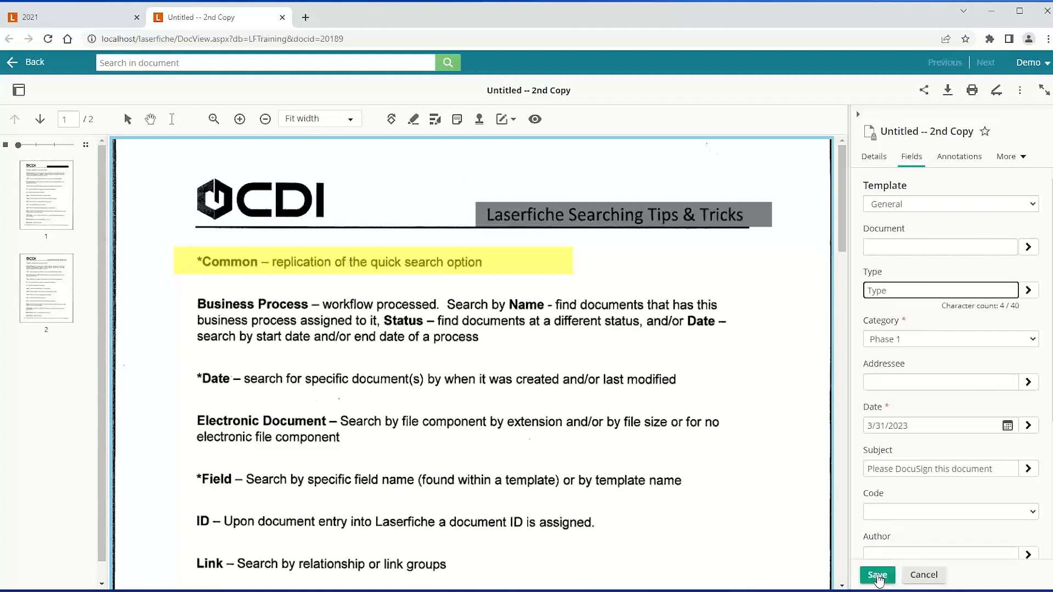
click(877, 576)
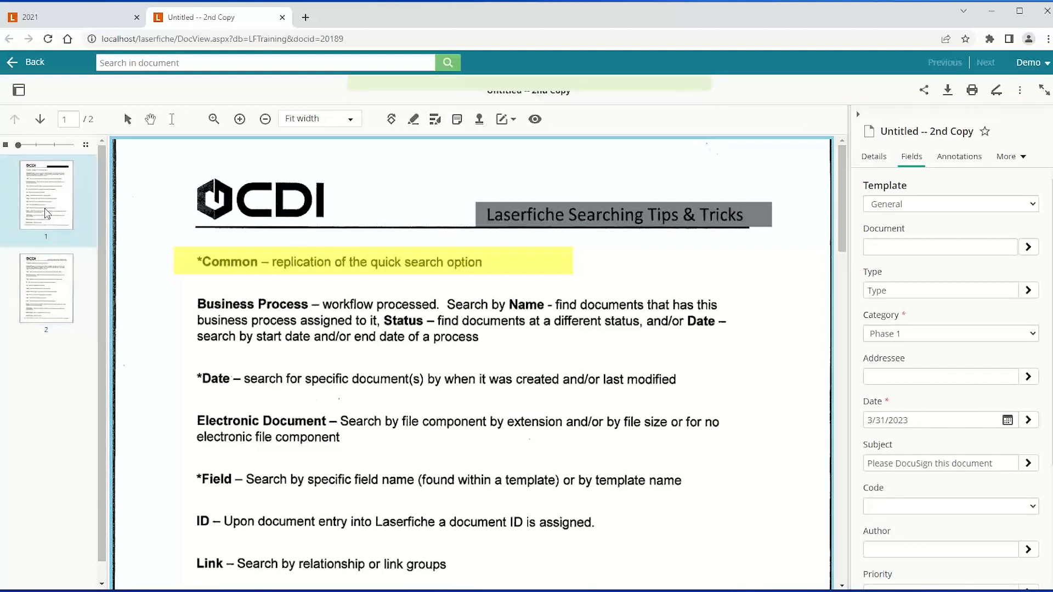
drag(44, 197, 50, 316)
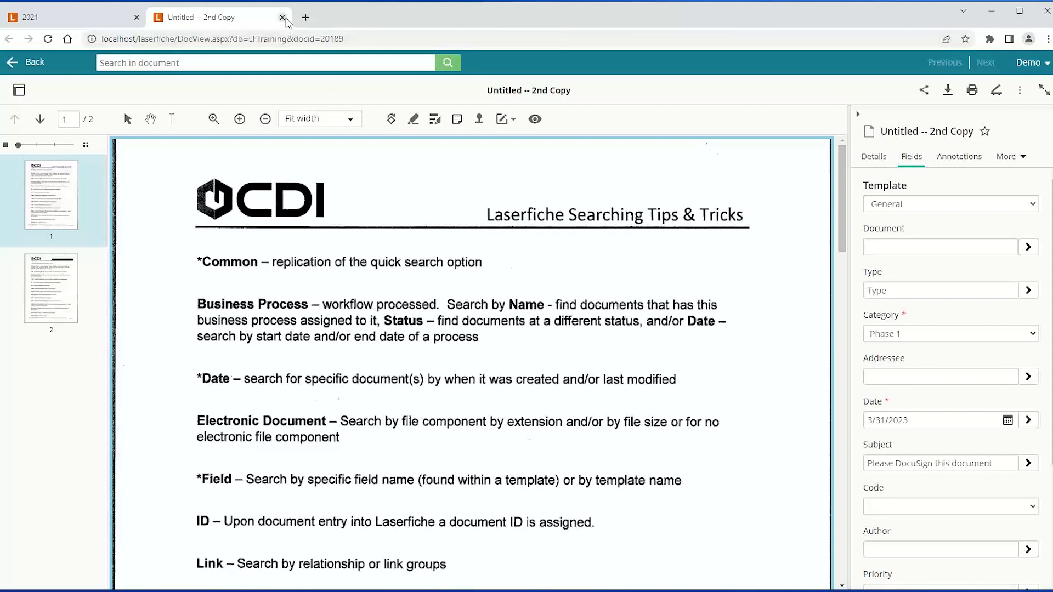
Step: Leave the document for the 2021 folder listing and close the original browser tab showing the same folder
click(31, 64)
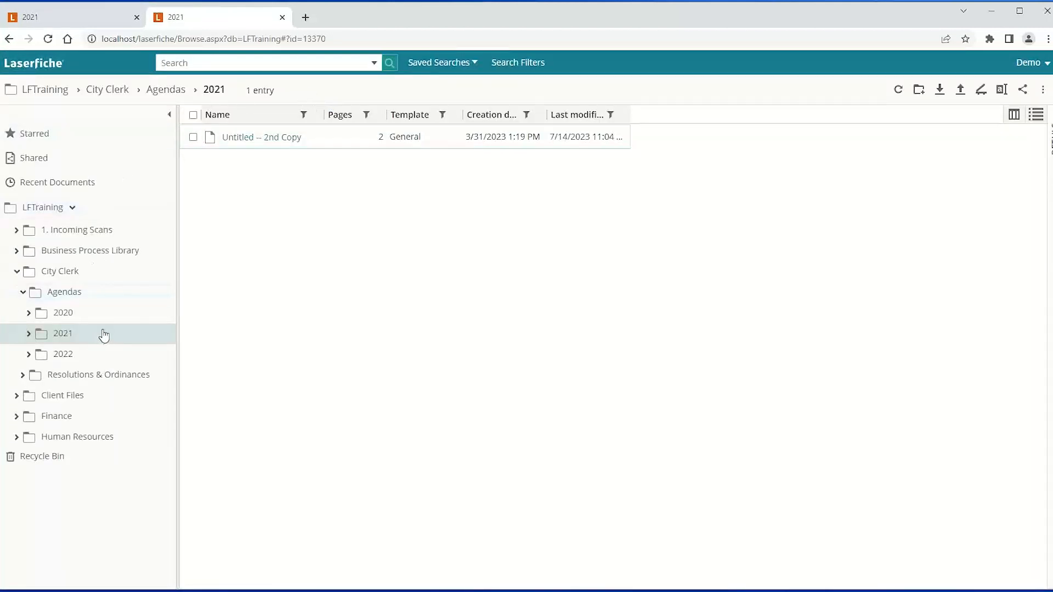
click(84, 26)
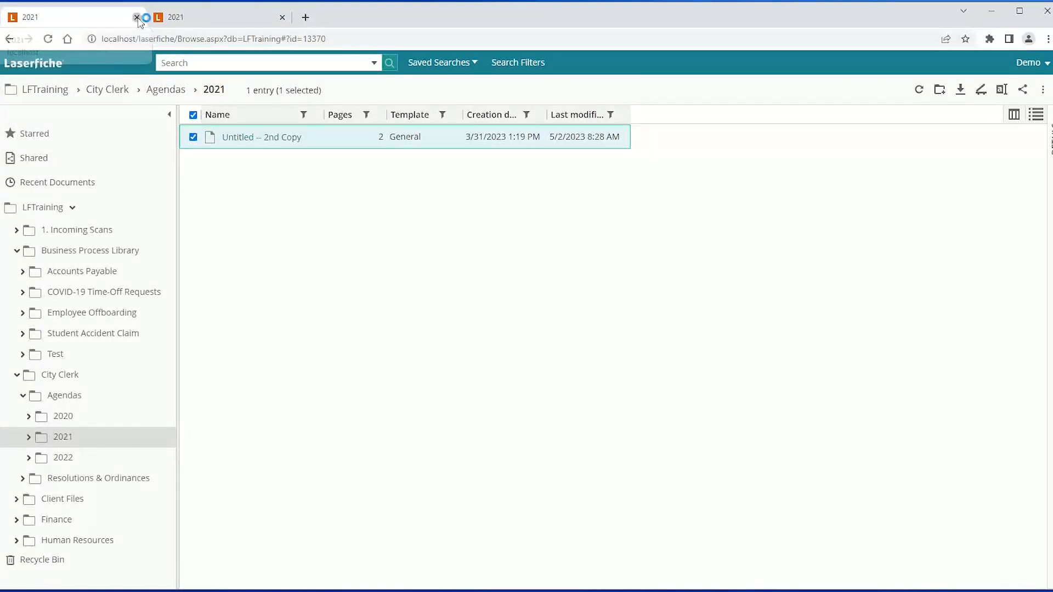
click(137, 17)
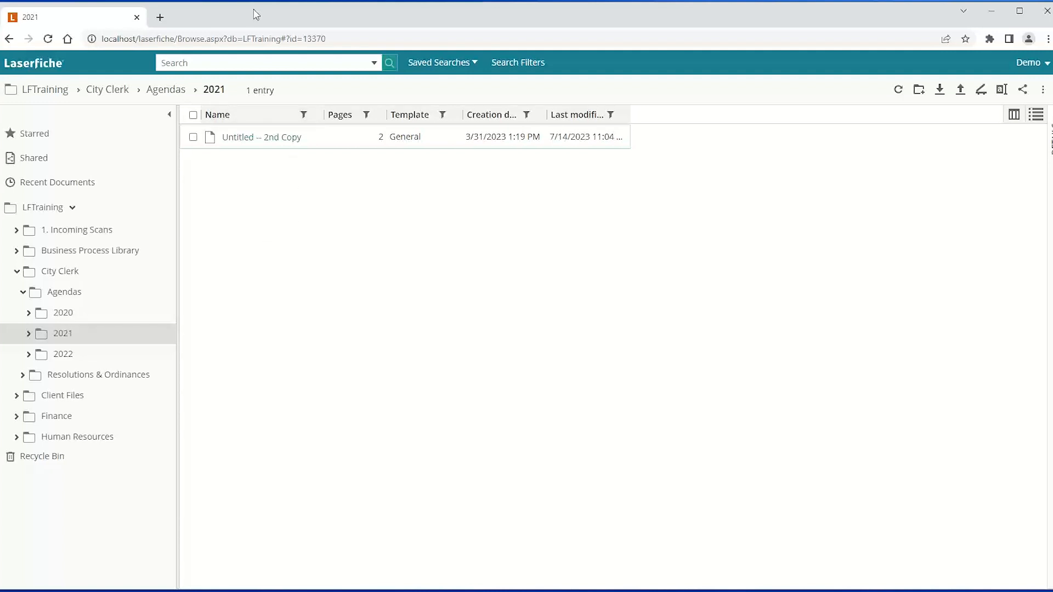
Step: Start importing Lorem ipsum.docx from the desktop into the 2021 folder and look over its name, folder and tag settings
drag(253, 17, 314, 20)
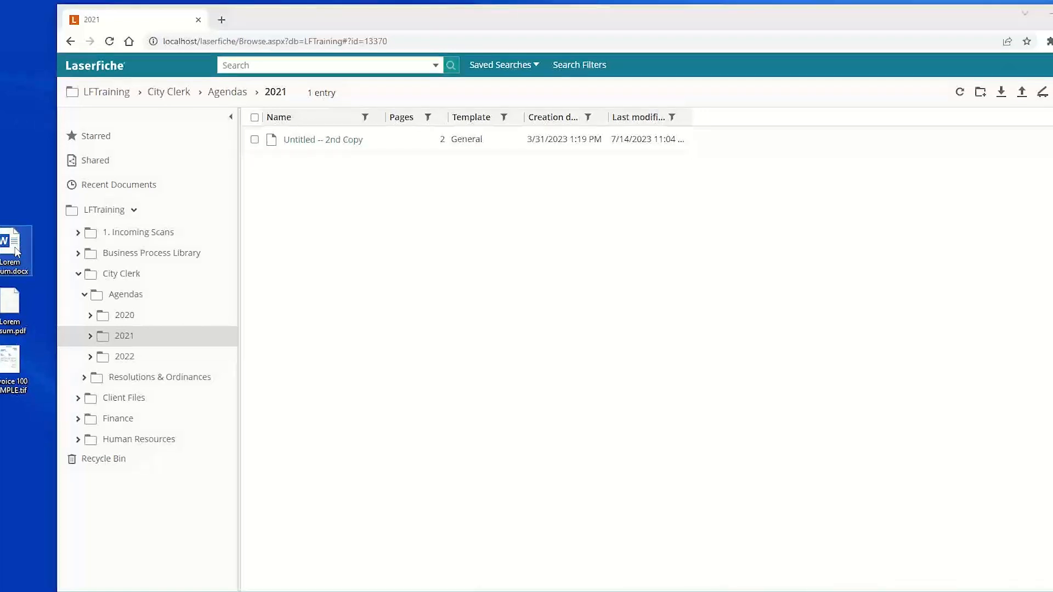
drag(14, 251, 432, 319)
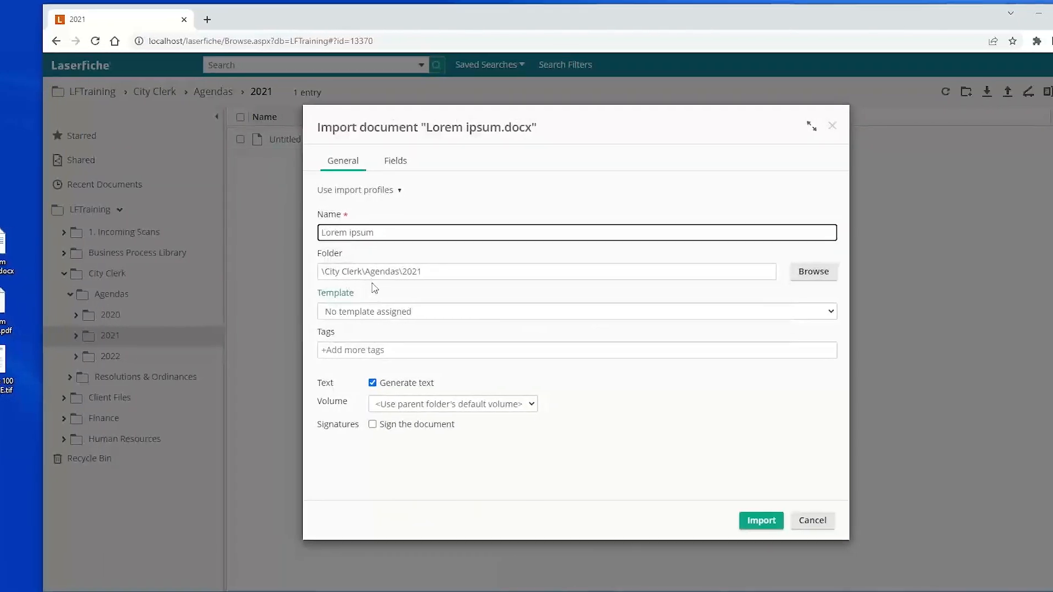
drag(376, 232, 280, 286)
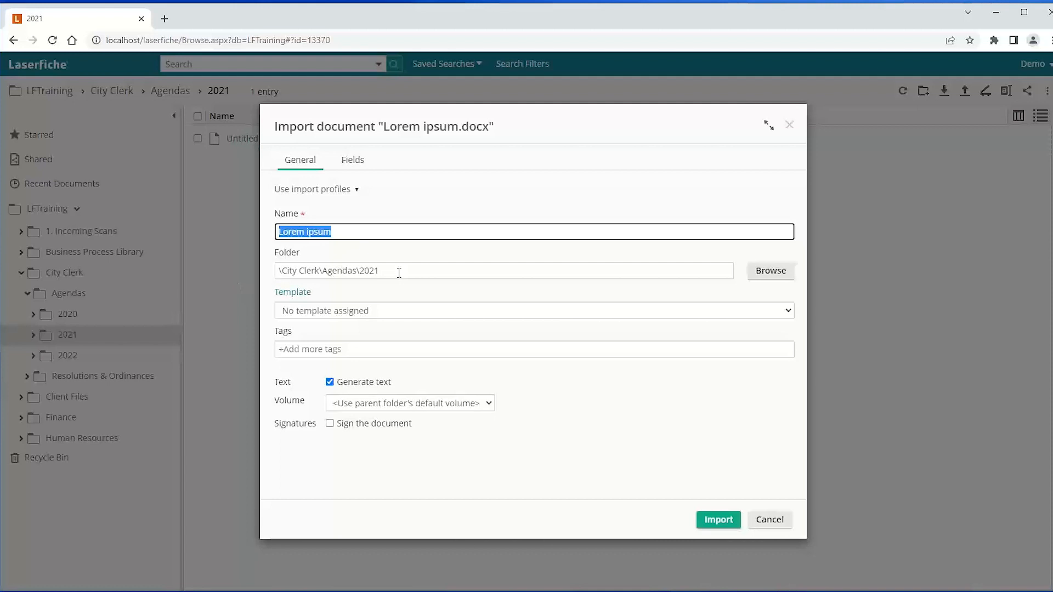
click(399, 273)
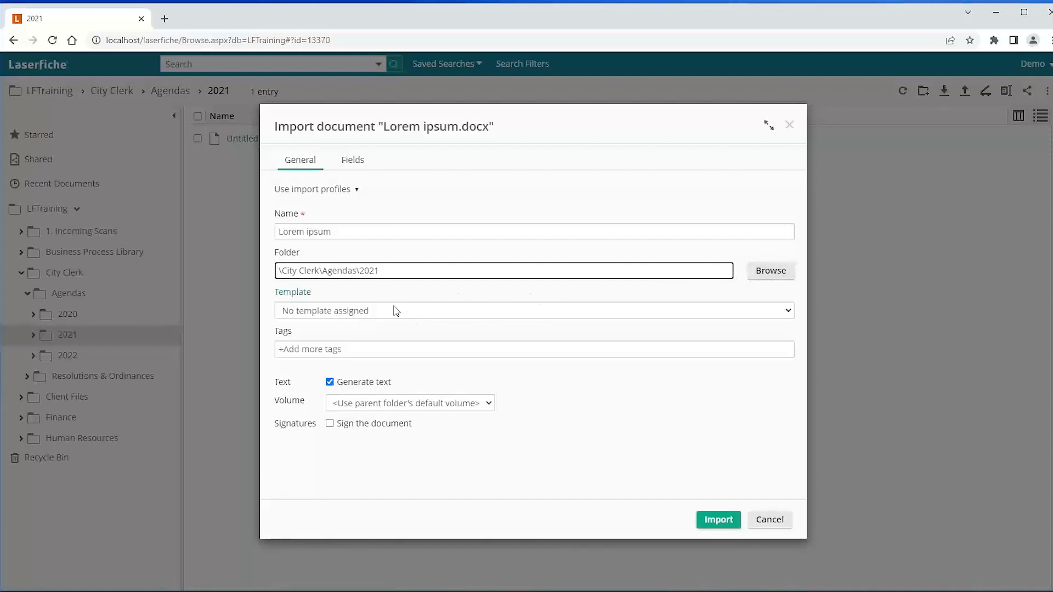
click(343, 352)
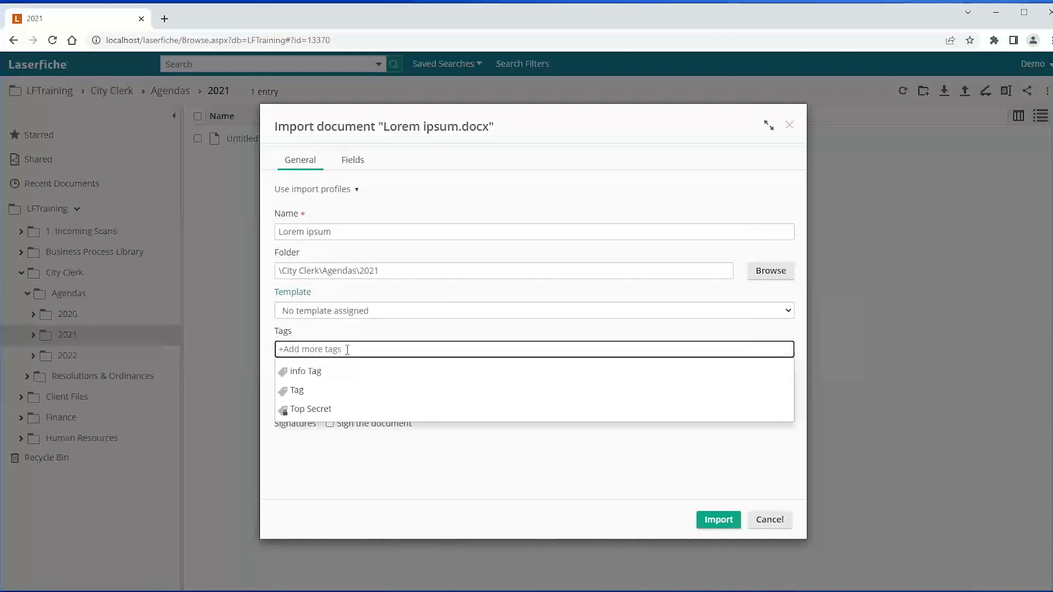
click(372, 334)
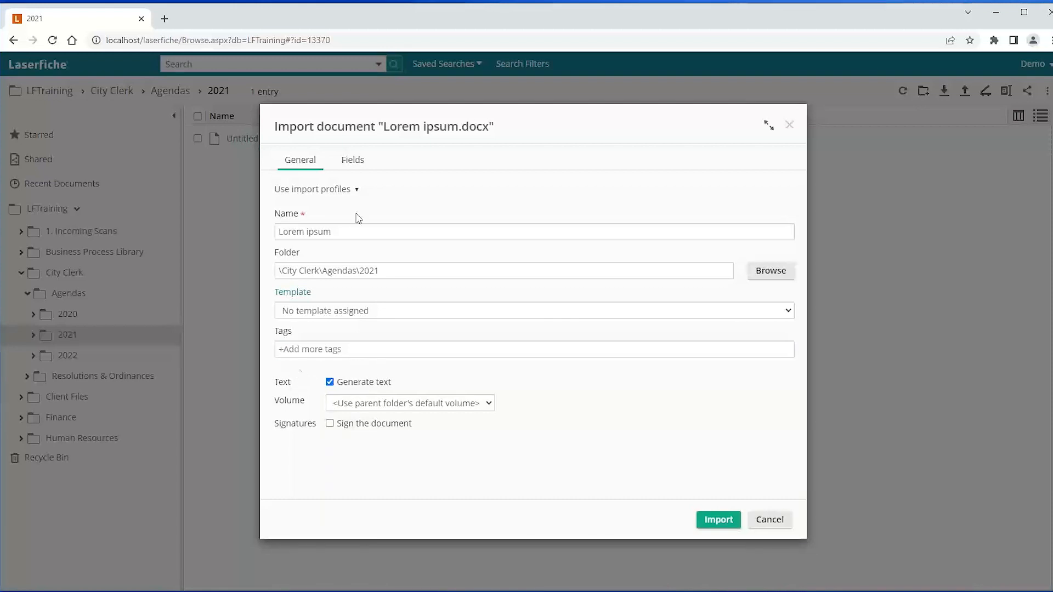
Step: Assign the General template to the Lorem ipsum.docx import
click(354, 161)
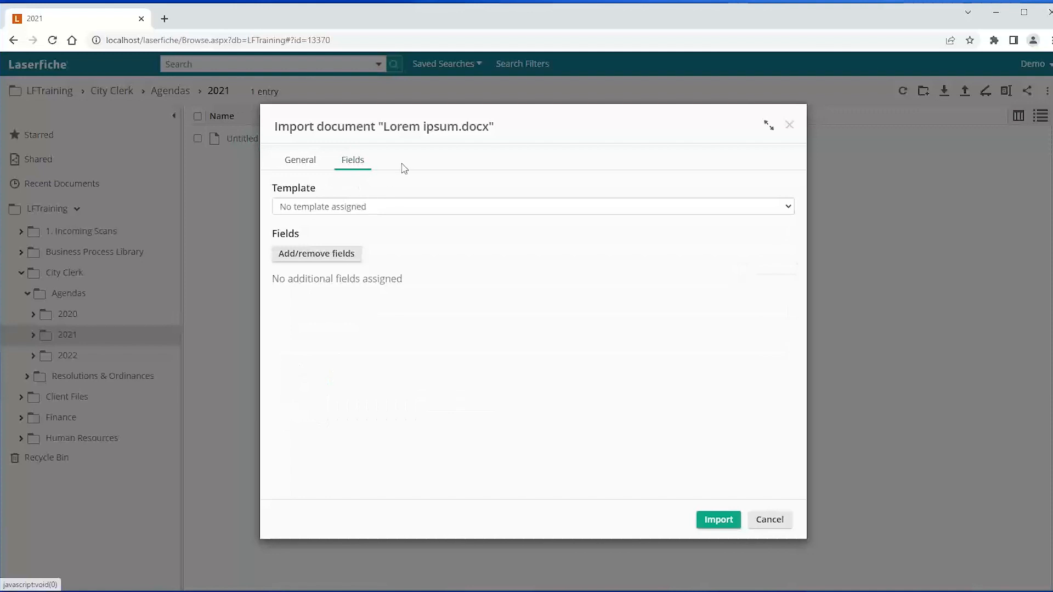
click(369, 207)
click(304, 344)
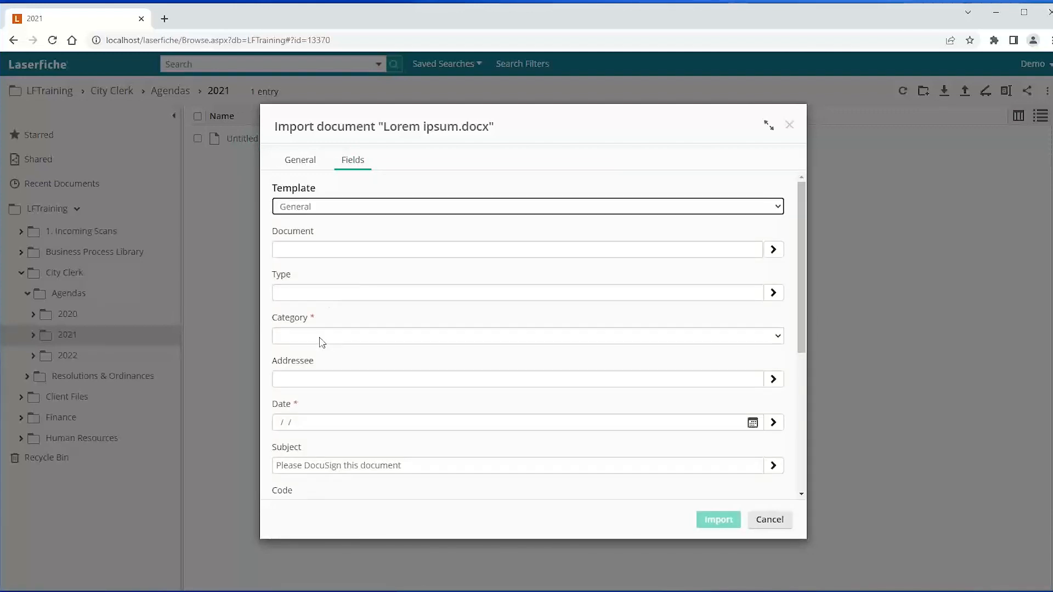
Step: Look through the template's Document, Category and Date fields, and cancel the import
click(313, 249)
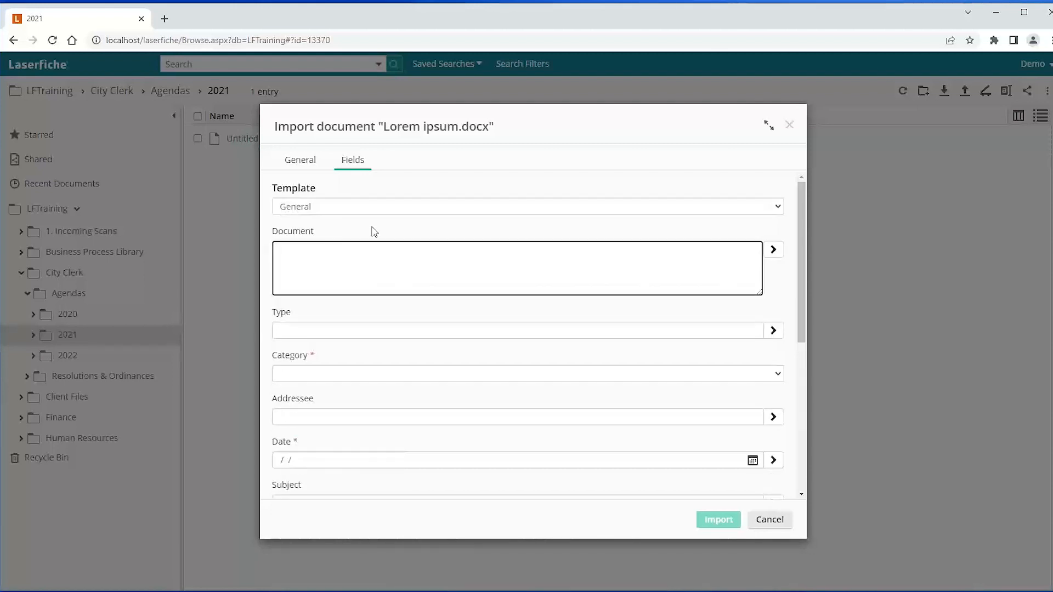
click(319, 338)
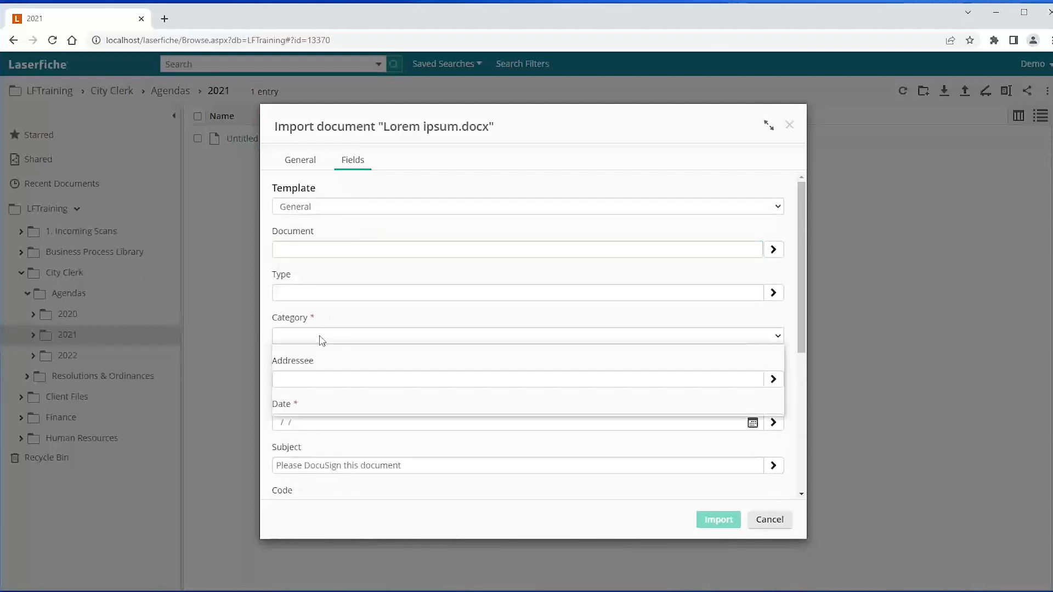
click(349, 322)
click(314, 422)
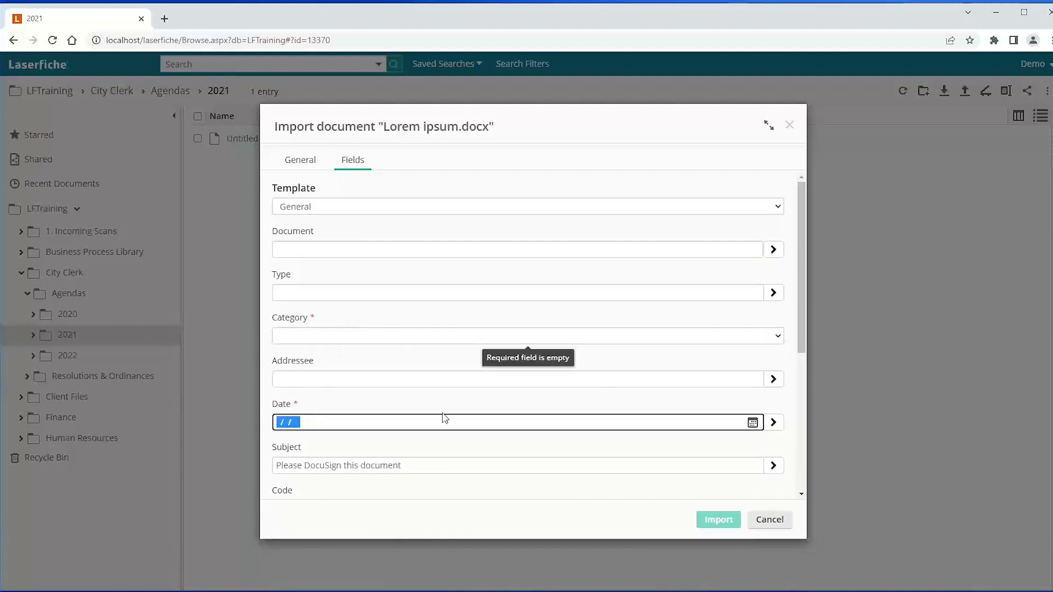
click(752, 422)
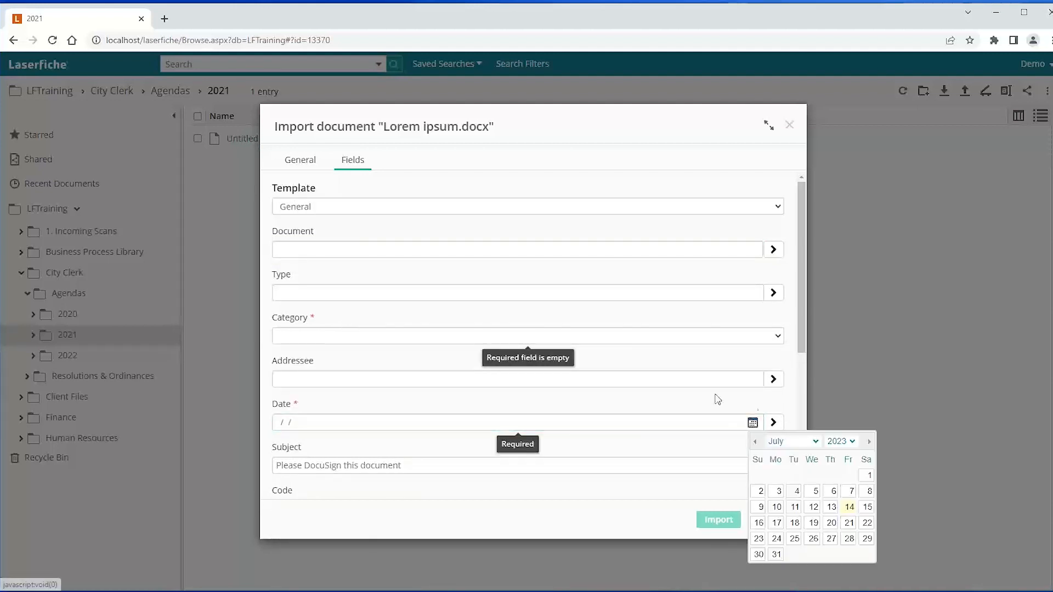
click(660, 404)
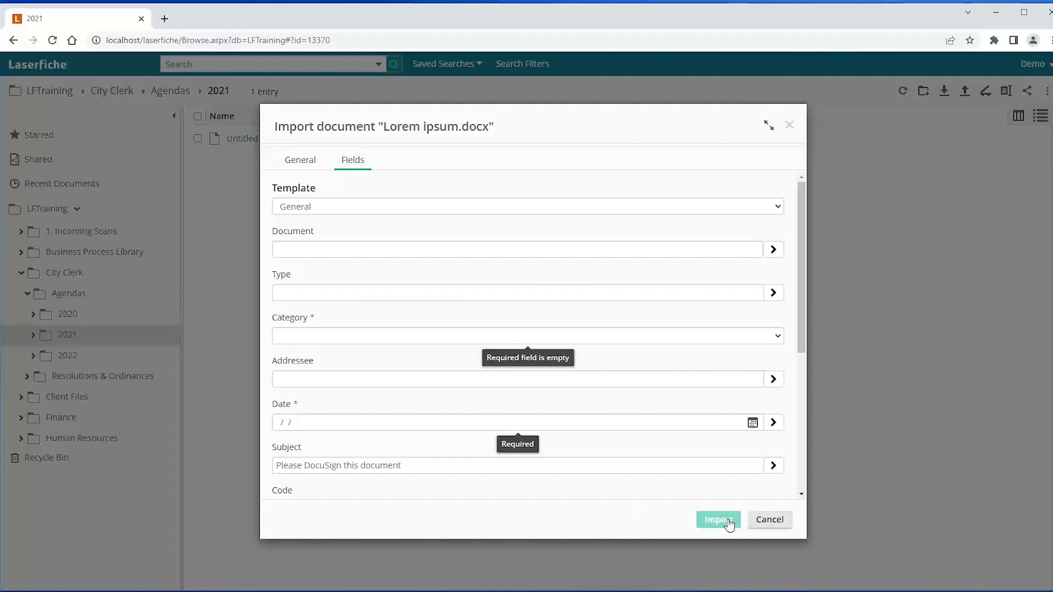
click(769, 521)
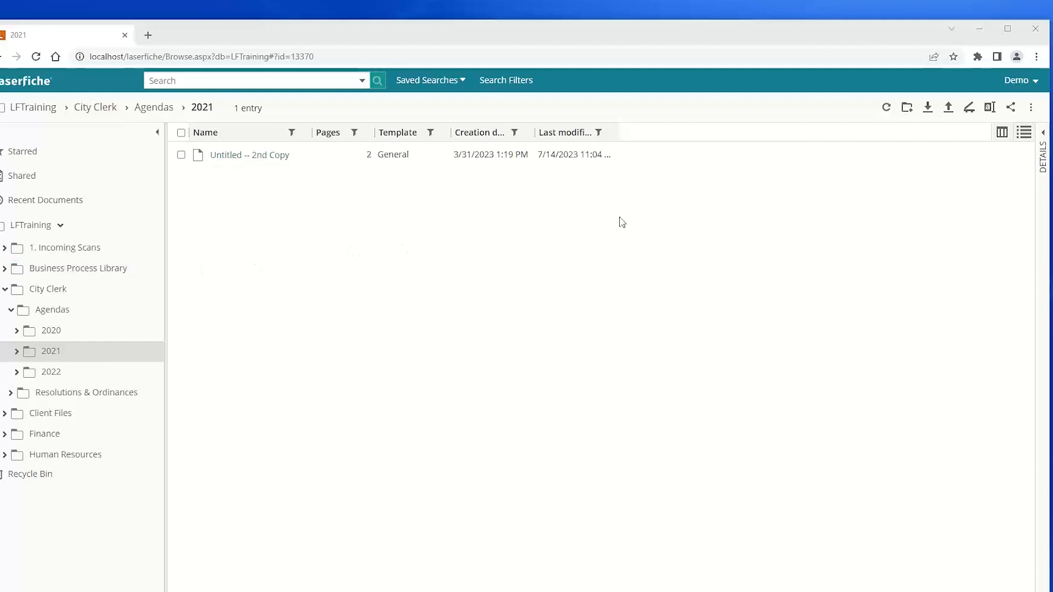
Step: Upload Lorem ipsum.pdf from the Downloads Demo folder and proceed to its import settings for the 2021 folder
click(949, 108)
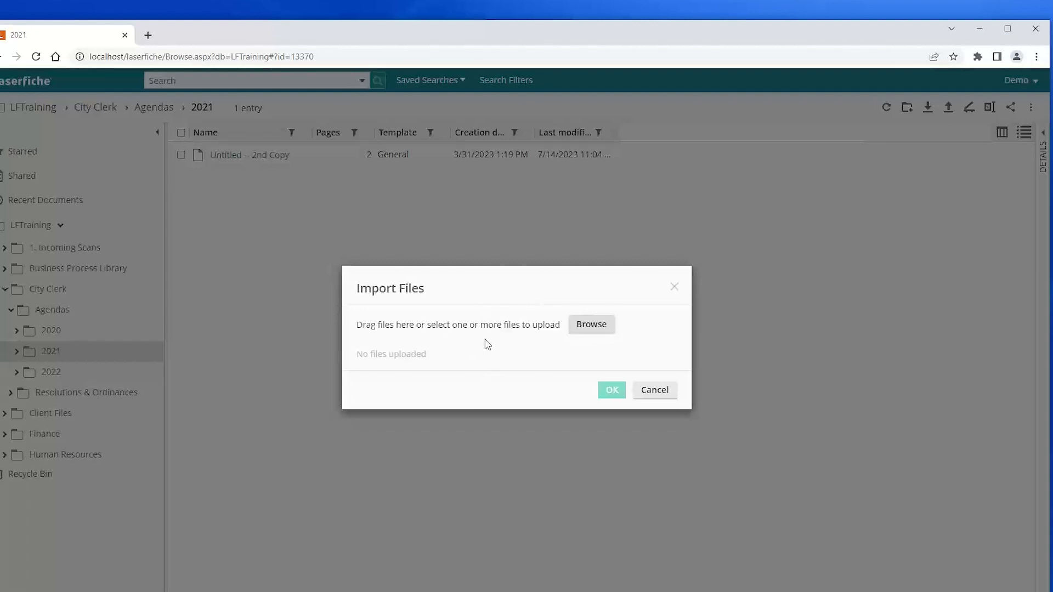
click(591, 327)
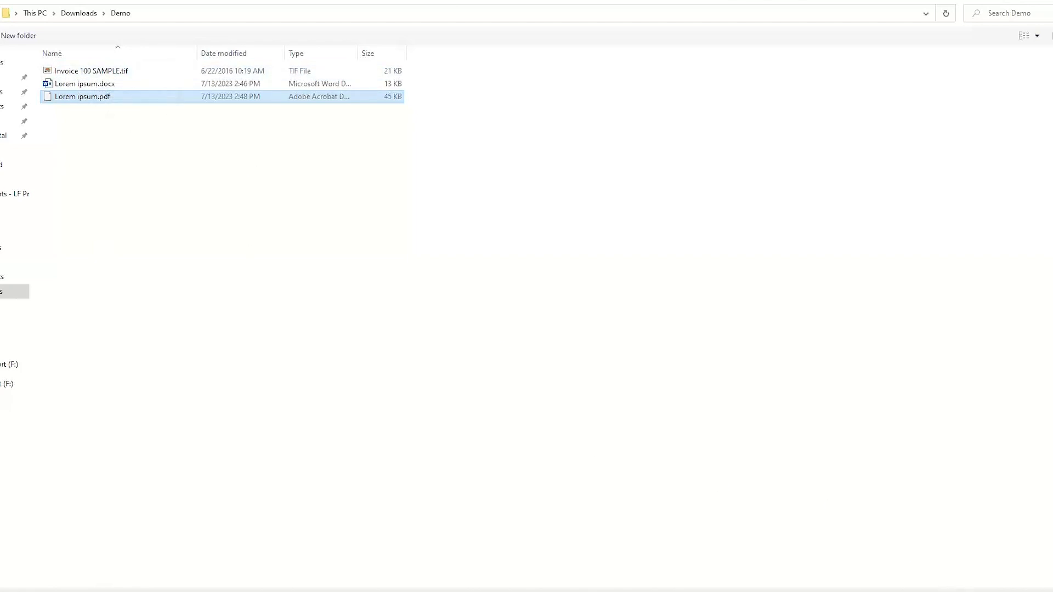
click(987, 591)
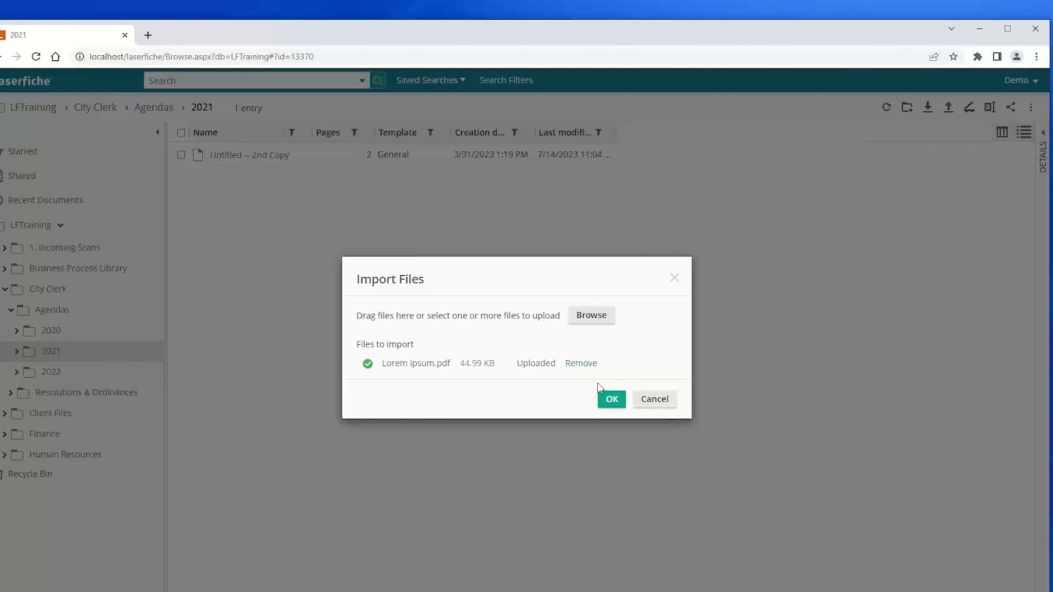
click(610, 401)
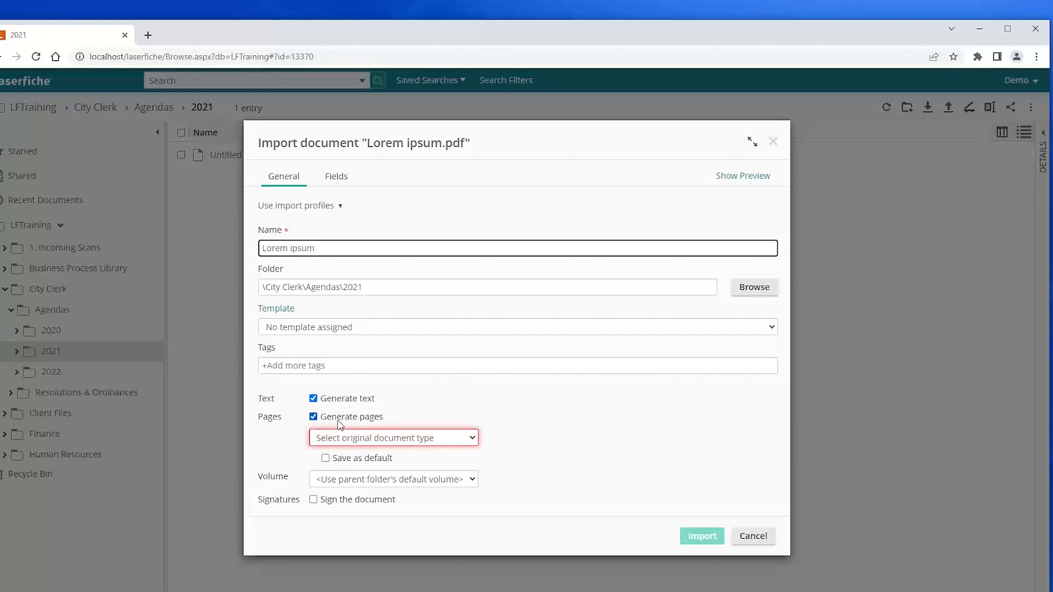
Step: Set the PDF import to generate pages as a Black and white document and store it in the DEFAULT volume
click(472, 439)
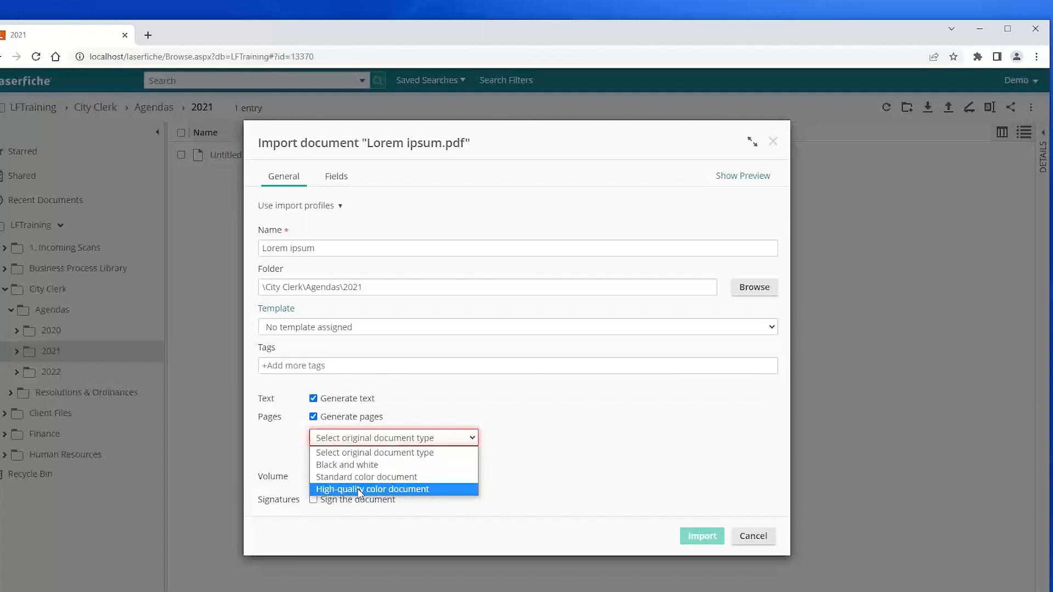
click(351, 464)
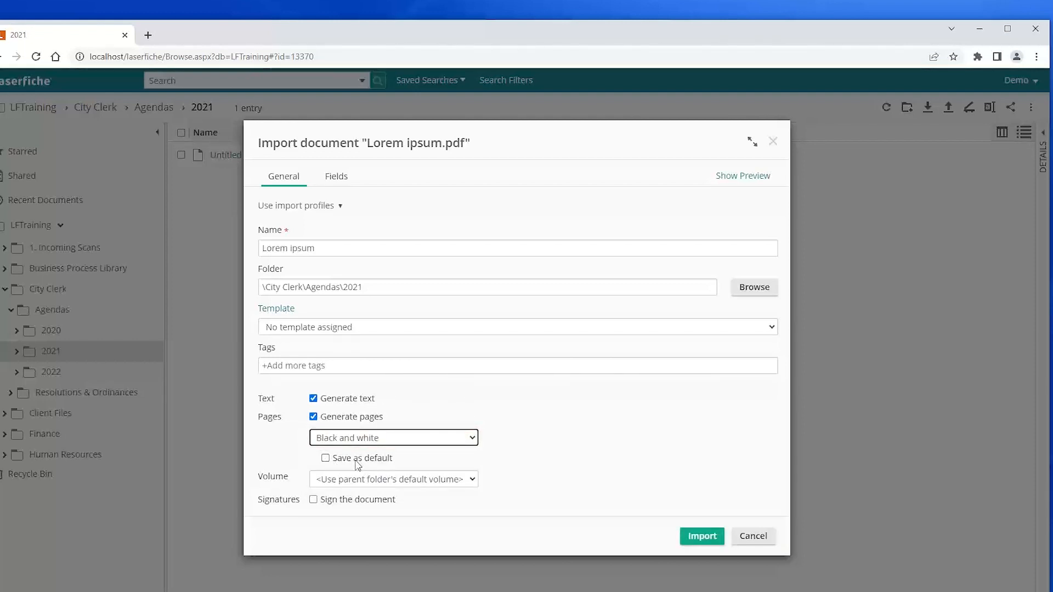
click(472, 479)
click(376, 508)
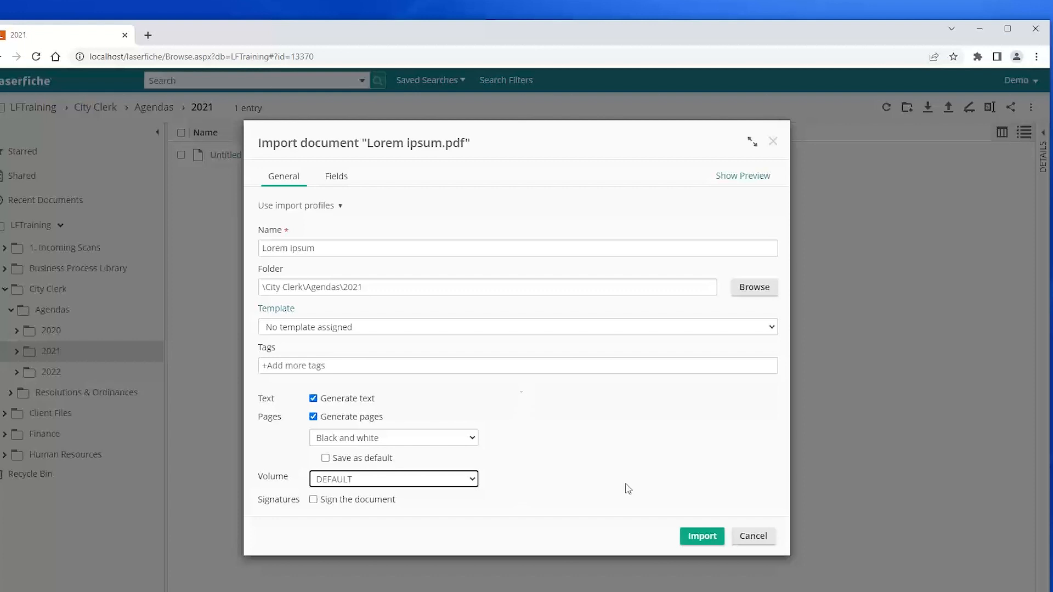
Step: Review the name and template field settings for Lorem ipsum.pdf, and import it into the 2021 folder
click(308, 250)
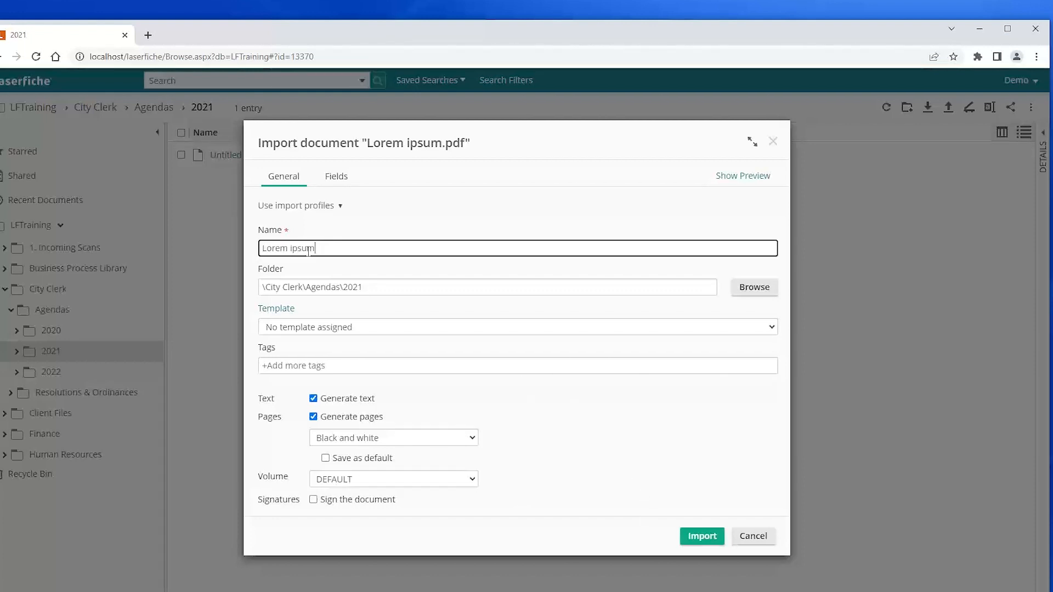
triple_click(308, 250)
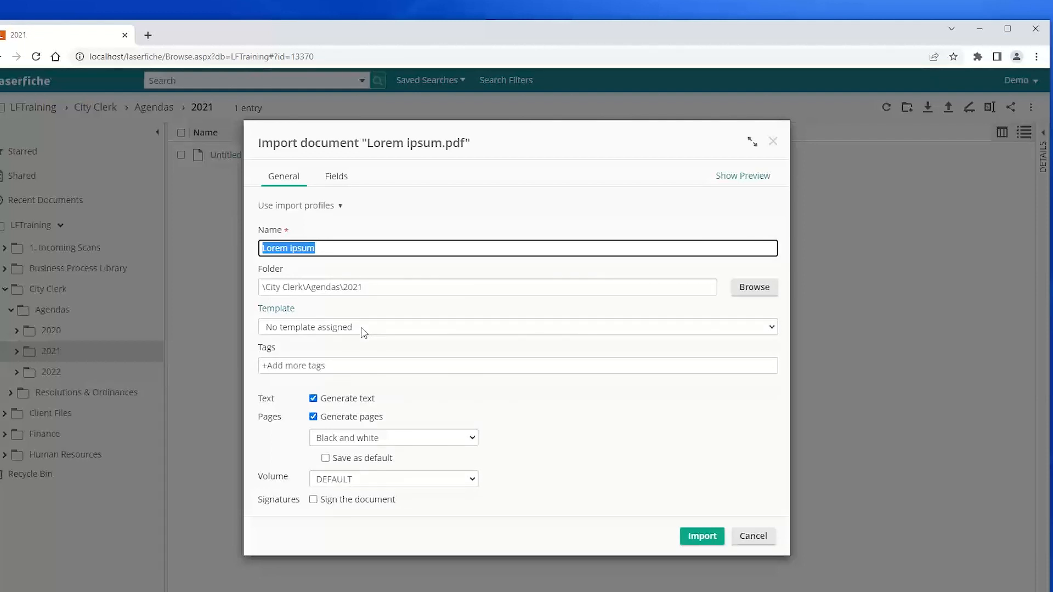
click(334, 178)
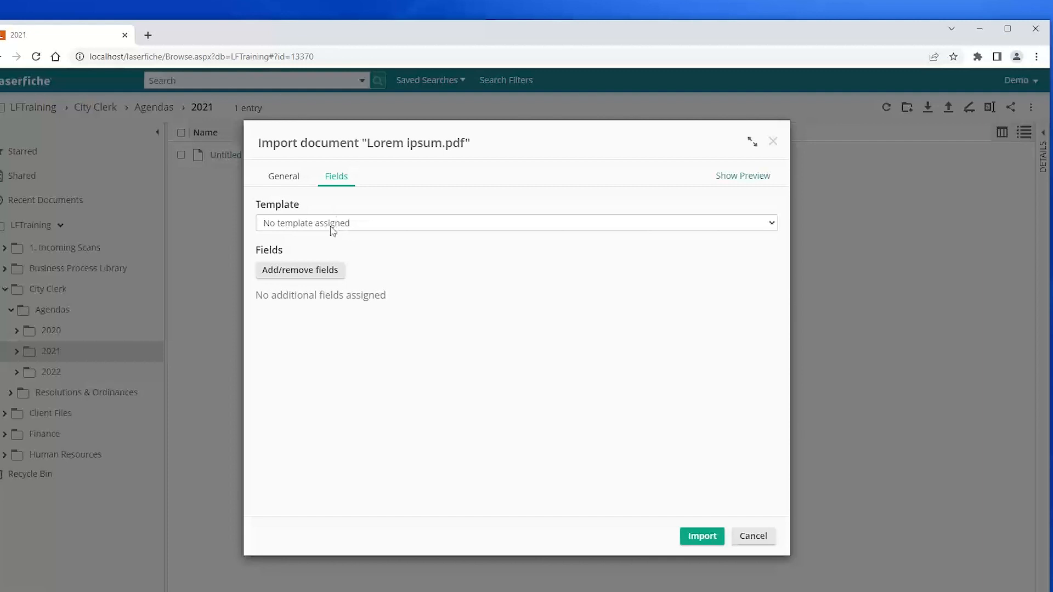
click(285, 178)
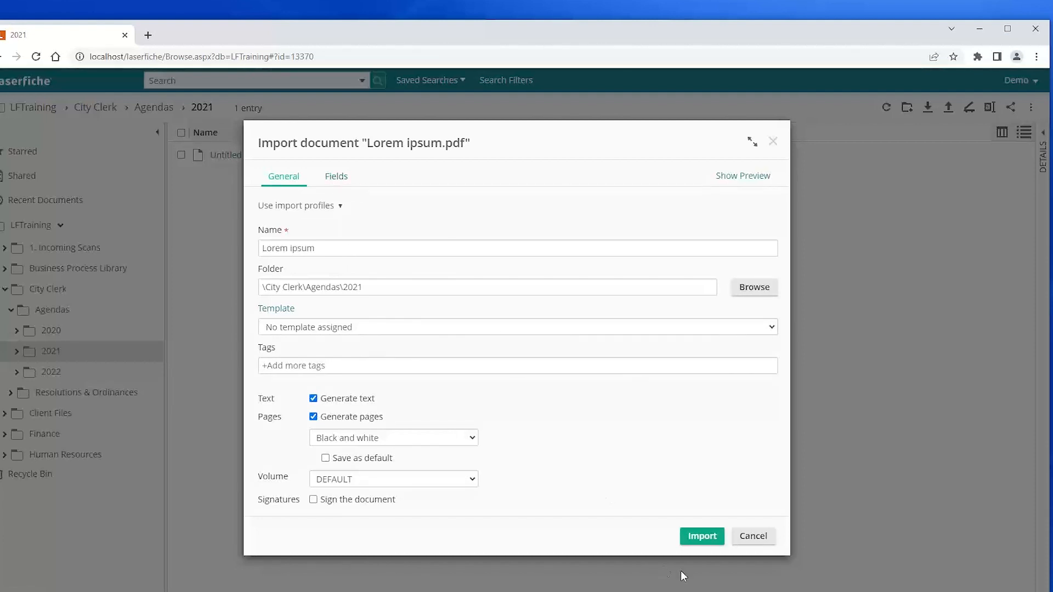
click(702, 537)
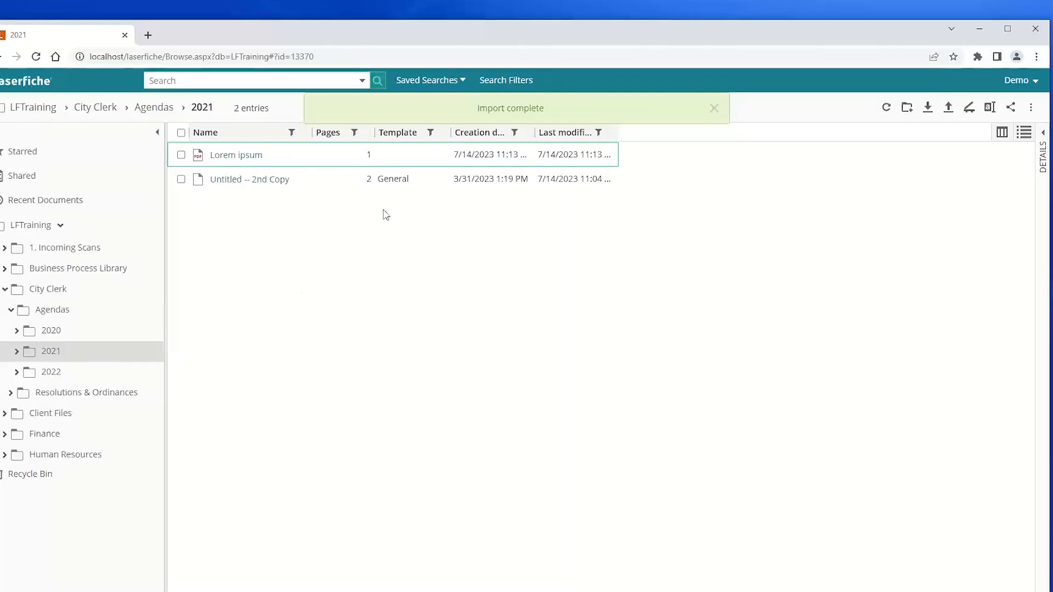
Step: Open the imported Lorem ipsum PDF, compare it with File View off and on, and return to the 2021 folder with nothing selected
click(237, 155)
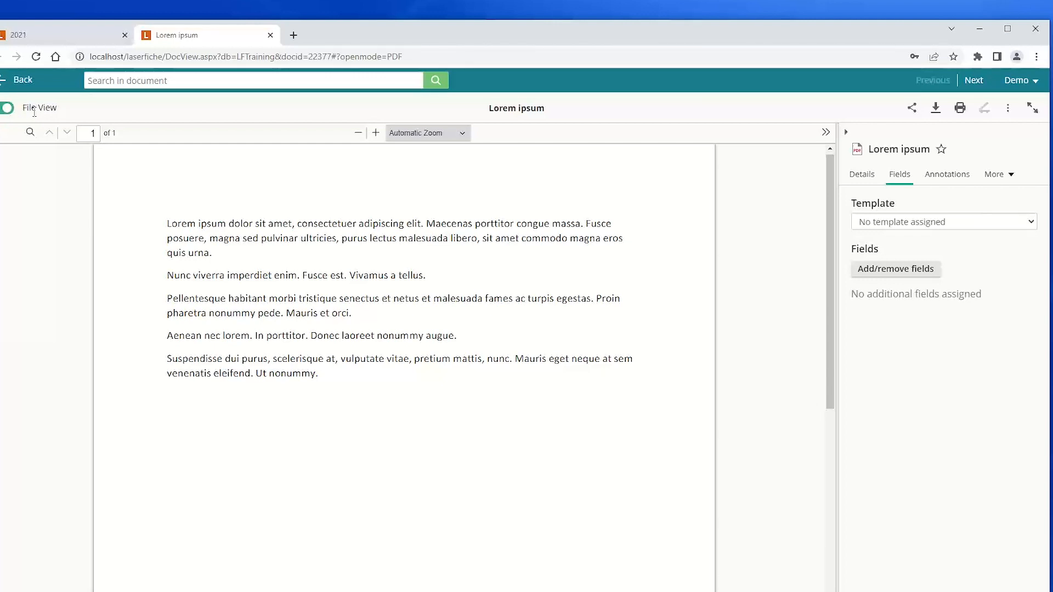
click(10, 109)
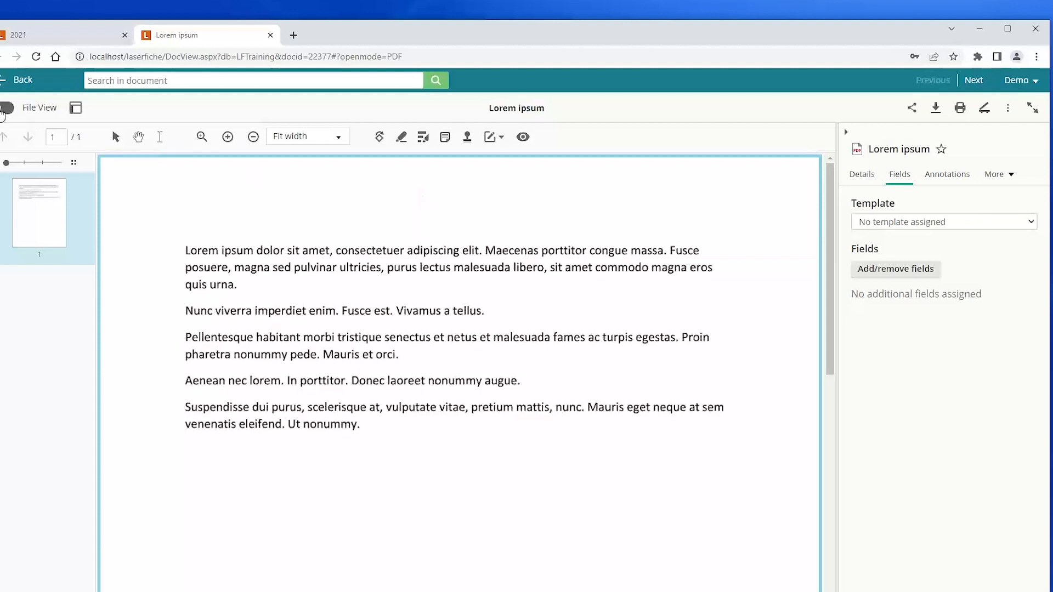
click(4, 109)
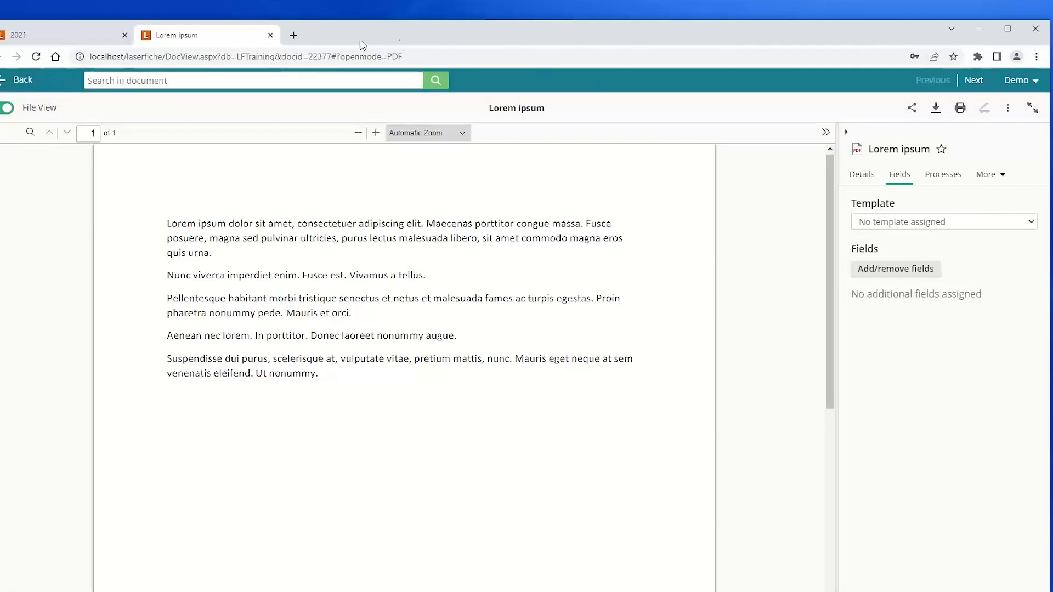
click(270, 35)
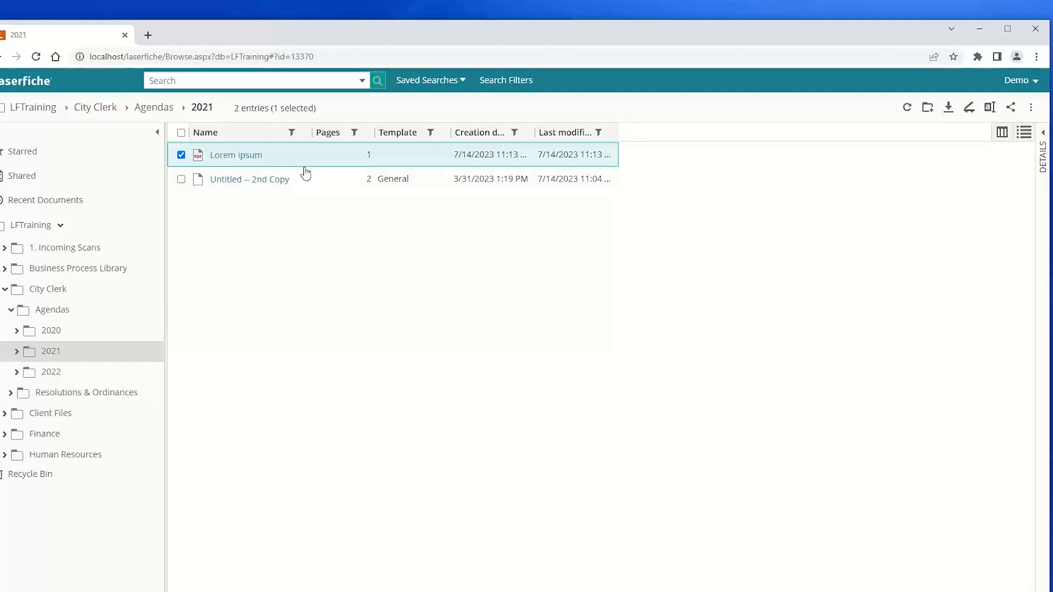
click(268, 237)
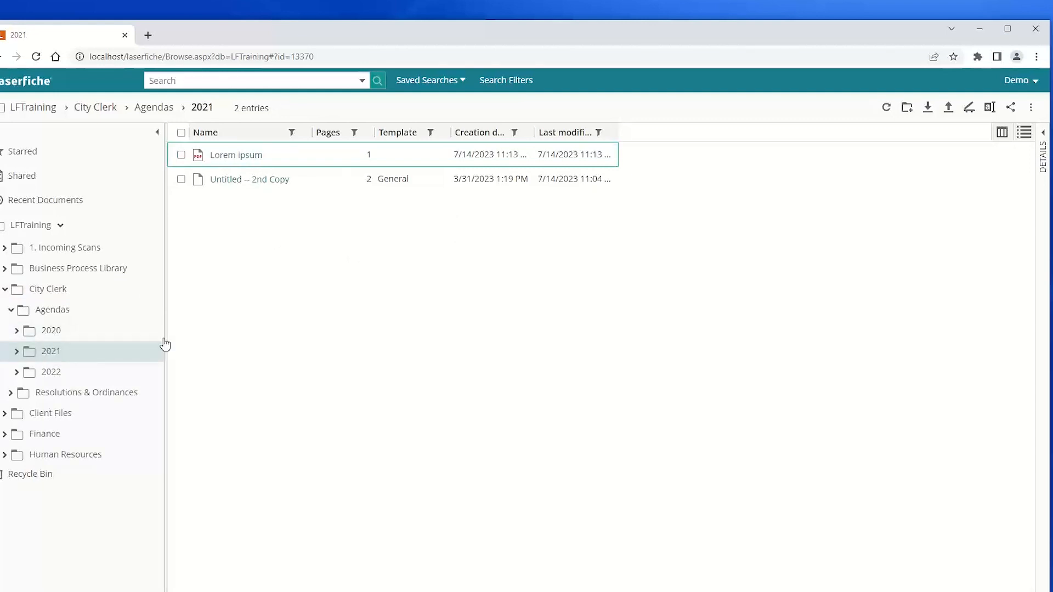
Step: Launch Laserfiche Scanning from the 2021 folder in Desktop scanning (Basic) mode
click(970, 108)
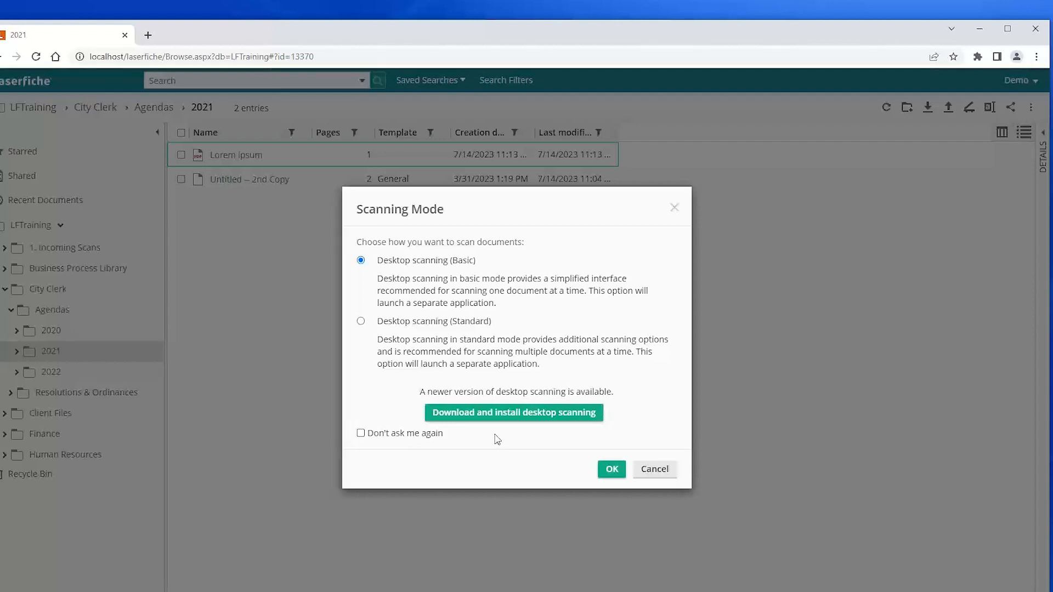
click(611, 469)
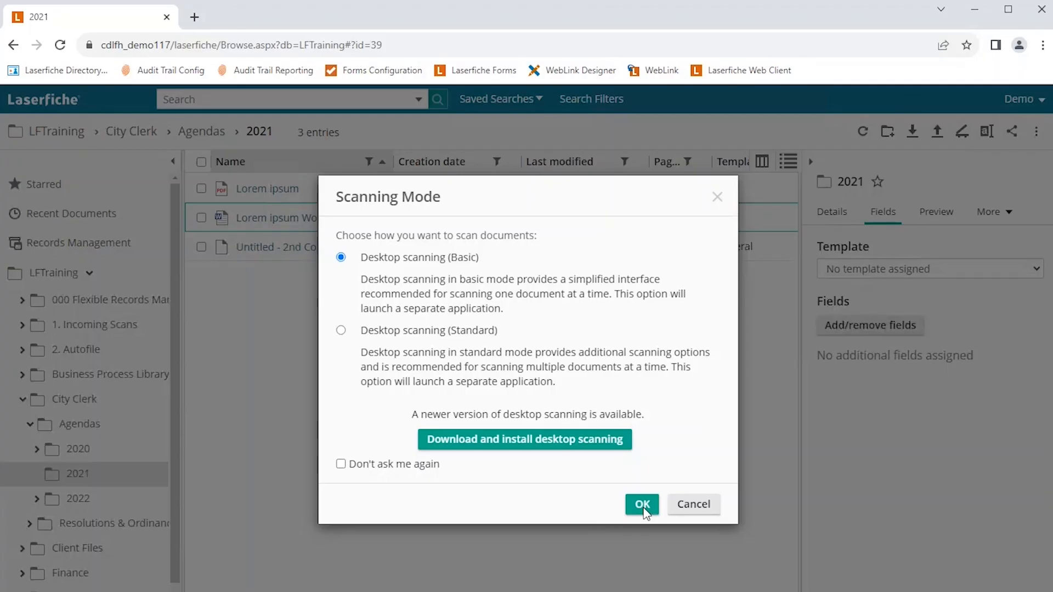
click(644, 508)
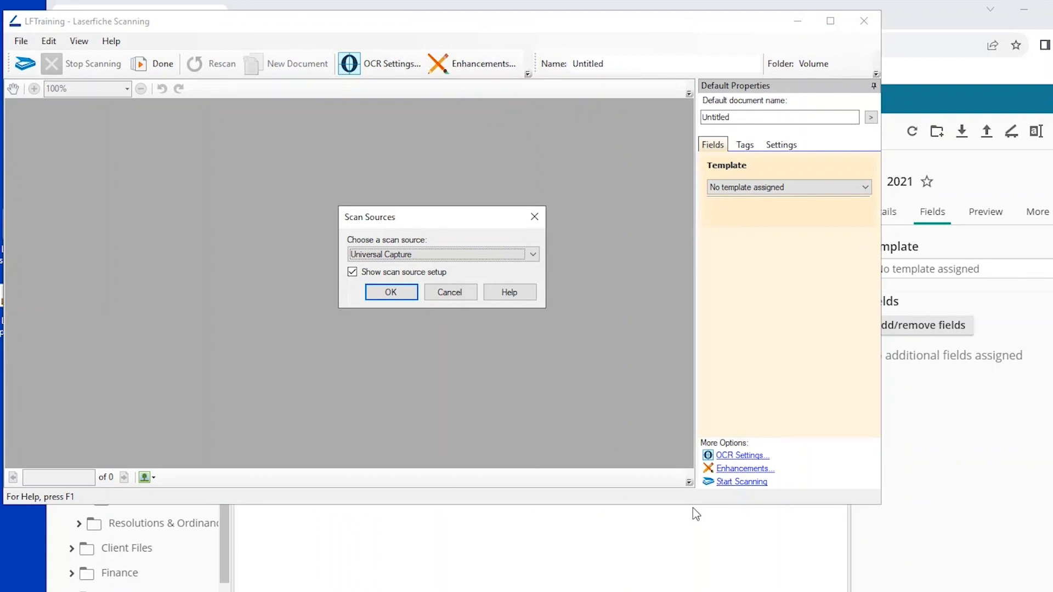
Step: Use Universal Capture as the scan source with its existing folder properties, and set the file type to *.tif;*.tiff
click(532, 255)
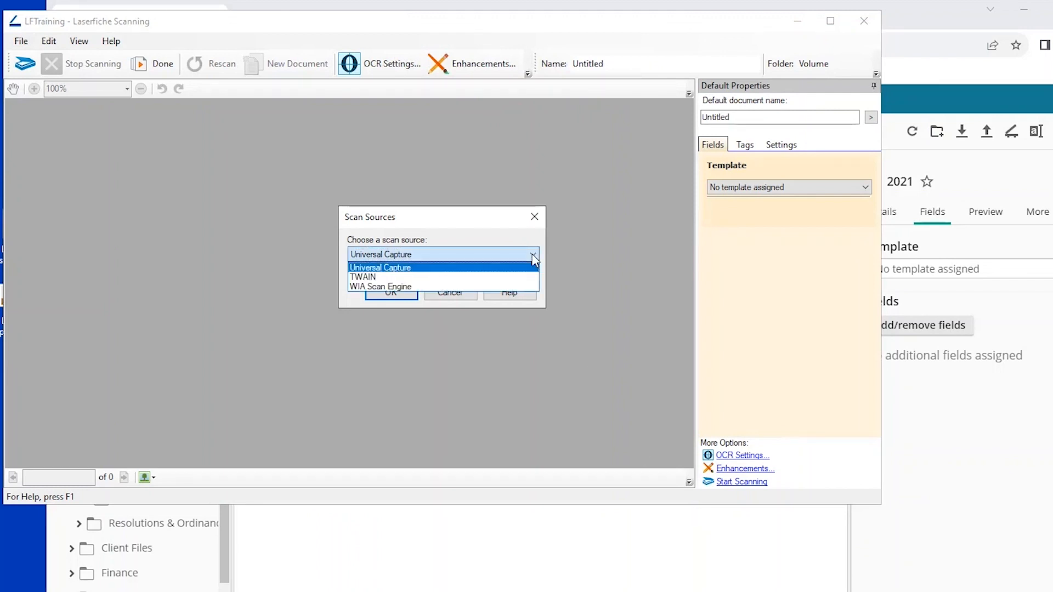
click(372, 268)
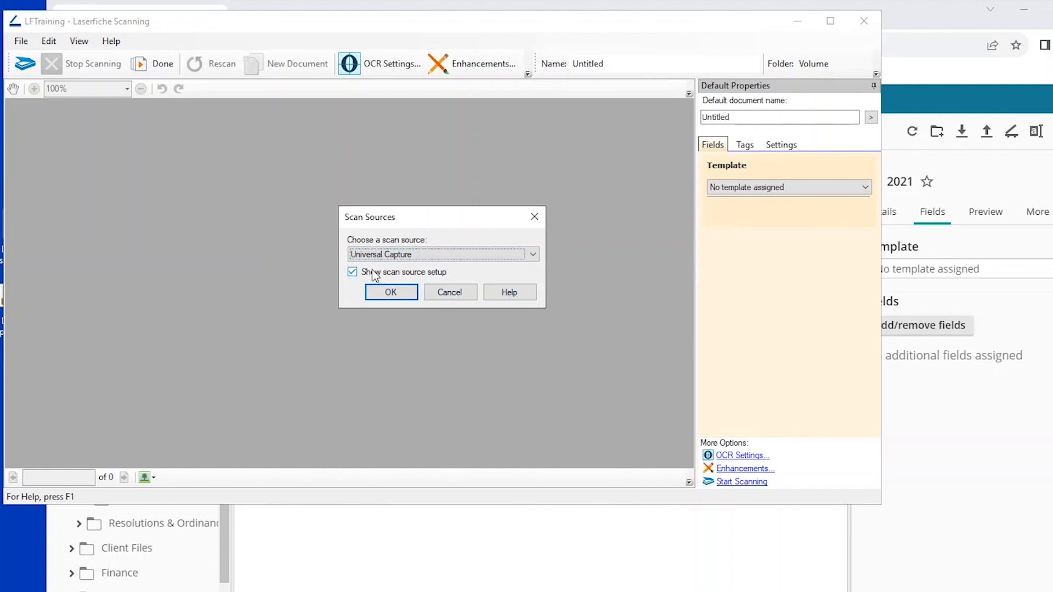
click(391, 297)
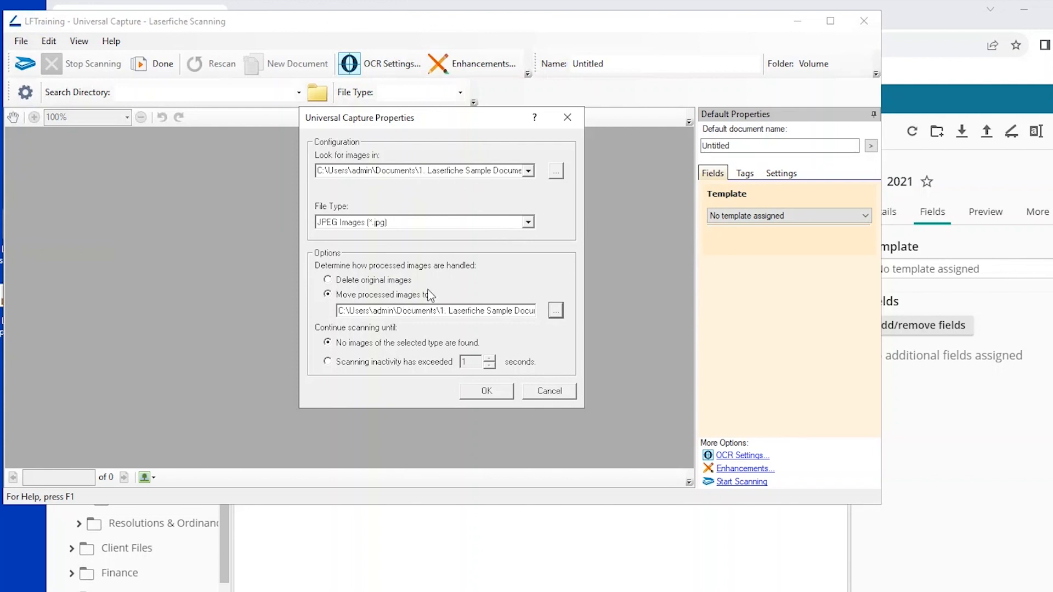
click(486, 391)
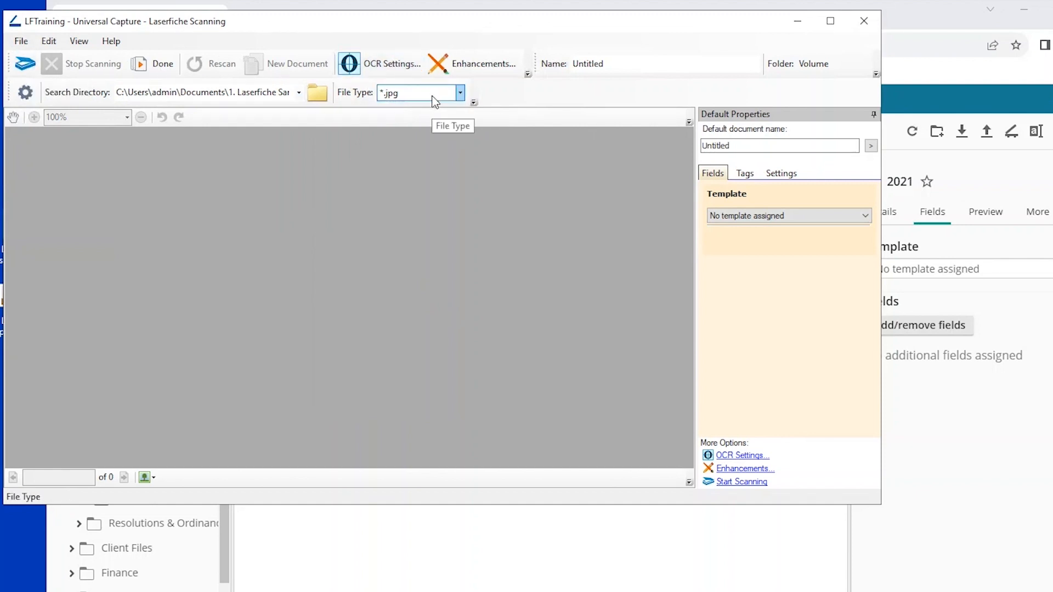
click(460, 92)
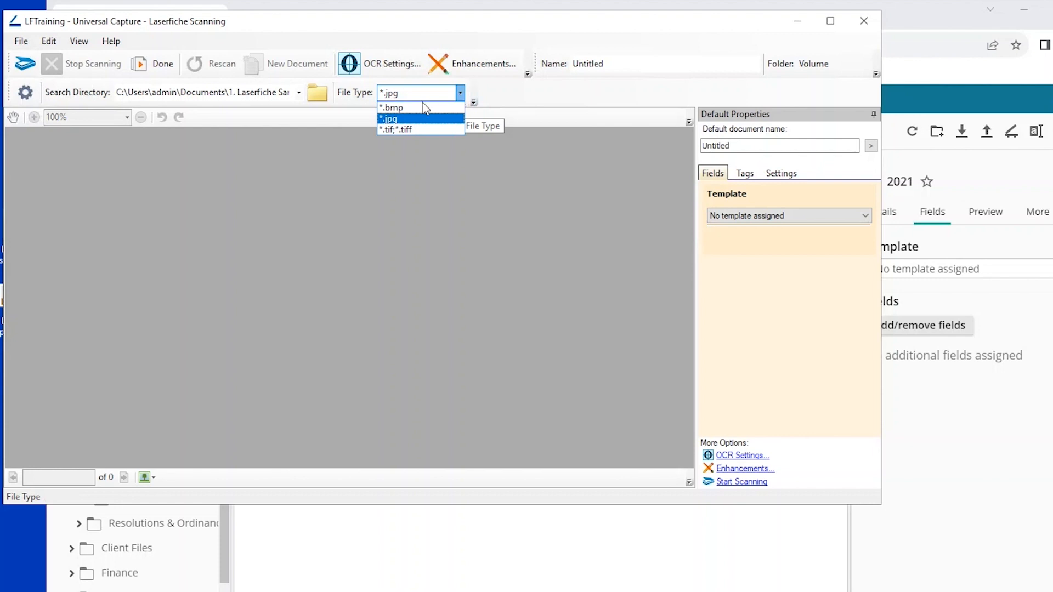
click(399, 130)
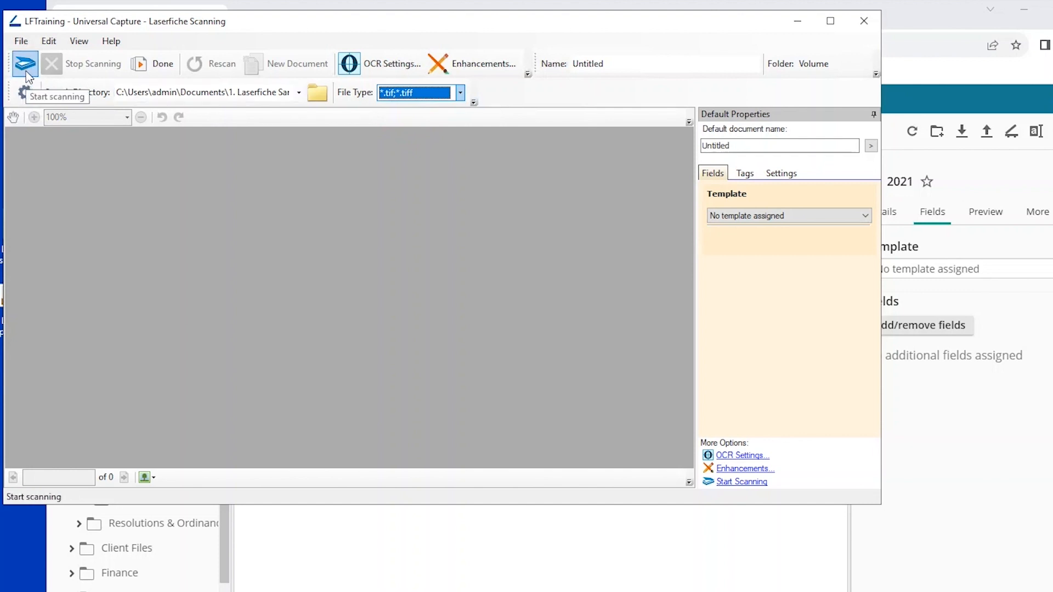
Step: Keep the default document name Untitled and assign the General template to the scanned document
click(747, 147)
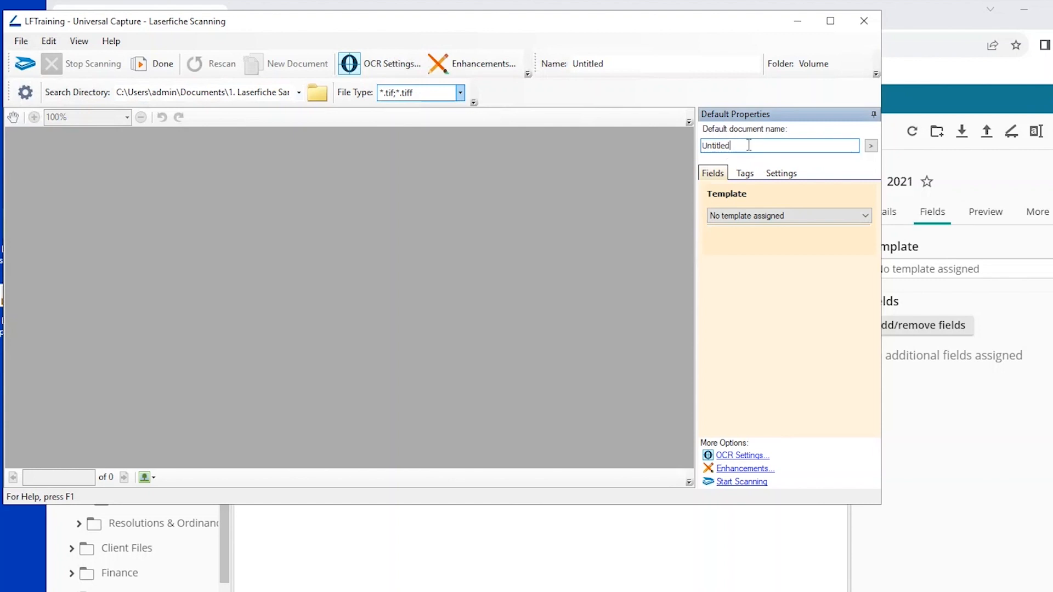
double_click(711, 146)
click(760, 215)
click(737, 248)
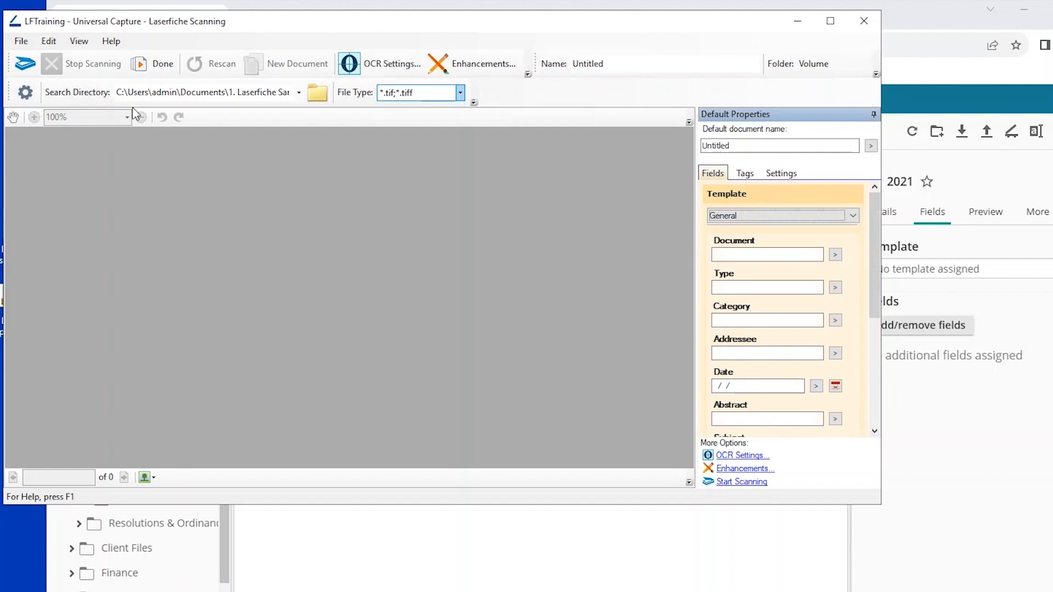
Step: Scan the TIFF images, review the document through page 4, and store it in the 2021 folder
click(26, 66)
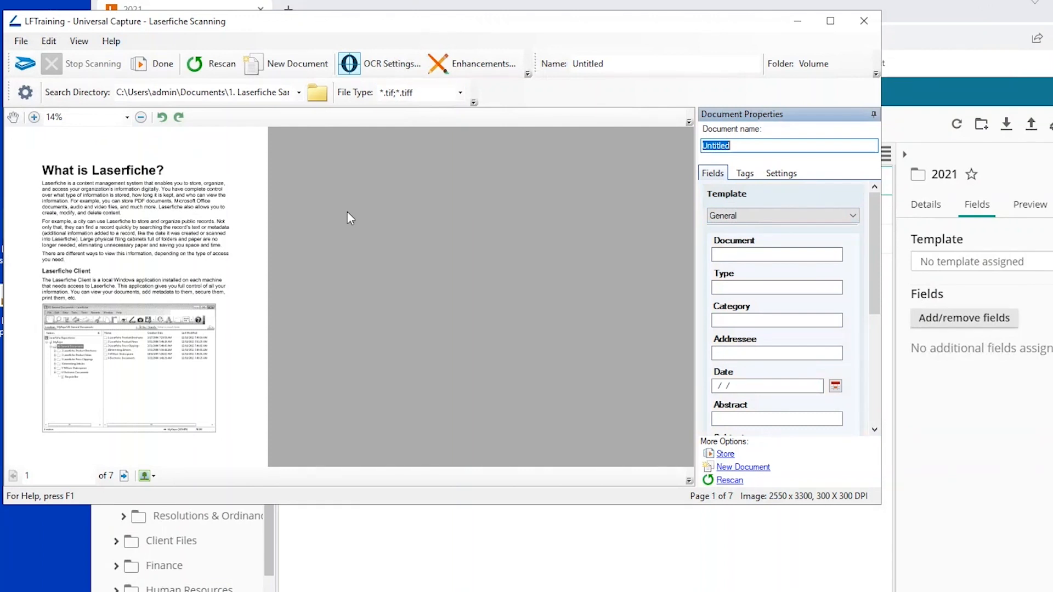
click(125, 476)
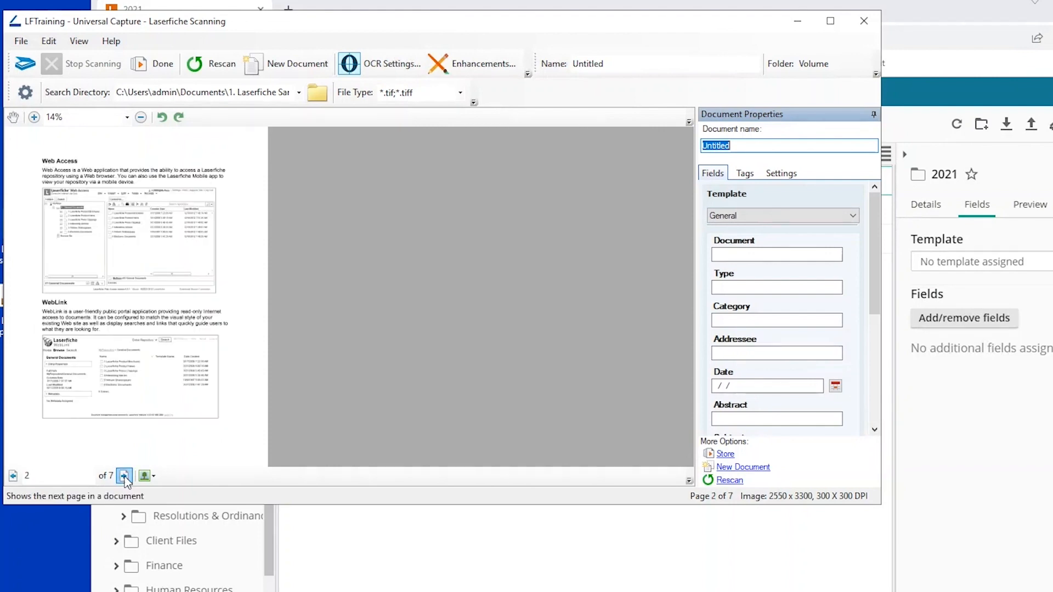
click(125, 476)
click(125, 476)
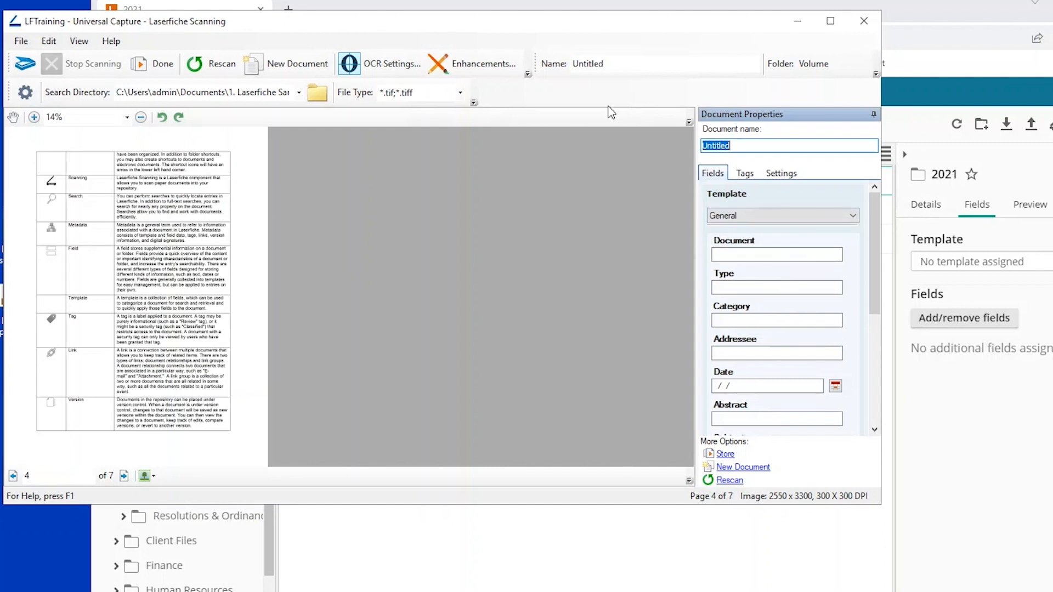
click(143, 67)
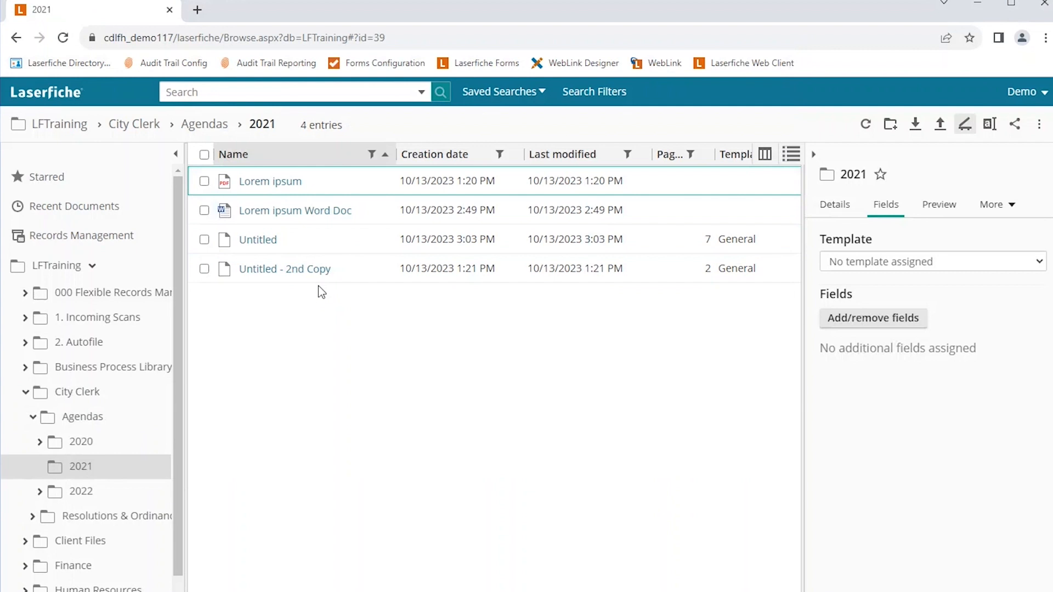
Step: Launch Desktop scanning (Standard) with the Universal Capture source, and dismiss its capture properties without setting an image folder
click(966, 126)
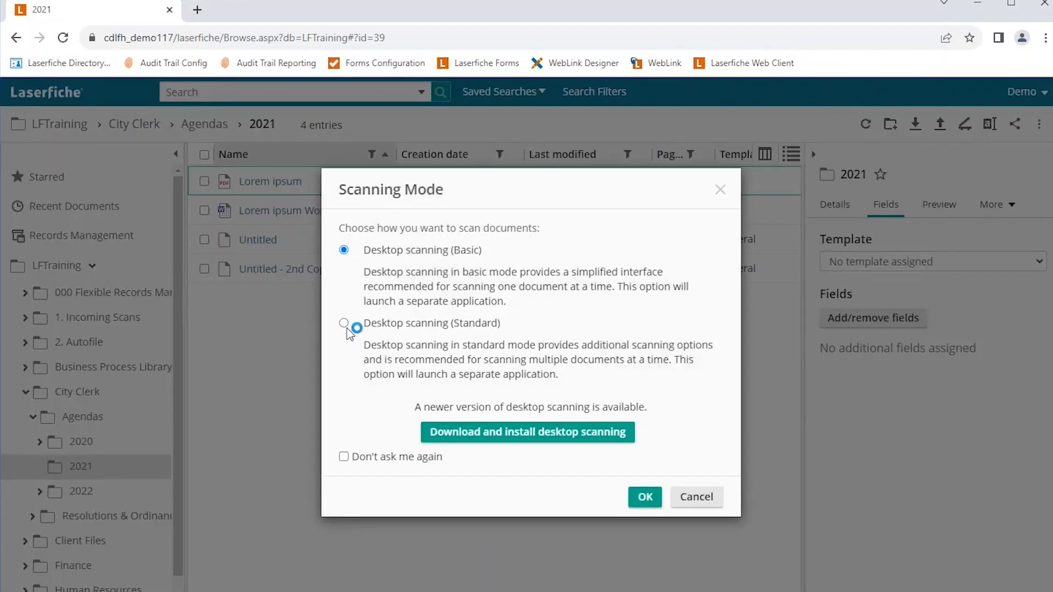
click(345, 324)
click(647, 493)
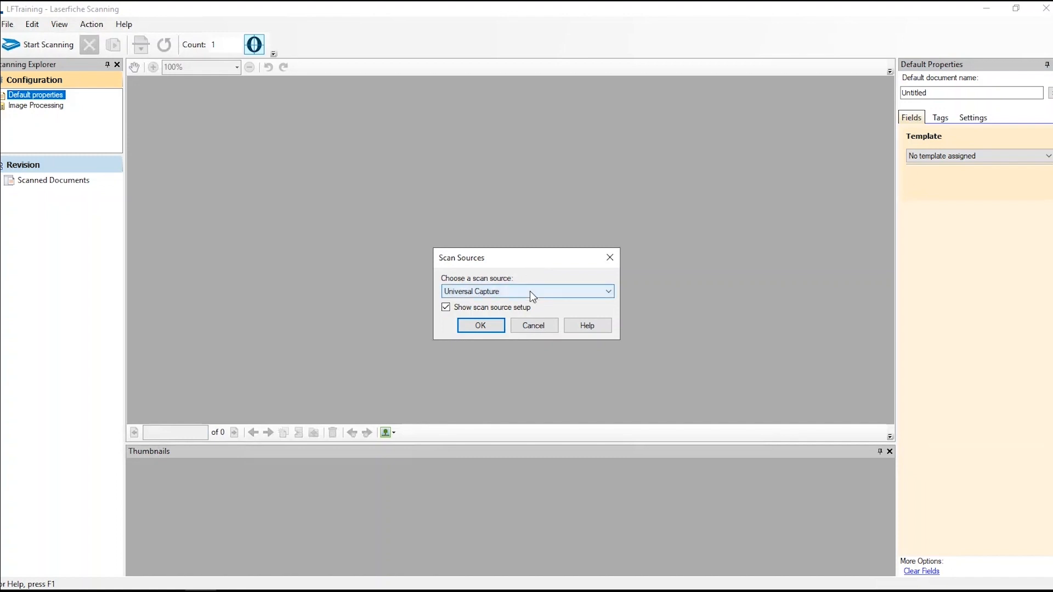
click(476, 325)
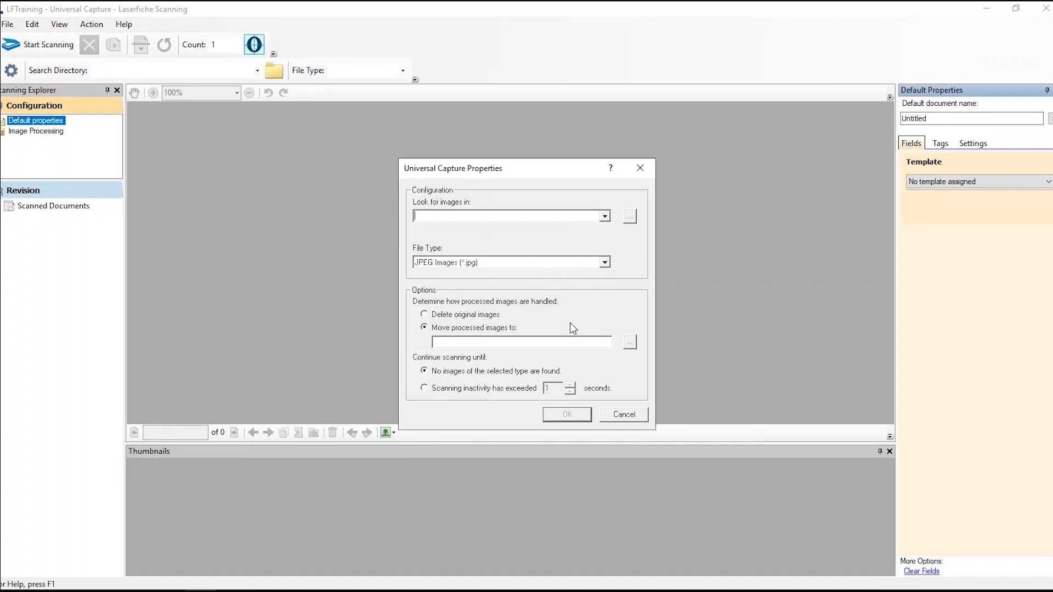
click(621, 415)
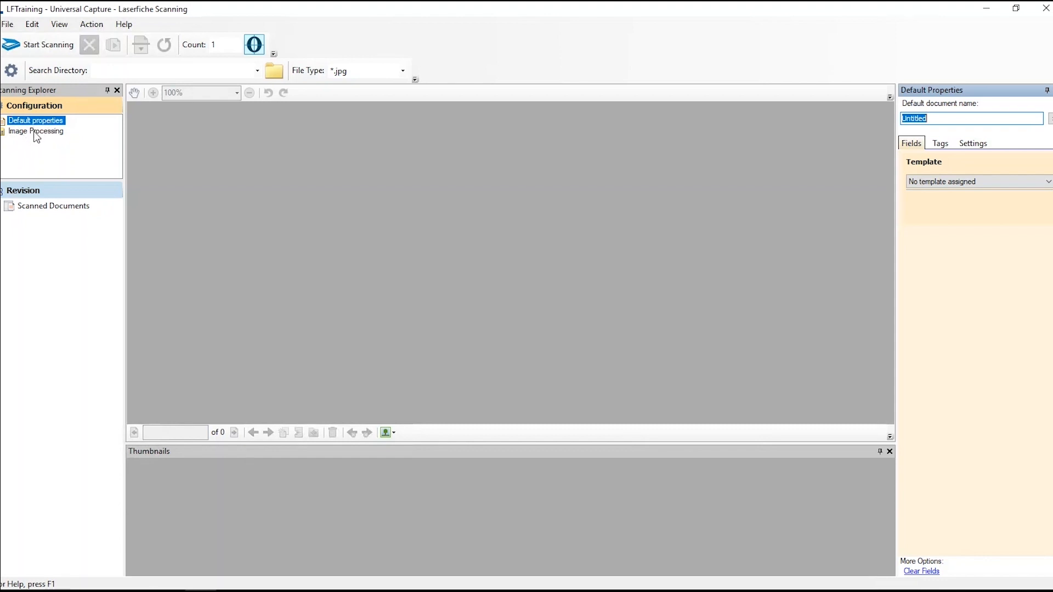
Step: Add a Page Removal process to the image processing, set to remove images whose file size is less than 3000 bytes
click(36, 134)
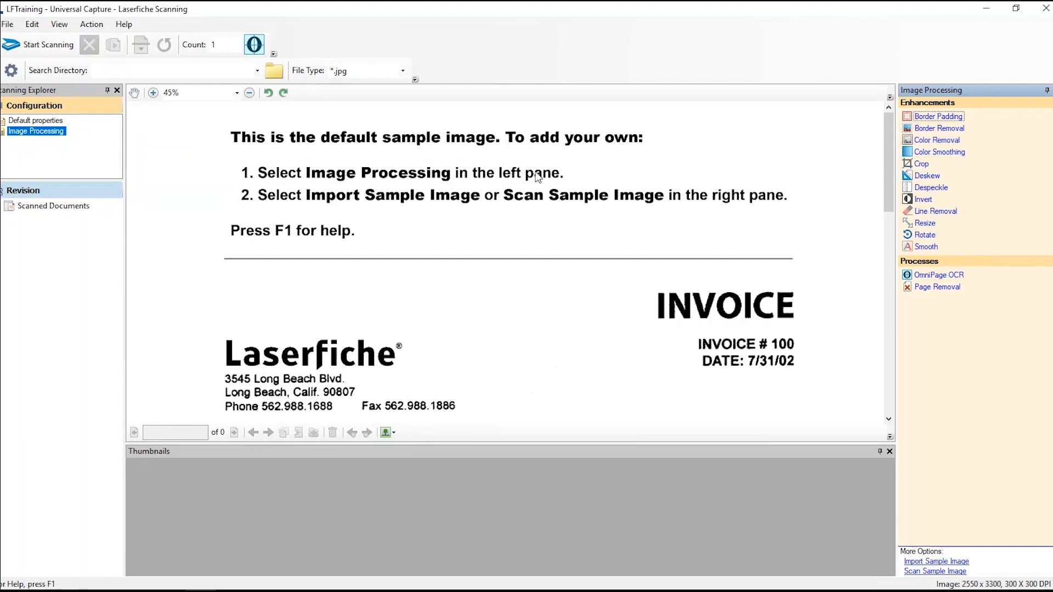
click(944, 288)
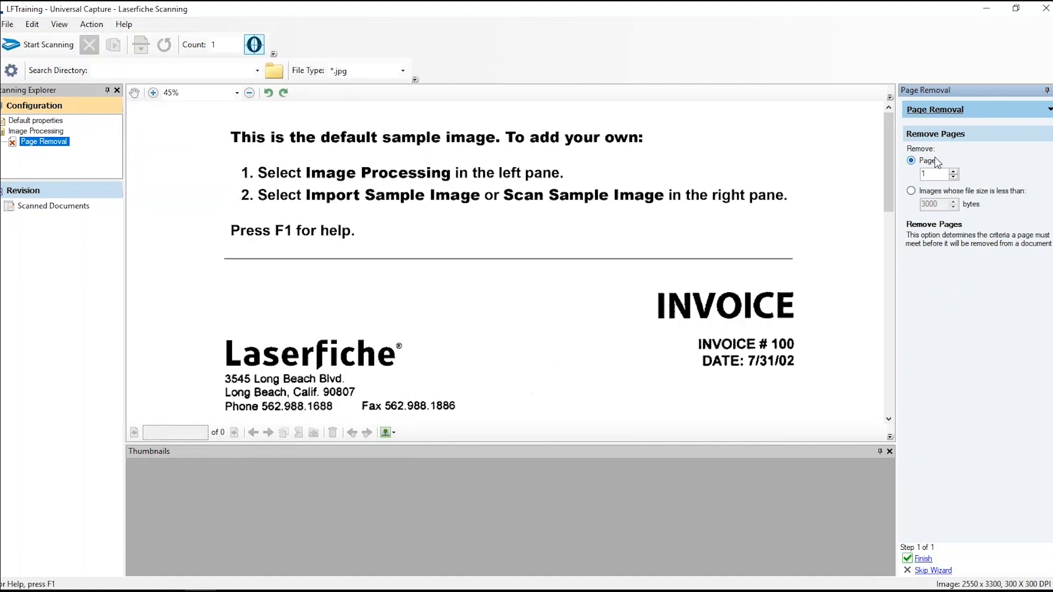
click(913, 192)
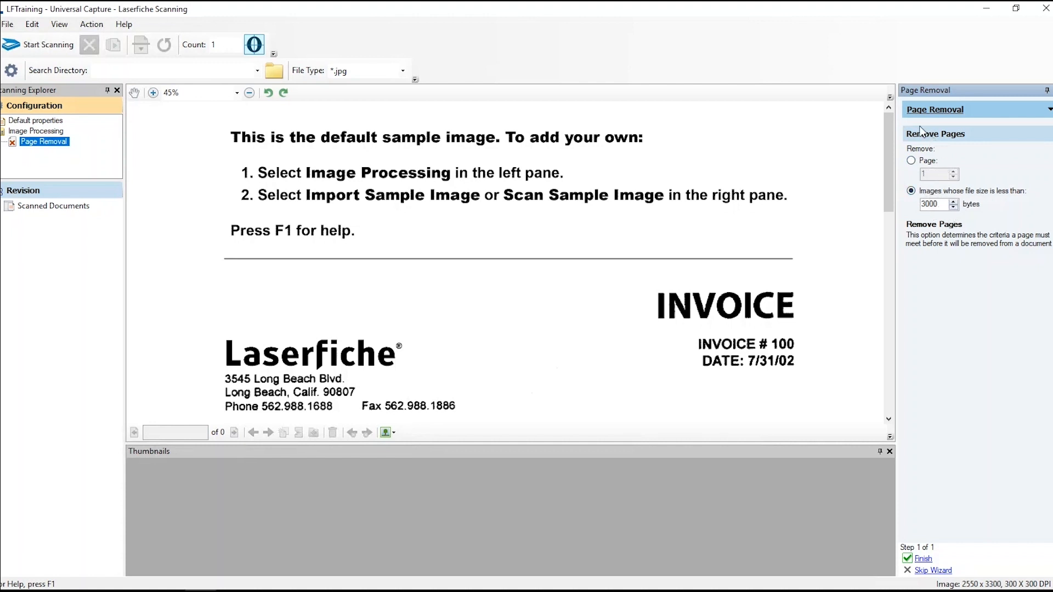
Step: Add the Deskew and Despeckle enhancements to the image processing, keeping all pages as the page range
click(37, 131)
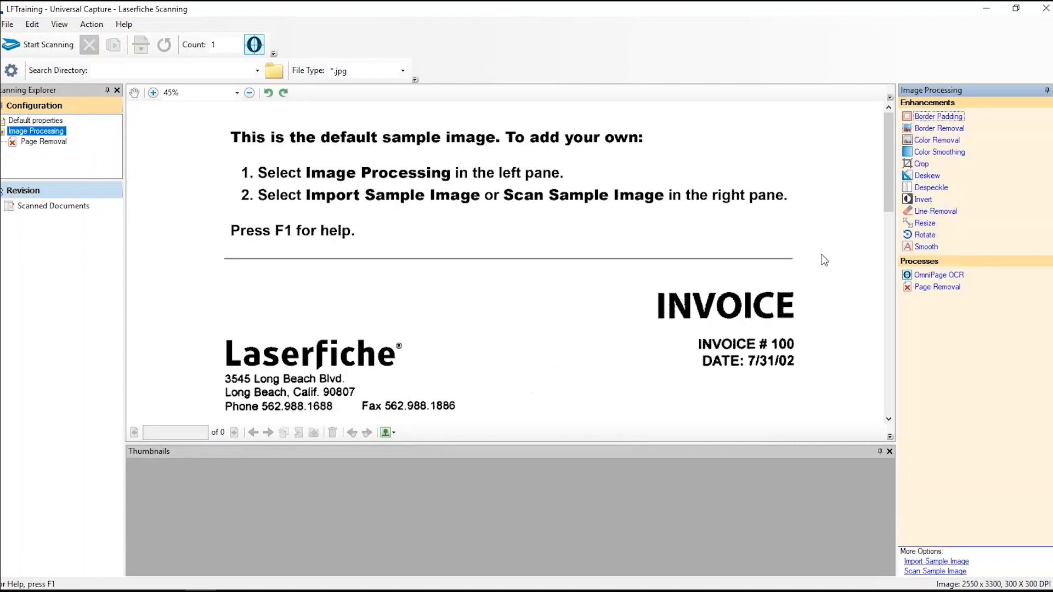
click(932, 177)
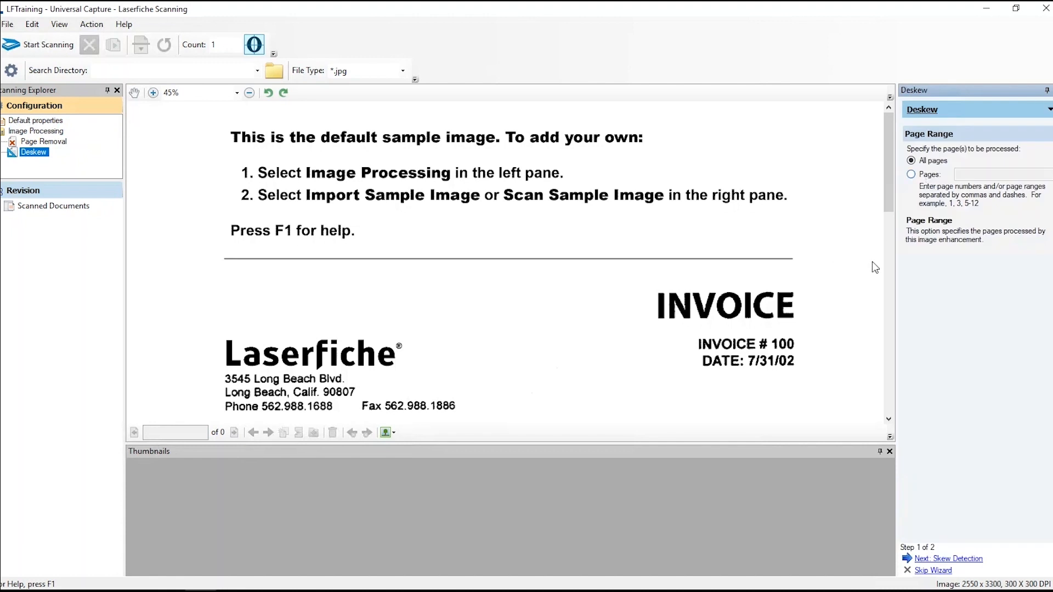
click(44, 133)
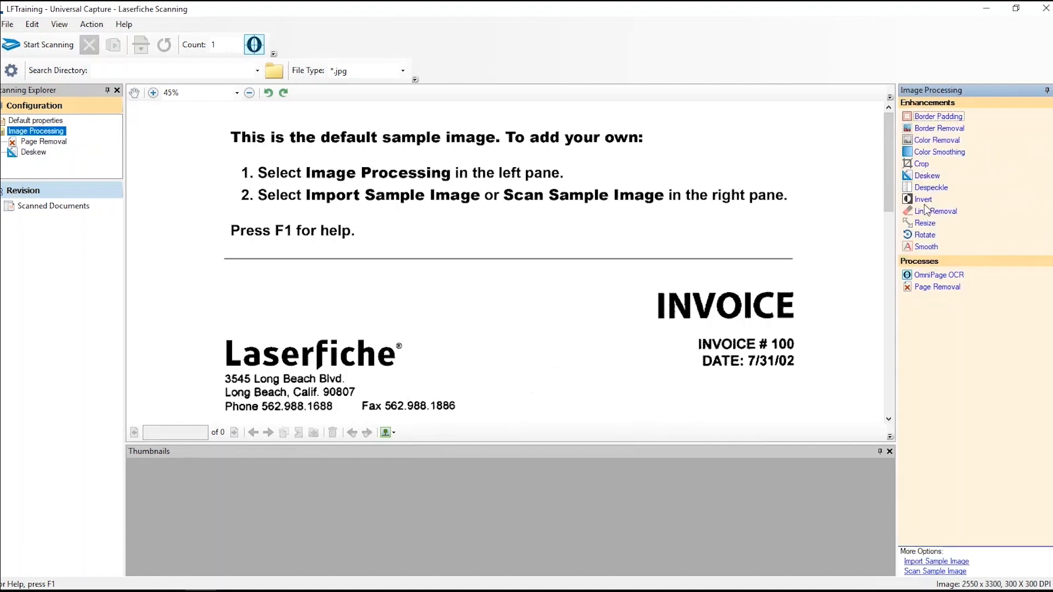
click(936, 187)
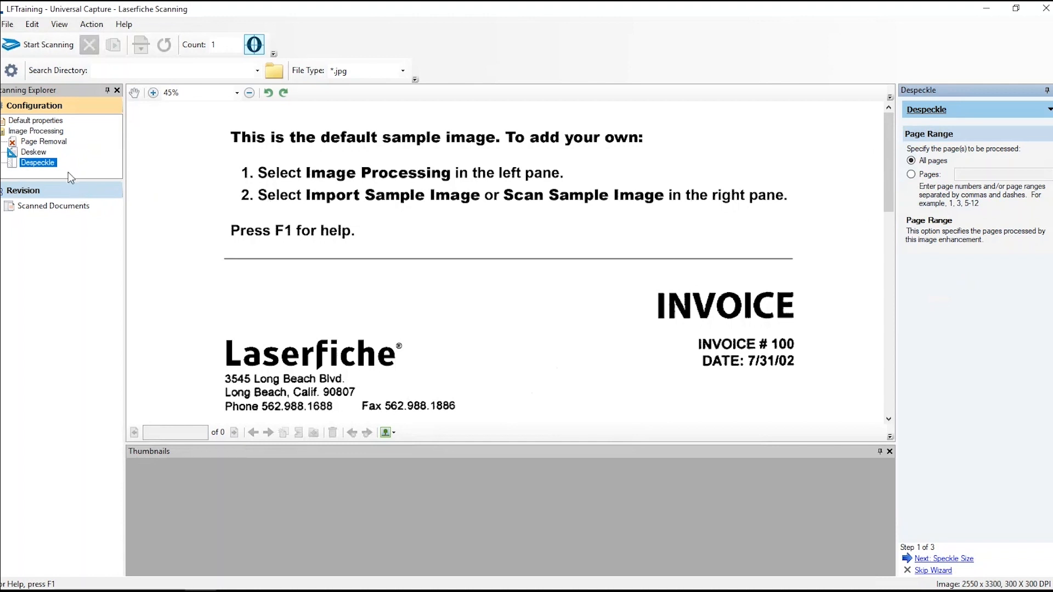
Step: Add the OmniPage OCR process for all pages to the image processing, and close the scanning window
click(37, 131)
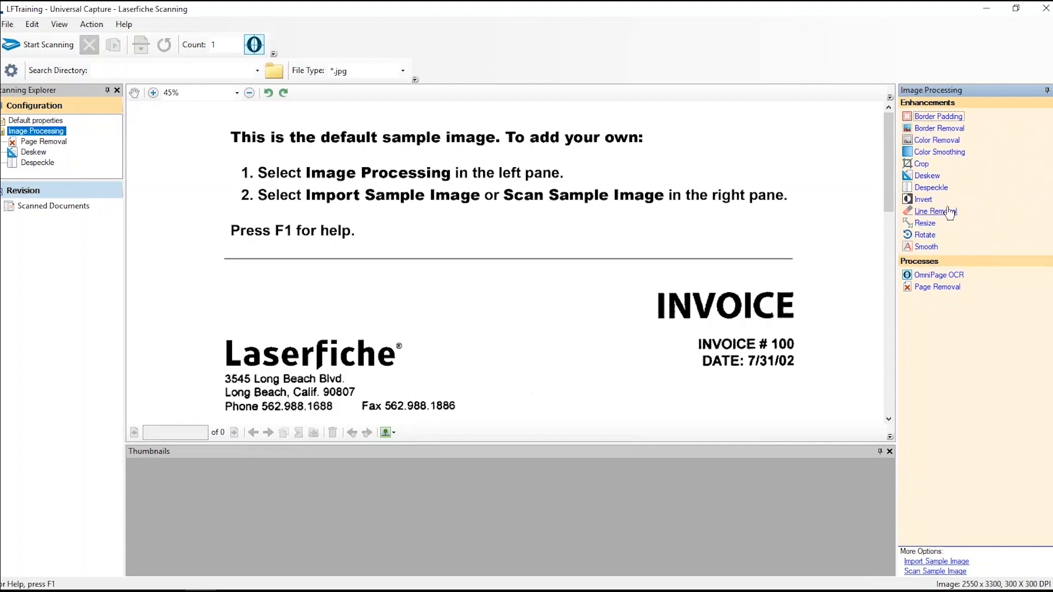
click(940, 275)
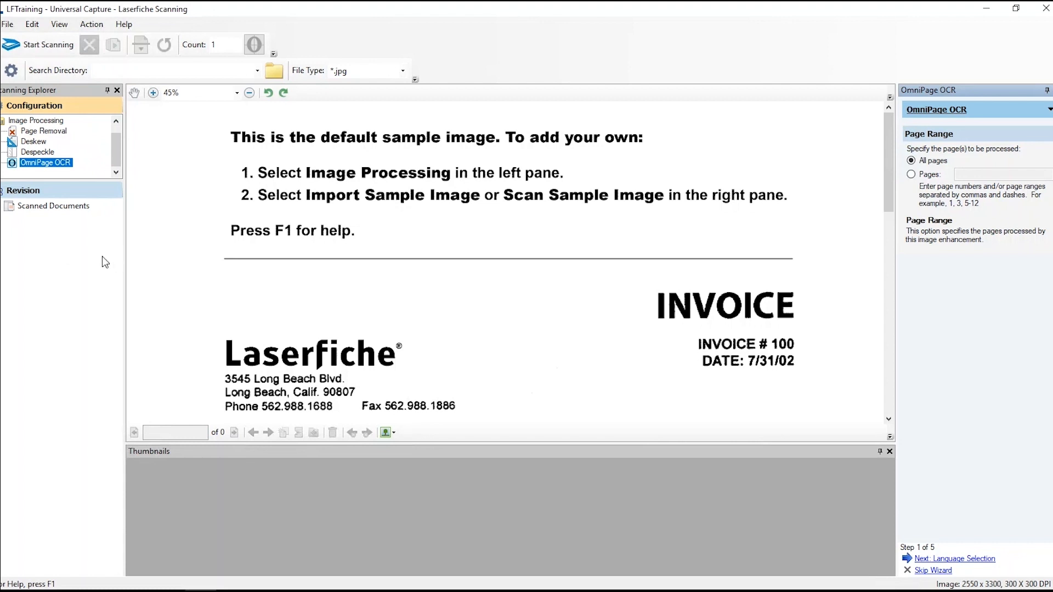
click(1046, 9)
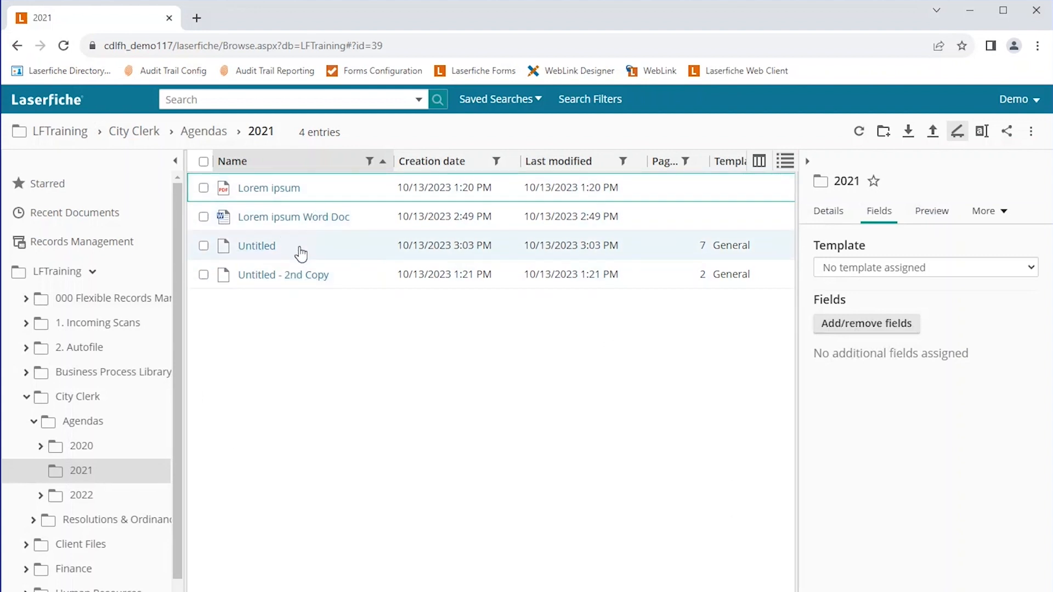
Step: Open the Untitled document in the 2021 folder, view the Move Pages To destinations for pages 1 and 2, and close it without moving them
click(321, 251)
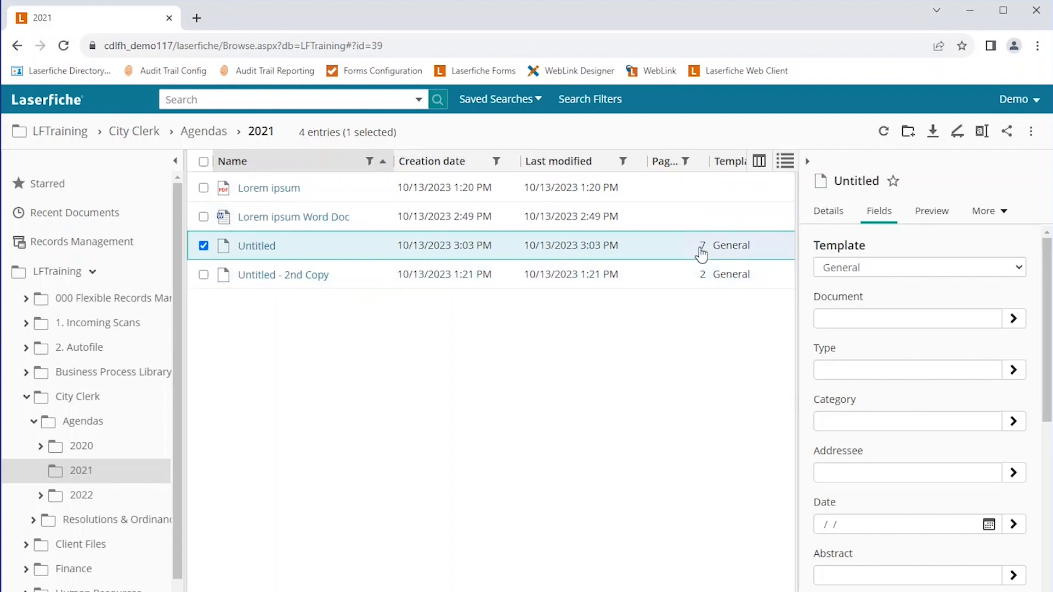
click(257, 247)
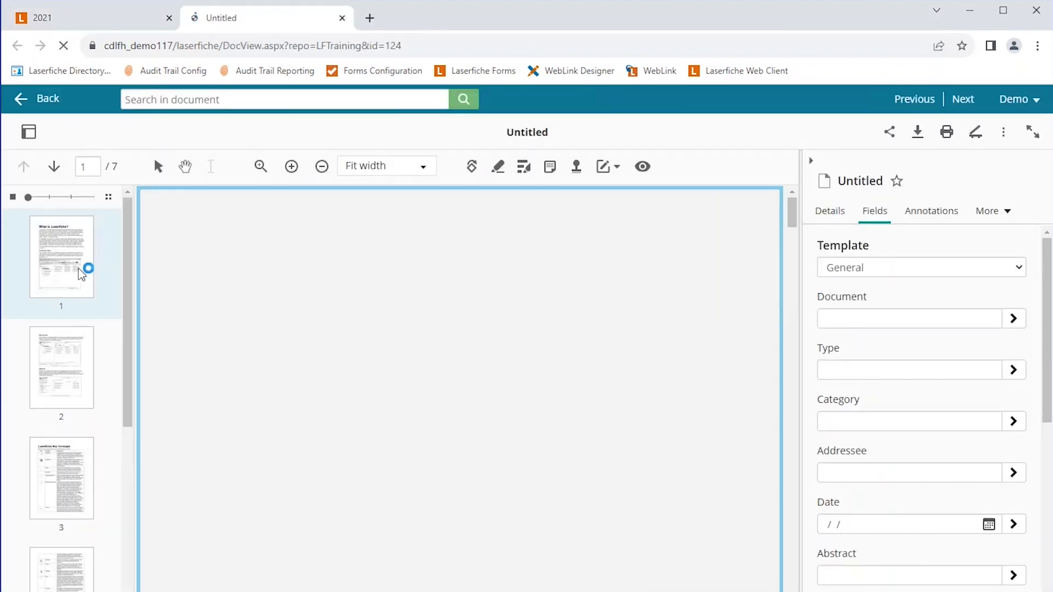
ctrl+click(72, 366)
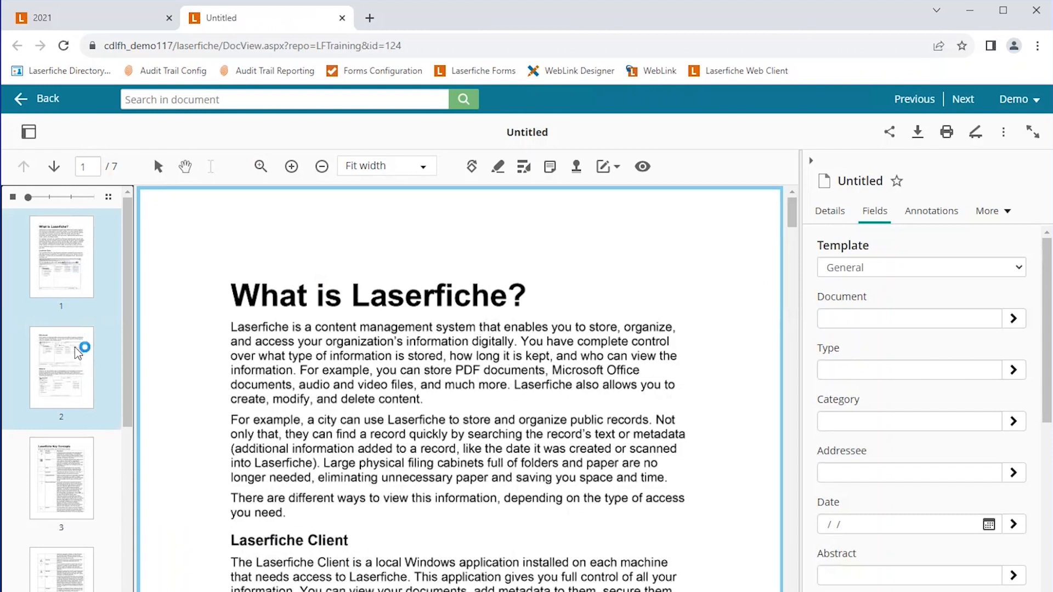
right_click(75, 288)
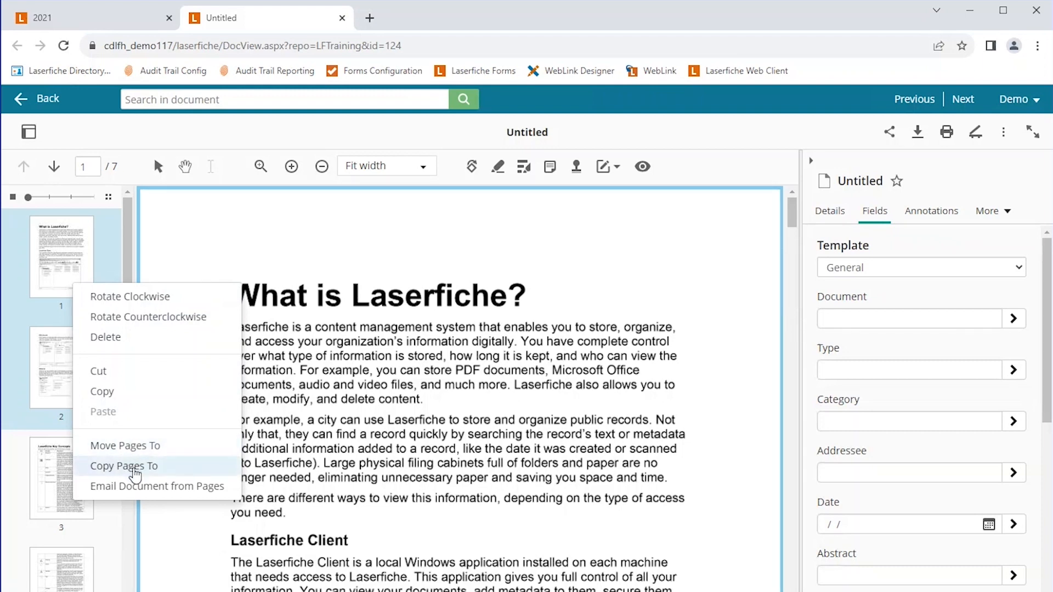
click(137, 446)
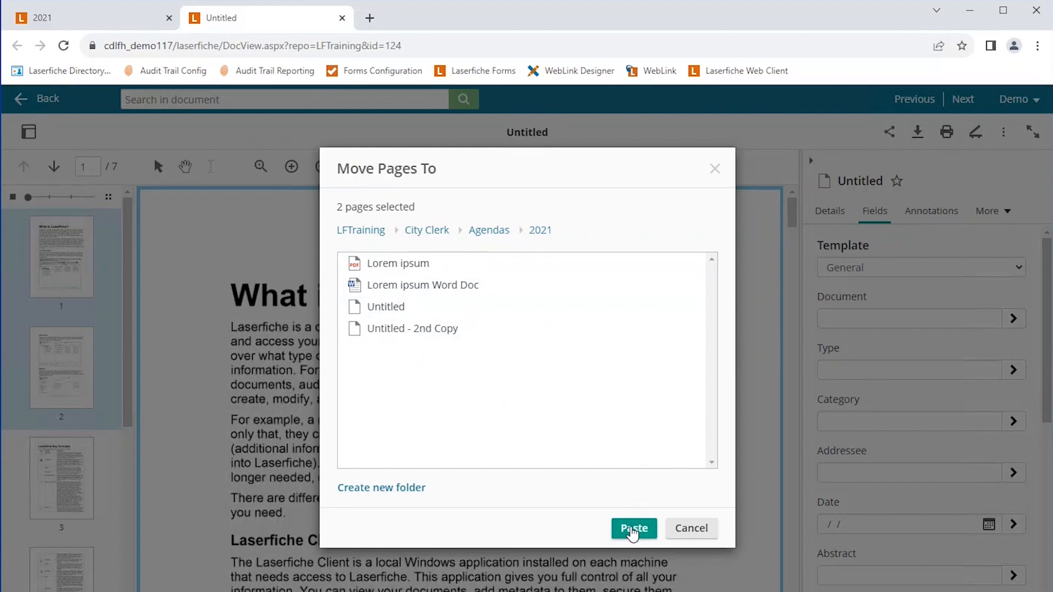
click(692, 532)
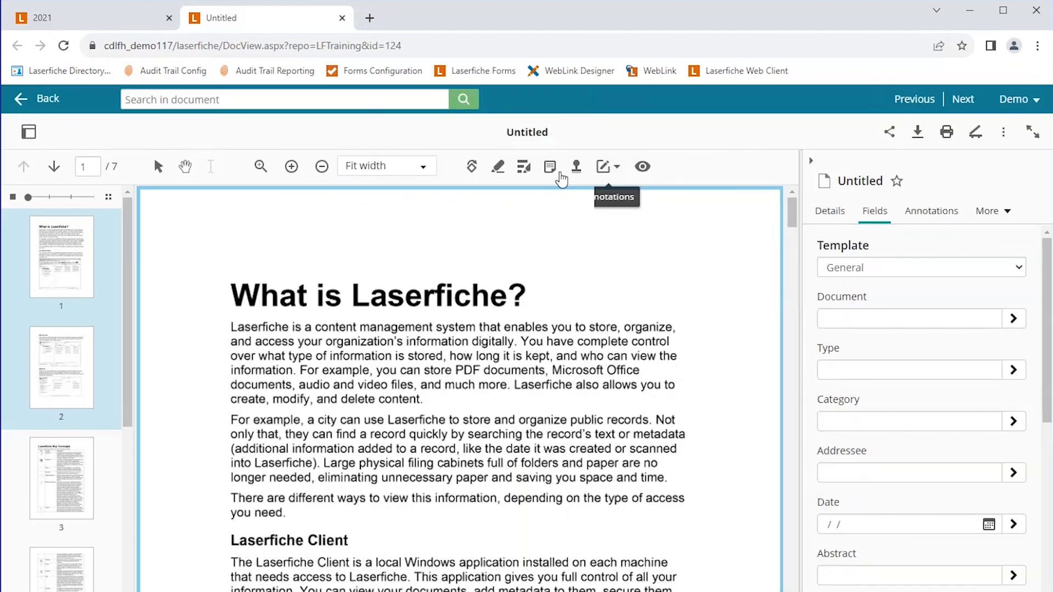
click(342, 18)
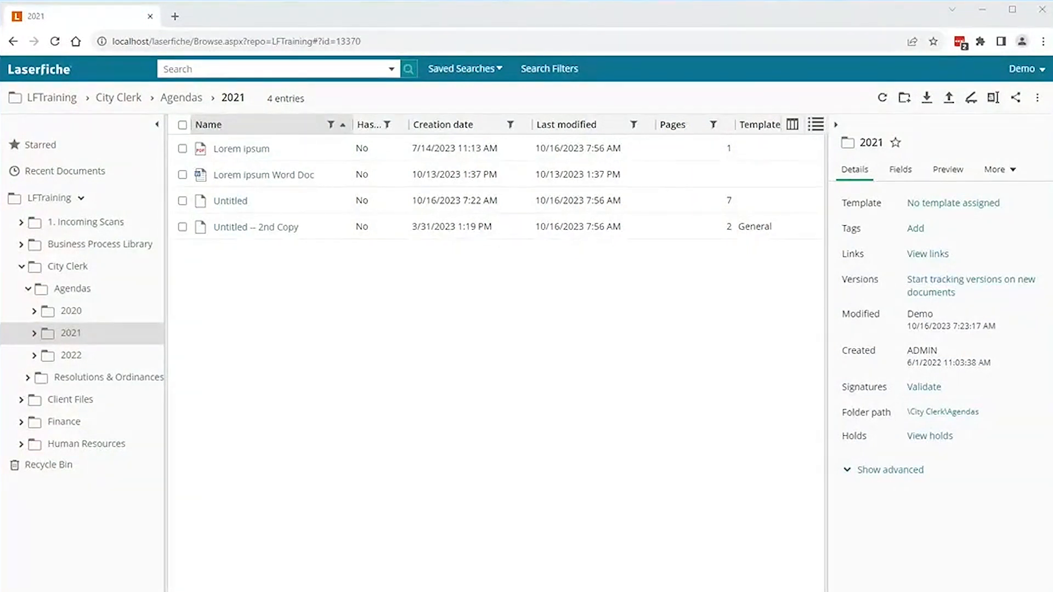
Step: Go to the LFTraining root folder and view the quick search's choices for limiting the search to a folder
click(52, 197)
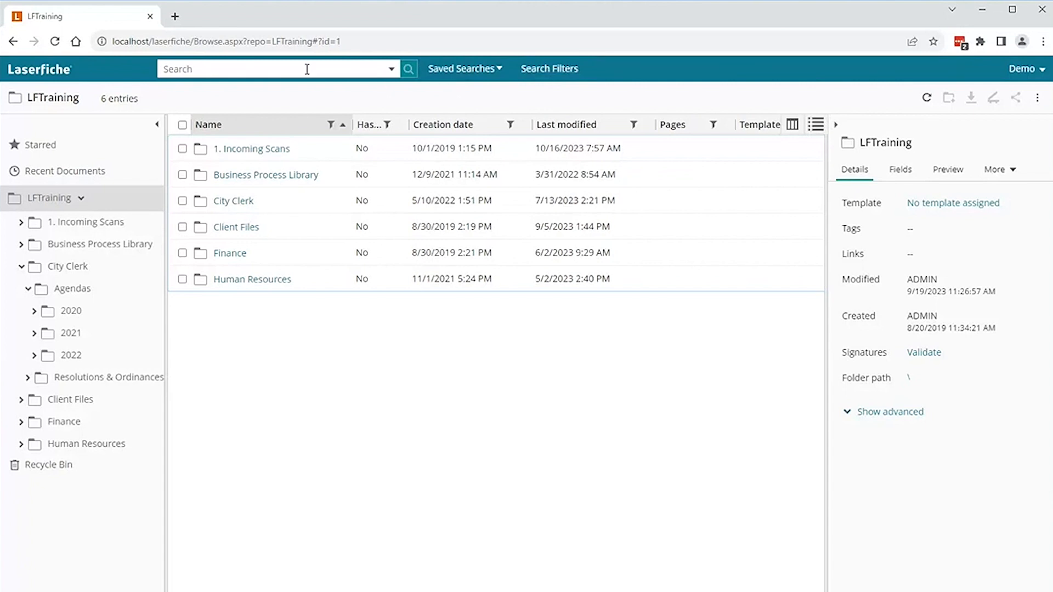
click(391, 70)
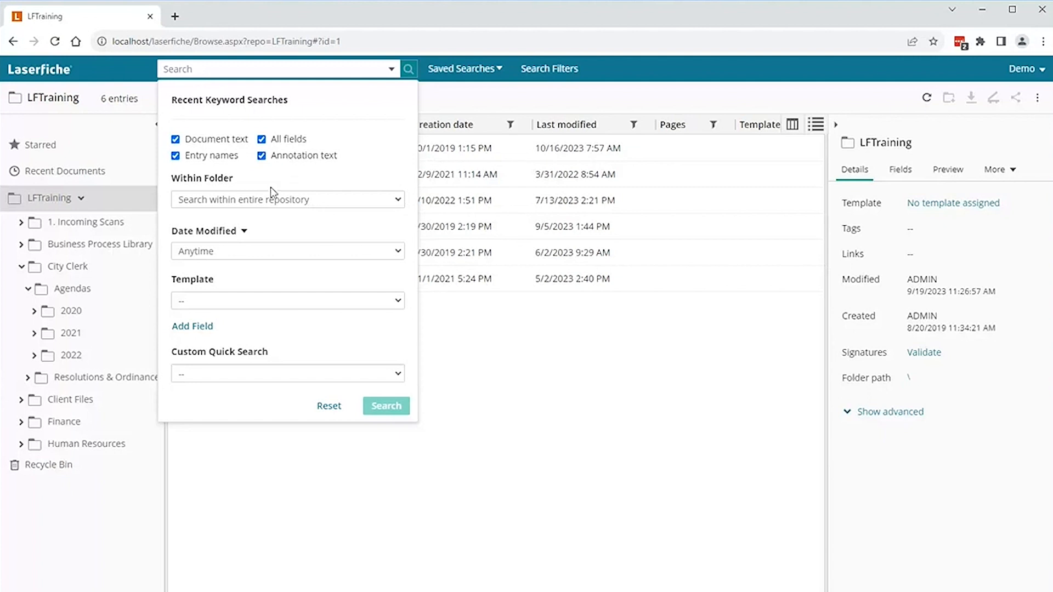
click(400, 204)
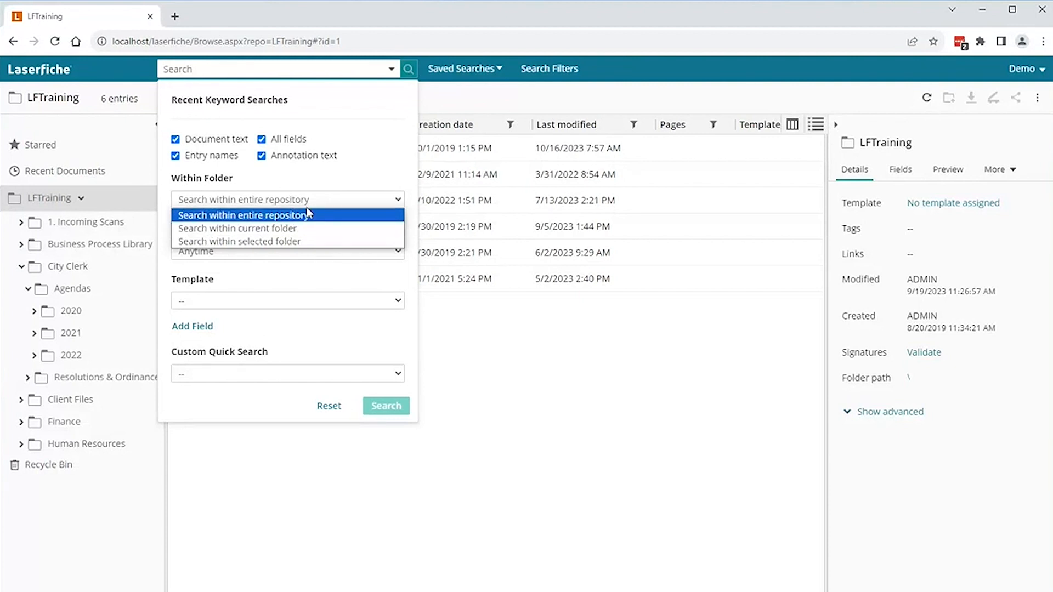
click(351, 182)
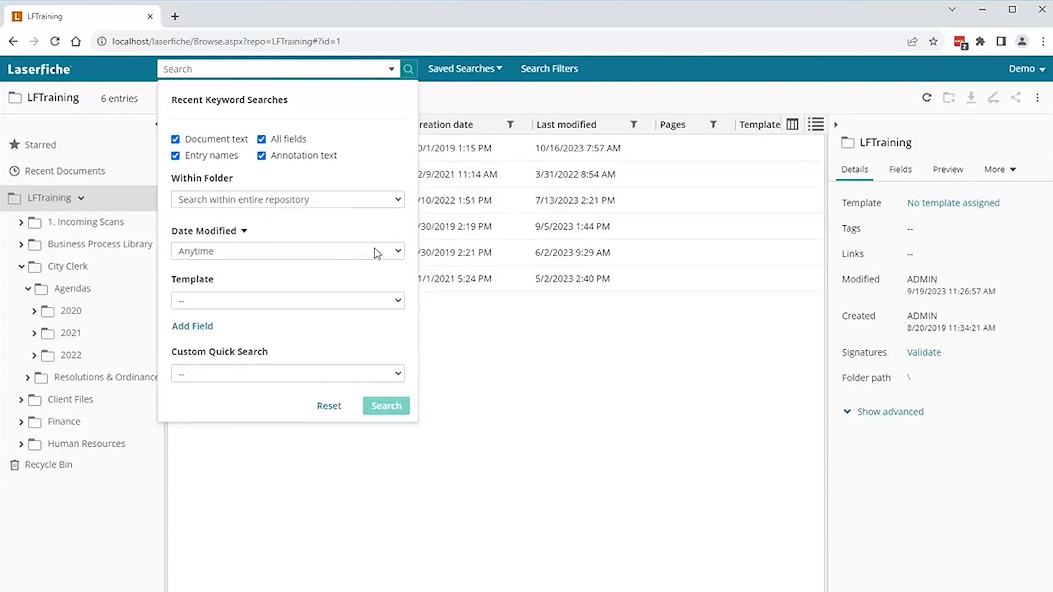
Step: Examine the quick search's date range, date type and template choices without changing them
click(398, 252)
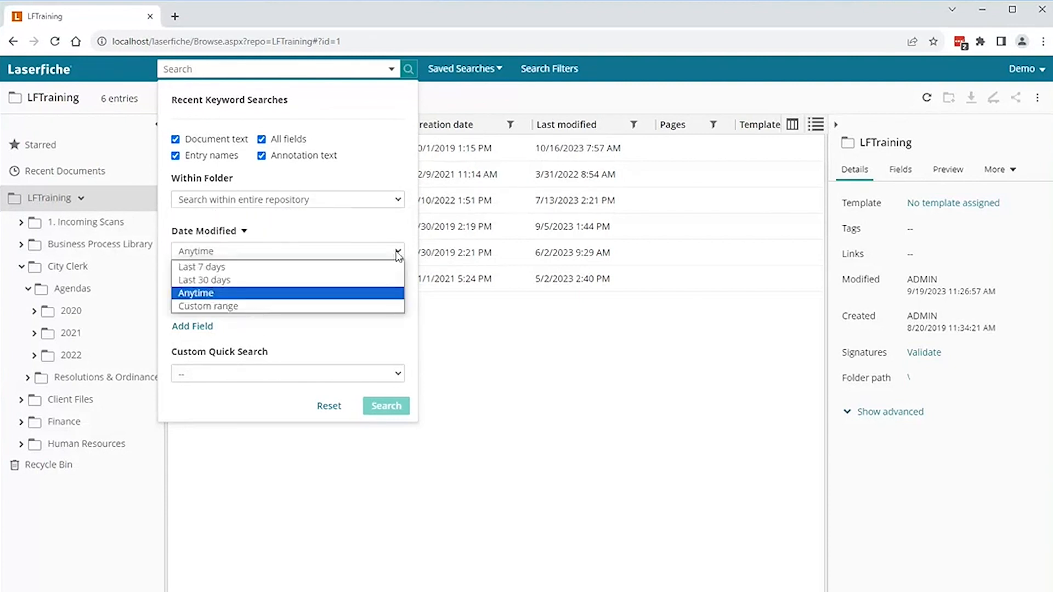
click(333, 237)
click(245, 232)
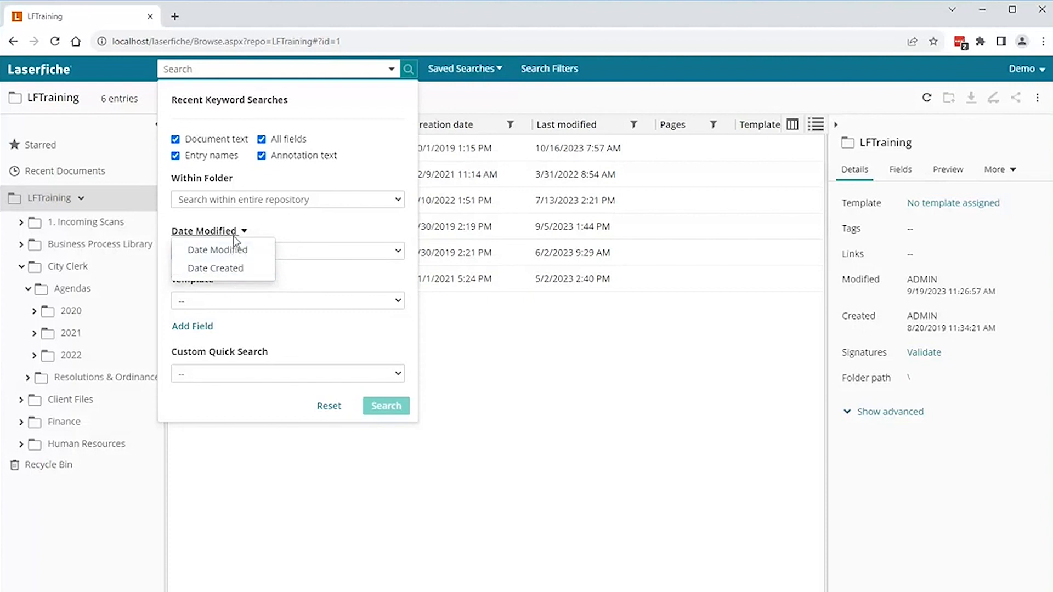
click(295, 235)
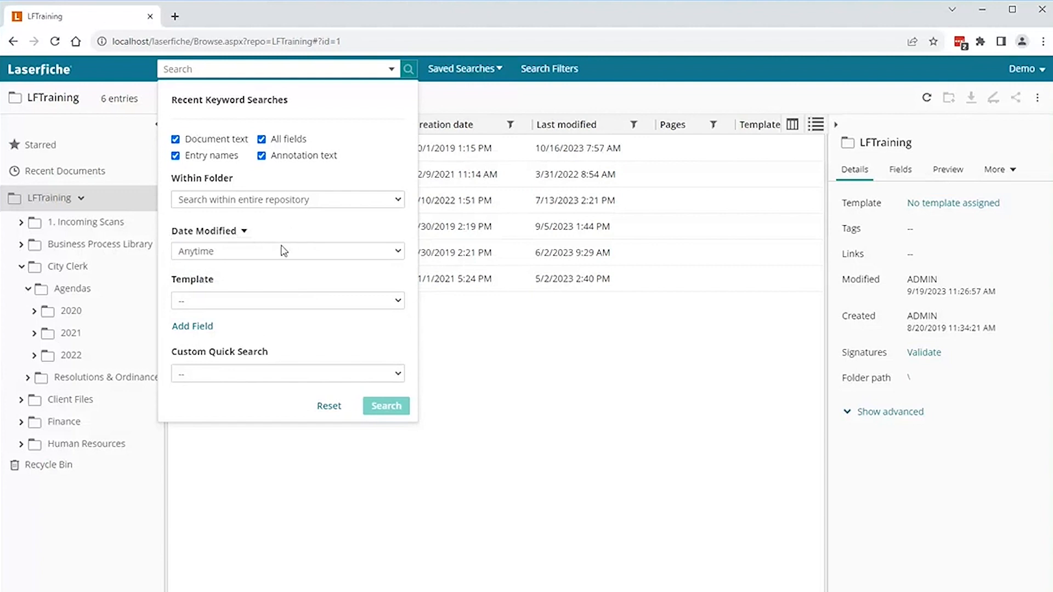
click(399, 252)
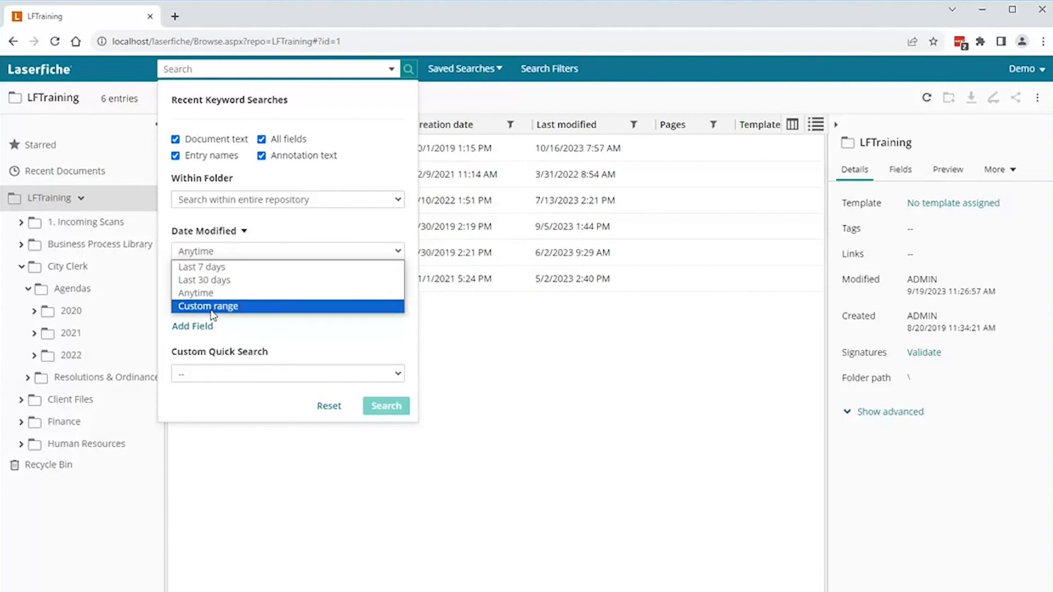
click(285, 232)
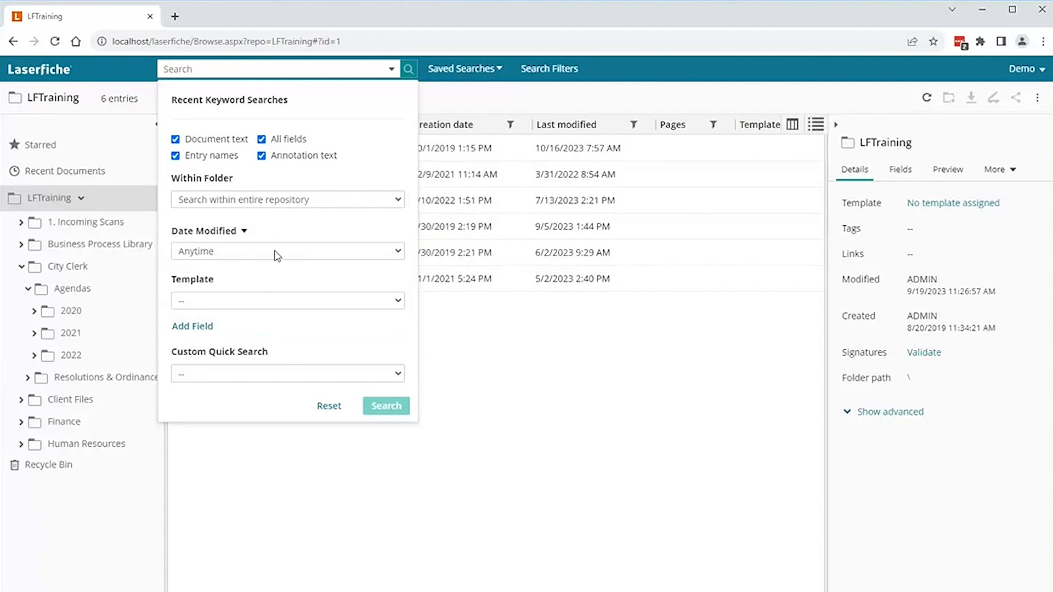
click(399, 304)
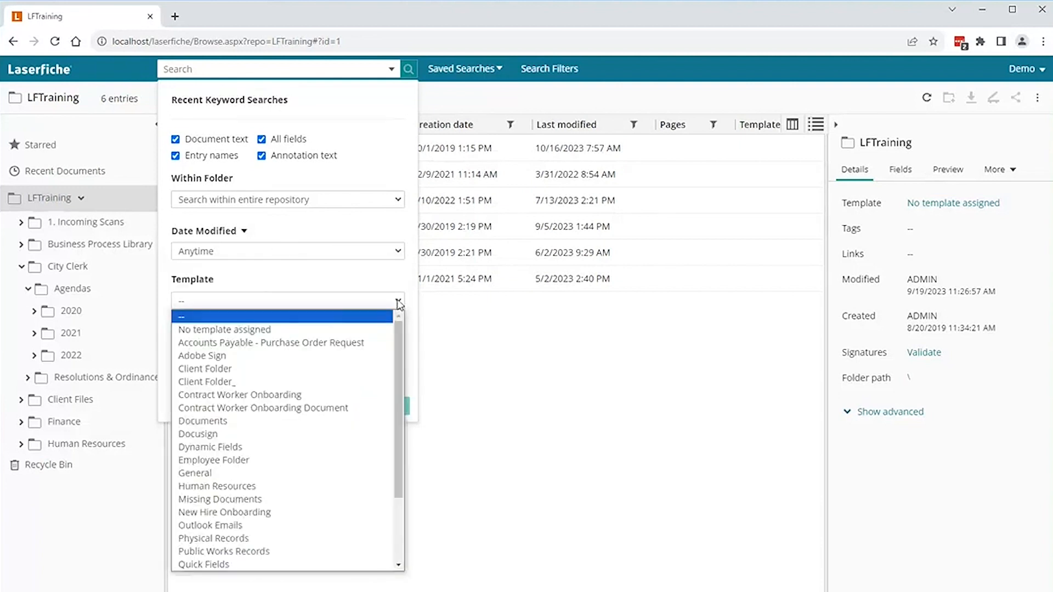
click(314, 285)
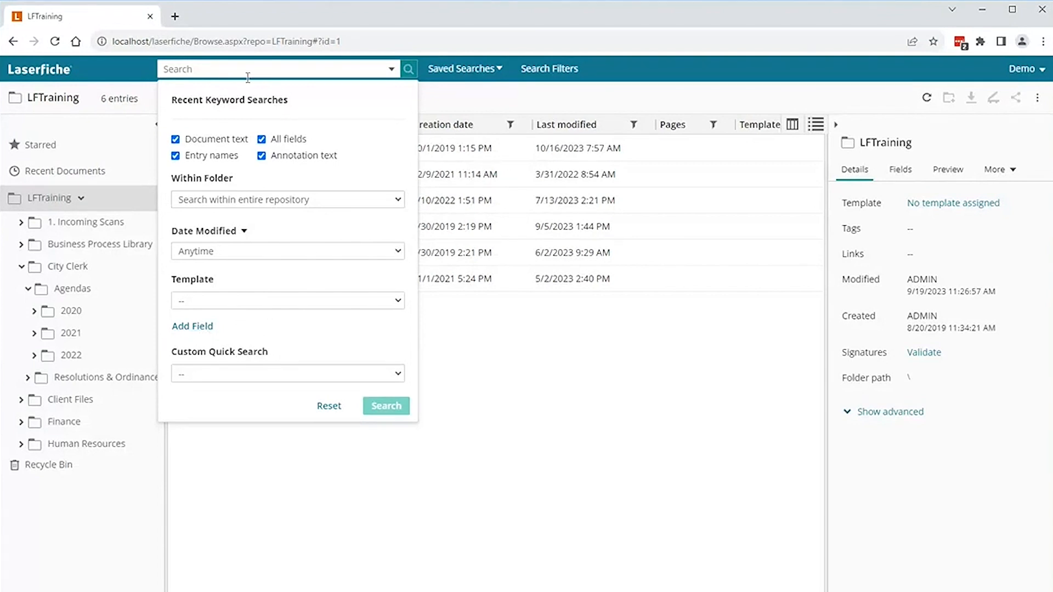
Step: Search the entire repository for "lorem" and select both Lorem ipsum entries and Lorem ipsum Word Doc in the results
text(lorem)
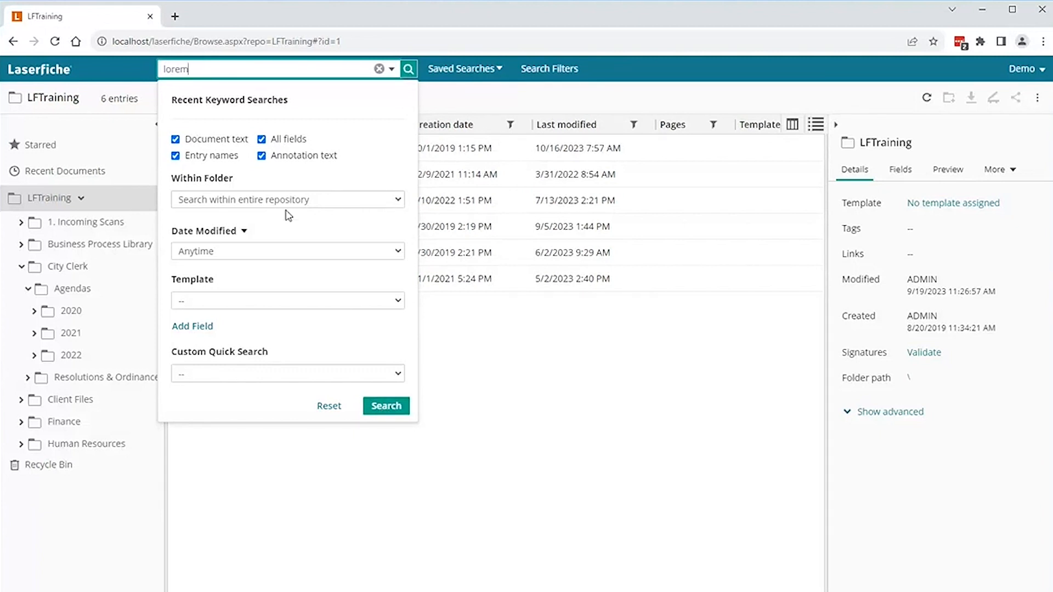
click(384, 408)
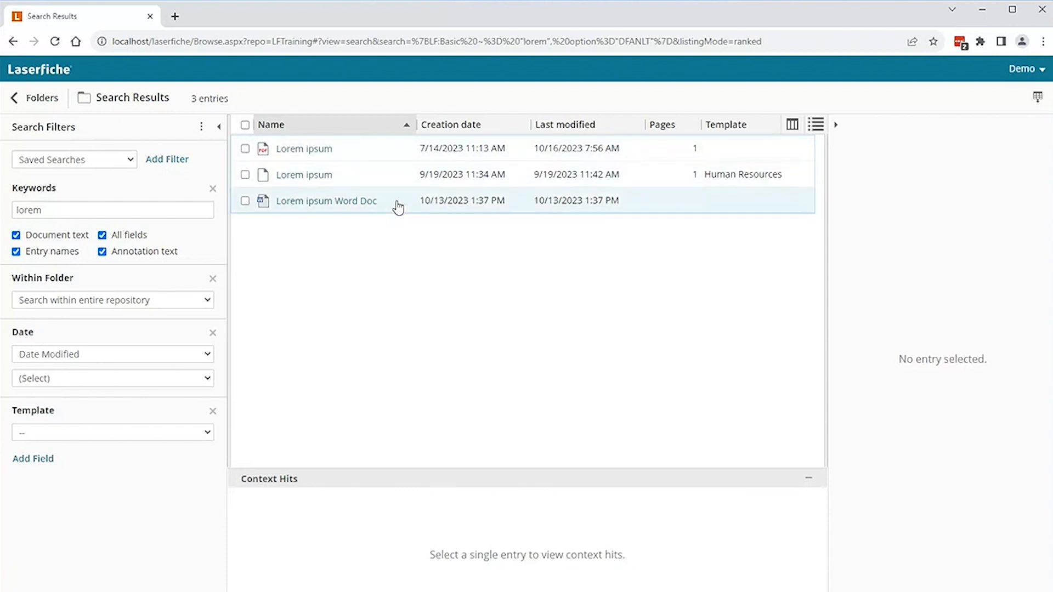
click(245, 175)
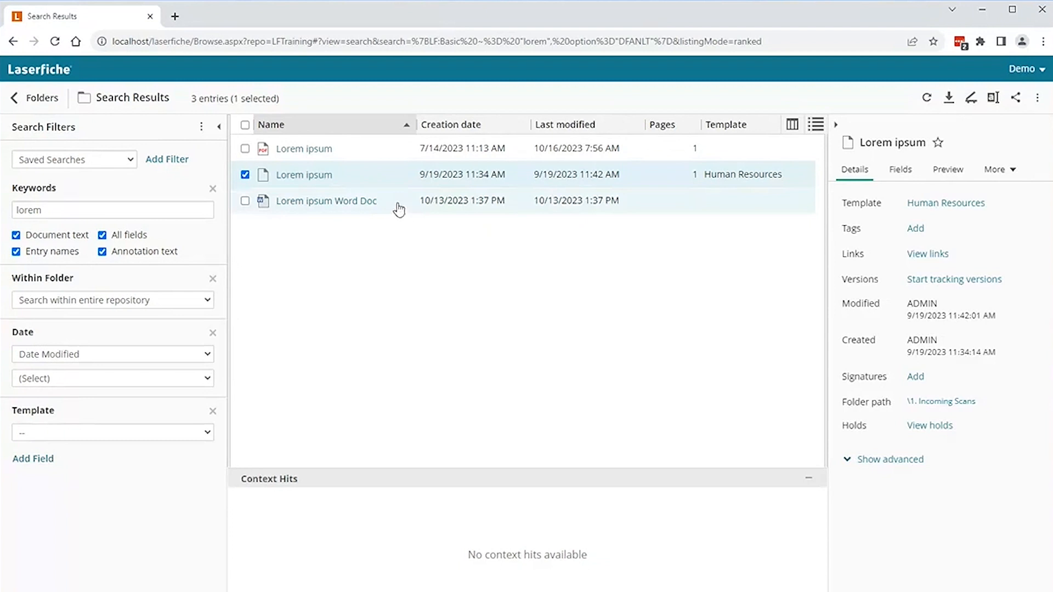
click(245, 201)
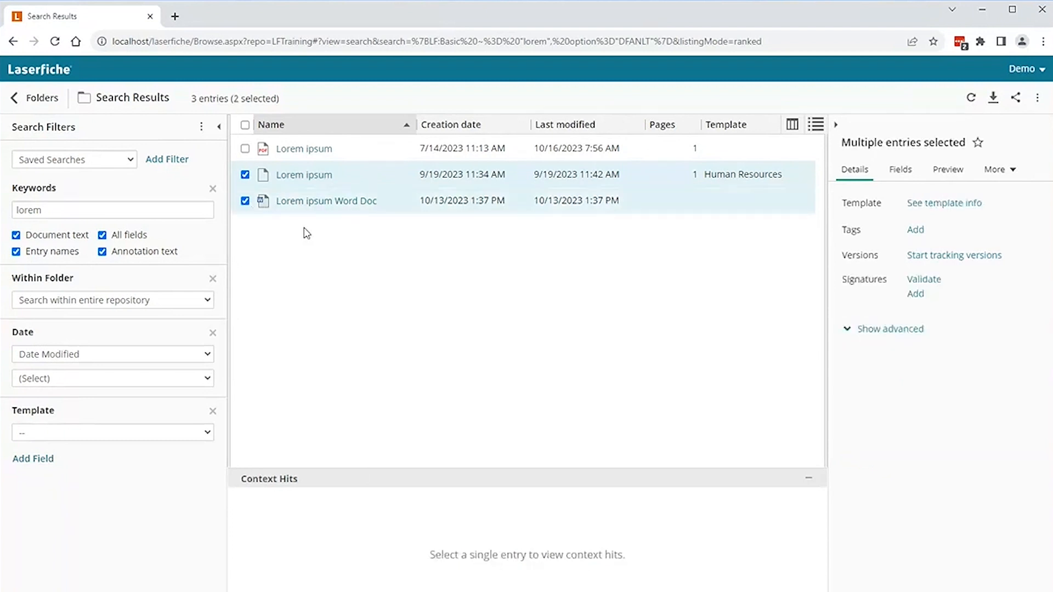
click(245, 149)
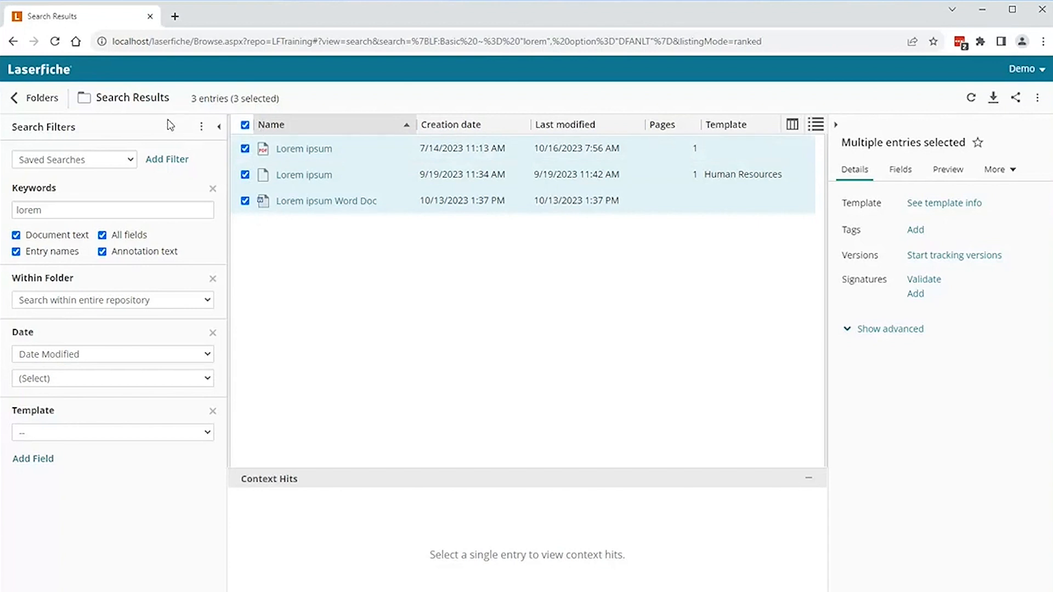
Step: Return to the LFTraining root folder and search the entire repository for "laserfiche"
click(43, 99)
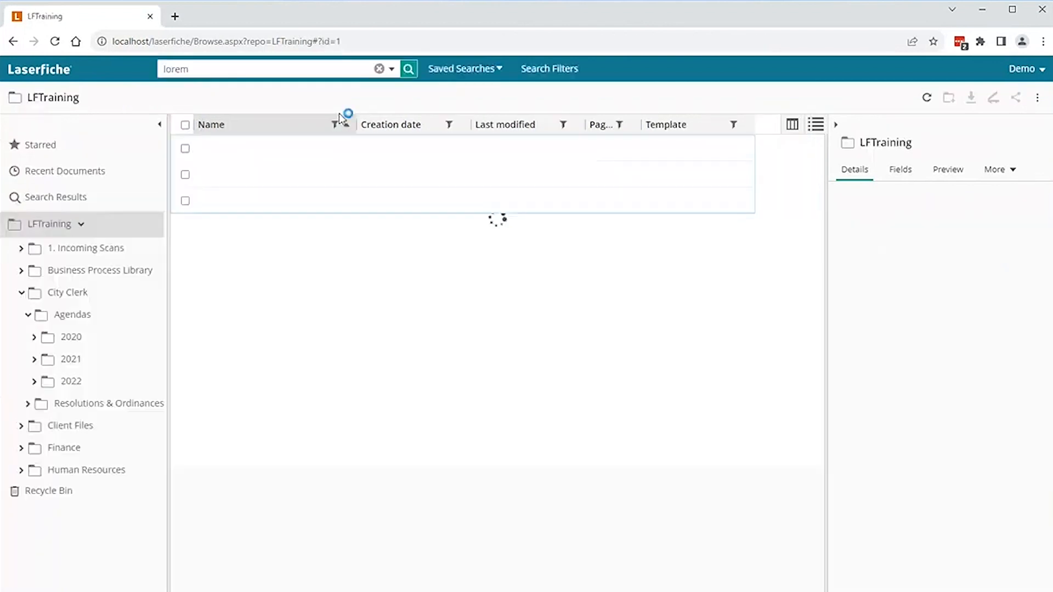
click(321, 69)
text(la)
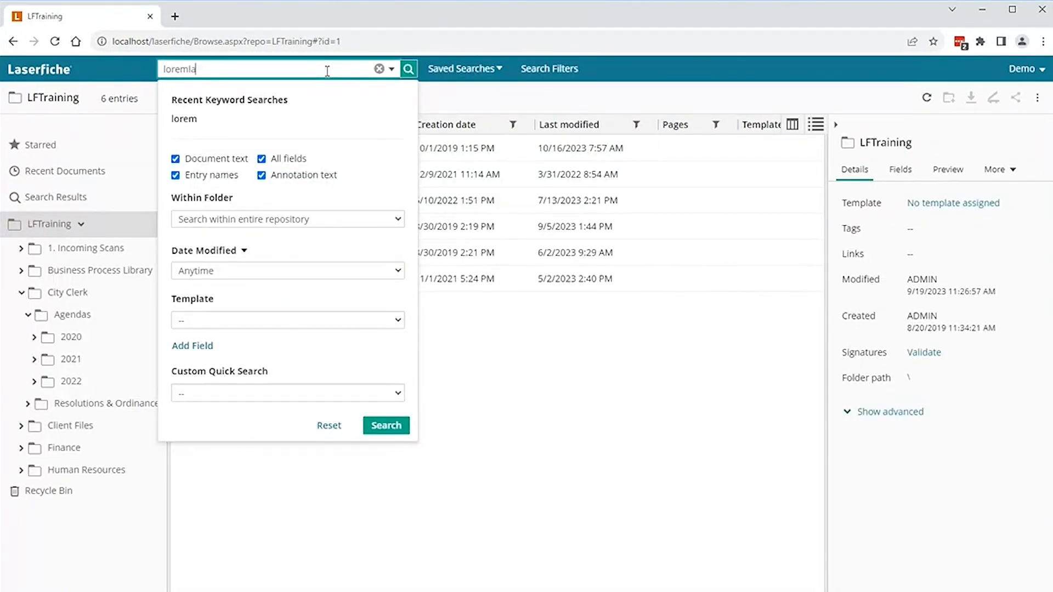
text(serfich)
click(190, 69)
key(BackSpace)
key(BackSpace)
key(BackSpace)
key(BackSpace)
key(BackSpace)
click(384, 428)
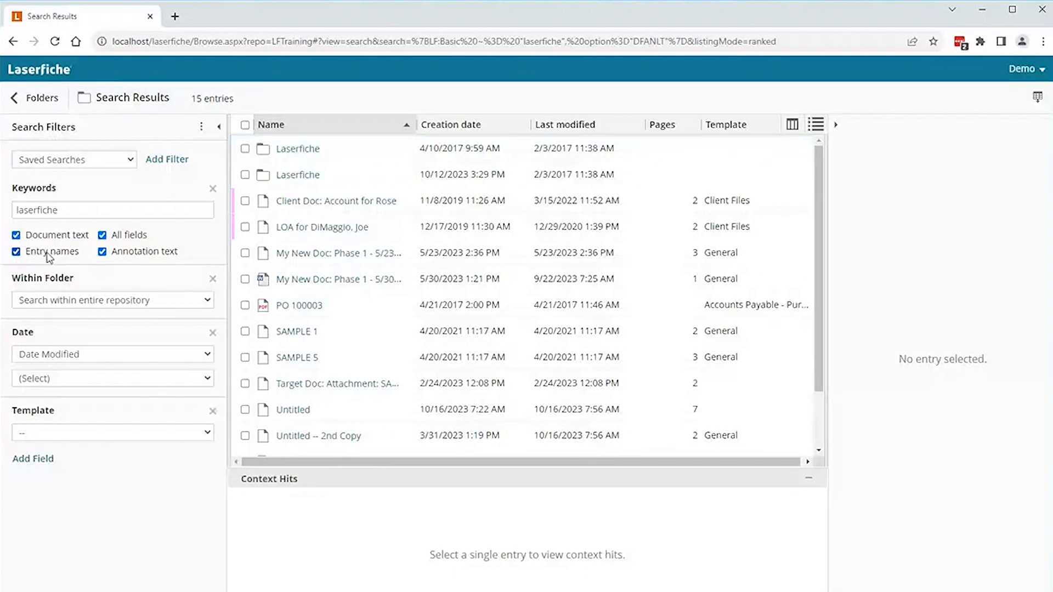
Step: Rerun the "laserfiche" keyword search with entry names excluded and select SAMPLE 1 in the results
click(16, 252)
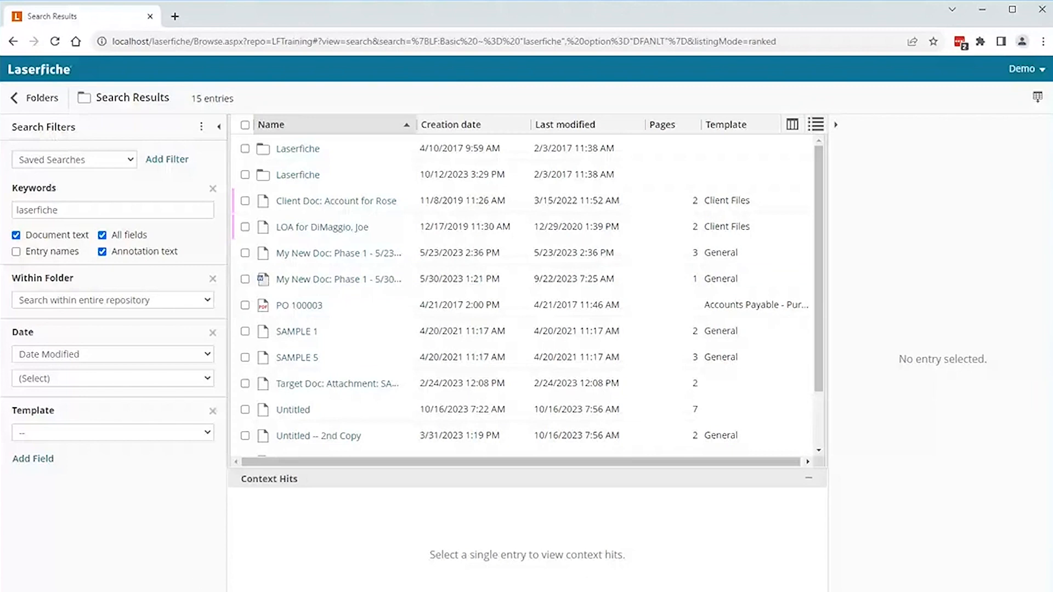
click(189, 591)
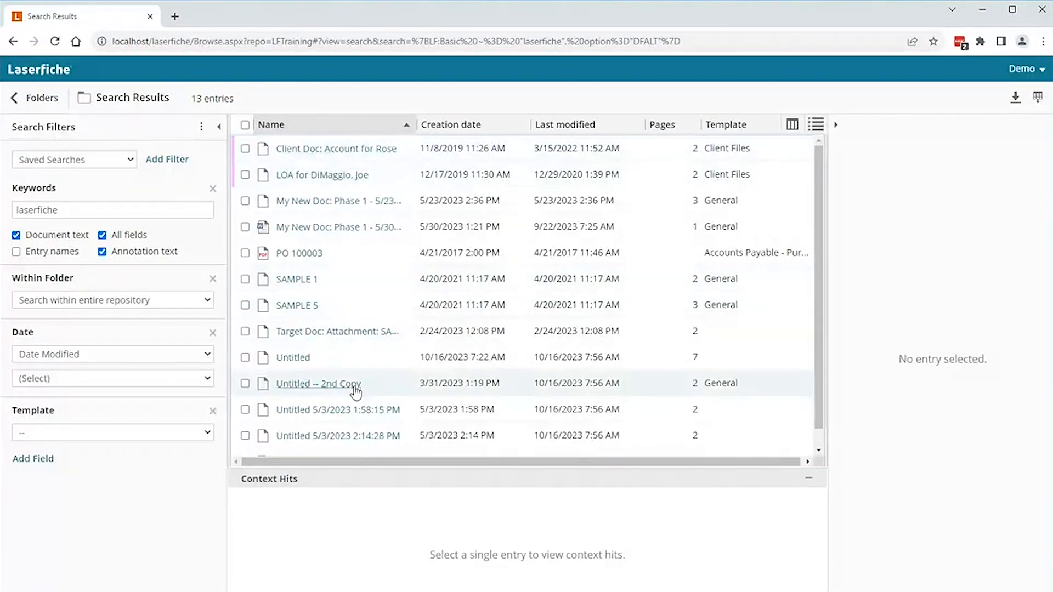
click(245, 279)
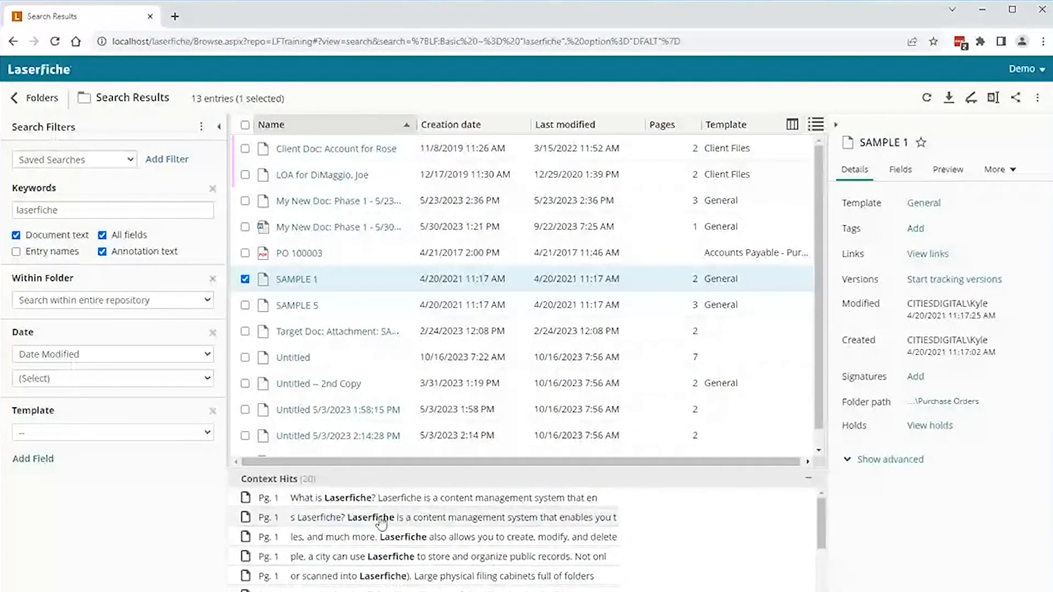
Step: Open SAMPLE 1 at its page 2 context hit about the Laserfiche Mobile app, look through the document's hits, and close it
scroll(395, 573, down, 5)
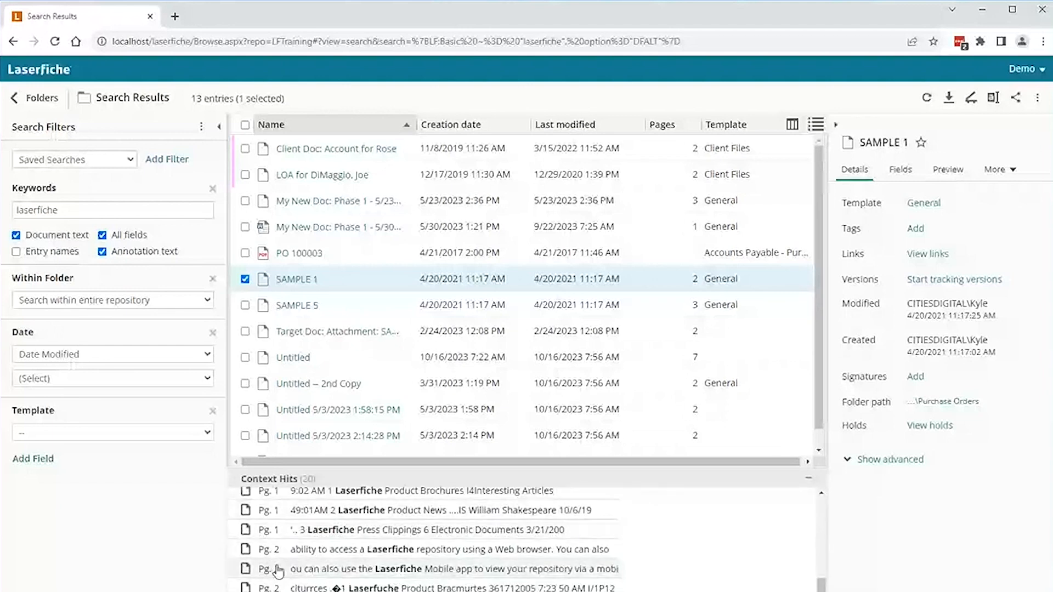
click(395, 570)
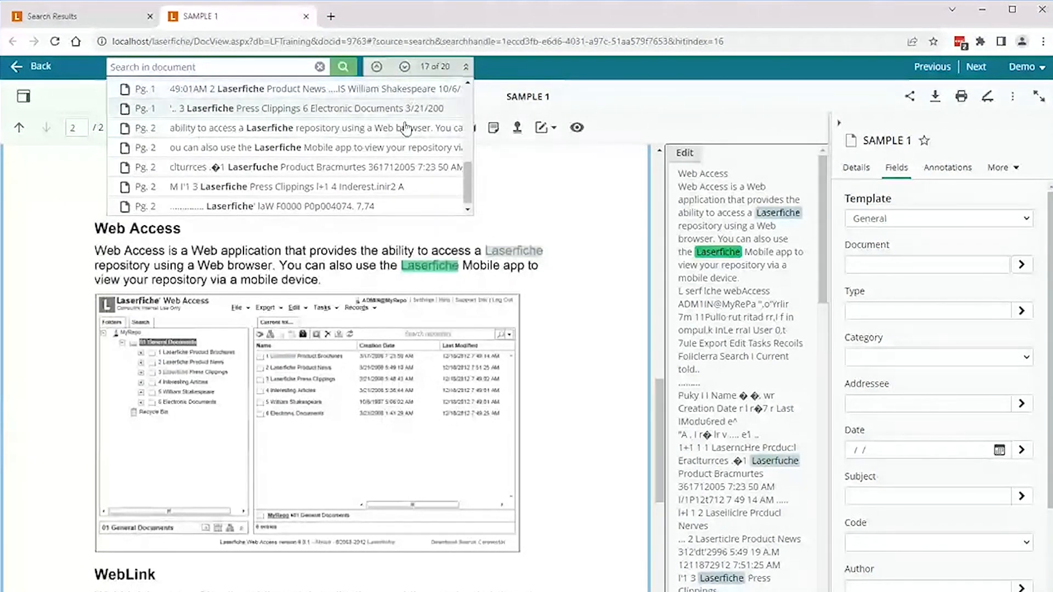
scroll(395, 143, up, 5)
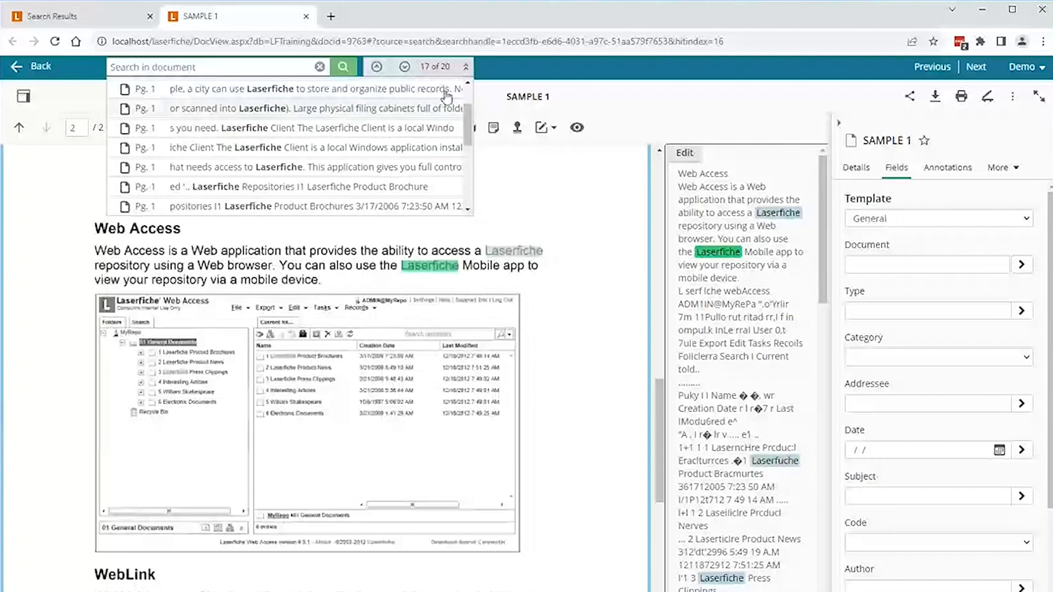
click(307, 20)
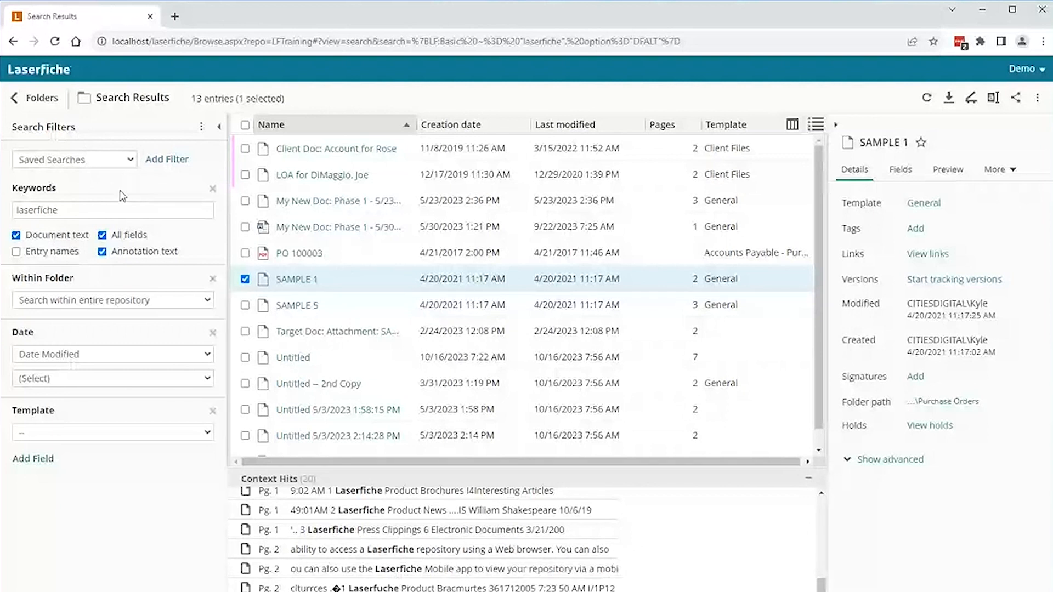
Step: Change the search filters by adding Name/ID, Text and Type and removing Keywords and Date
click(167, 160)
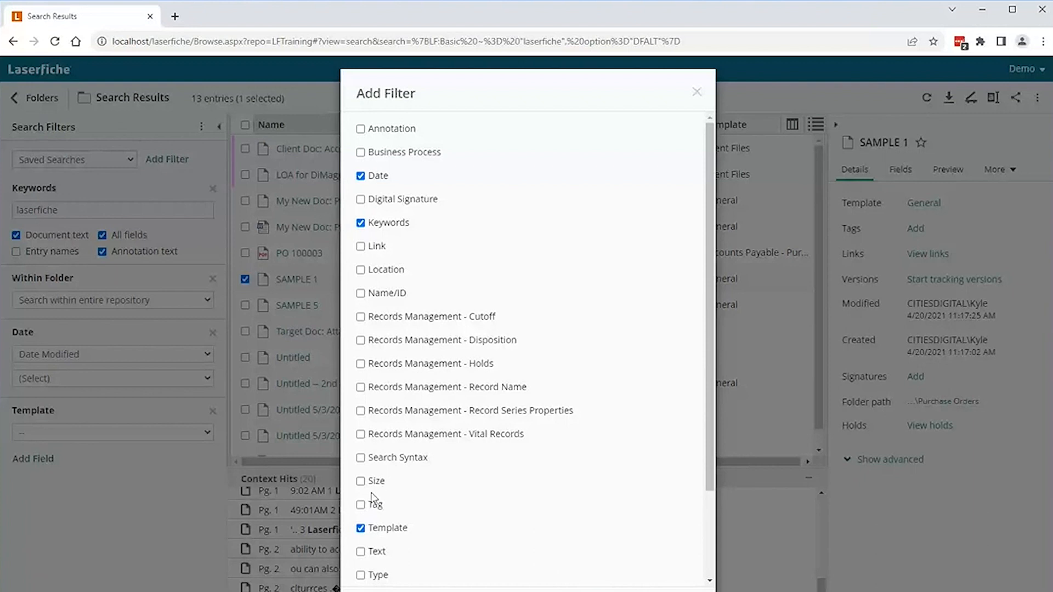
click(362, 553)
click(370, 294)
click(360, 223)
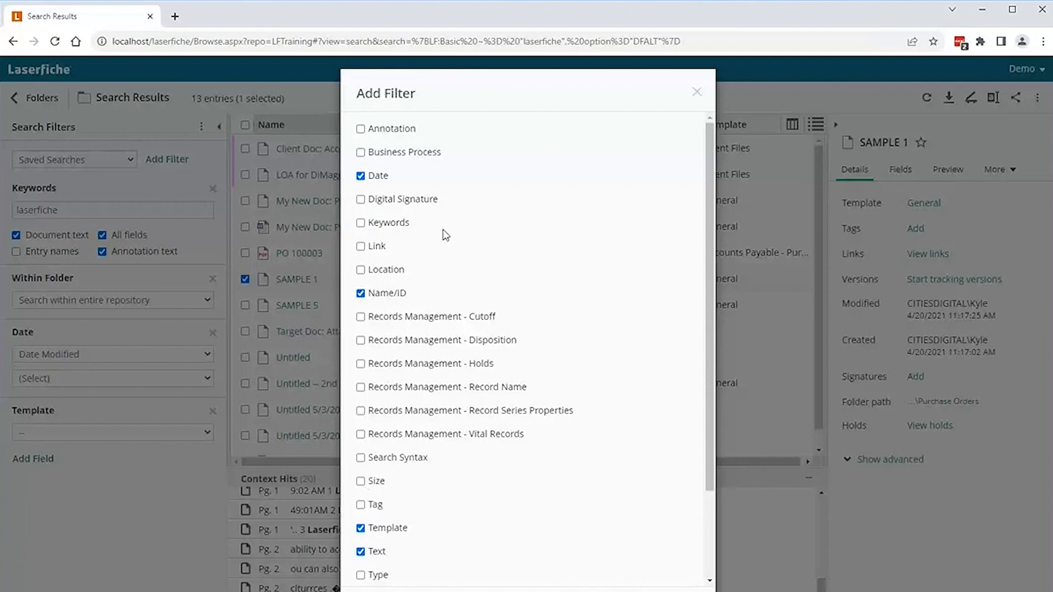
click(361, 176)
scroll(559, 530, down, 2)
click(360, 465)
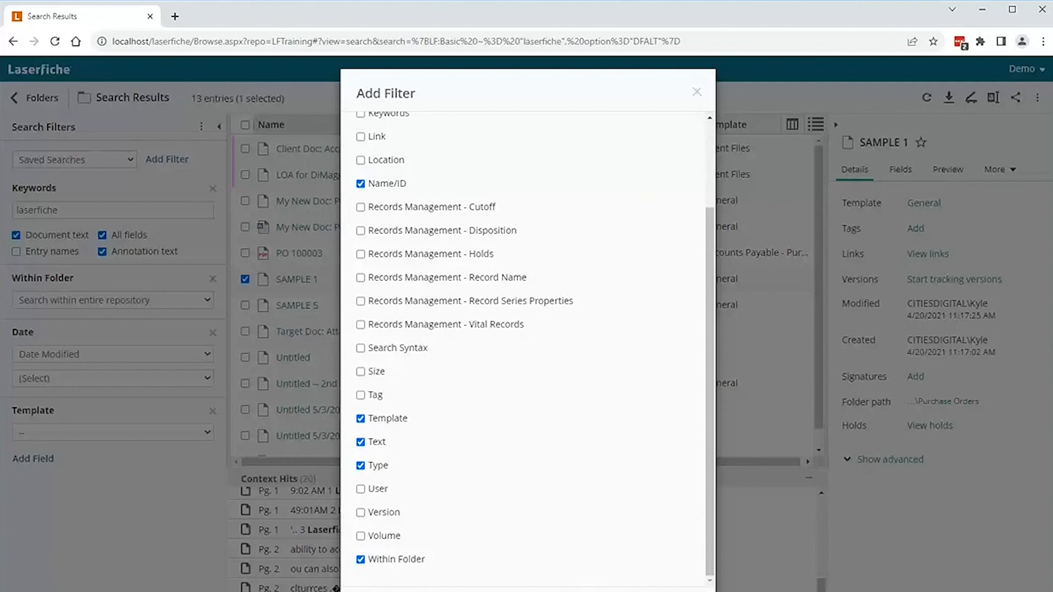
click(631, 591)
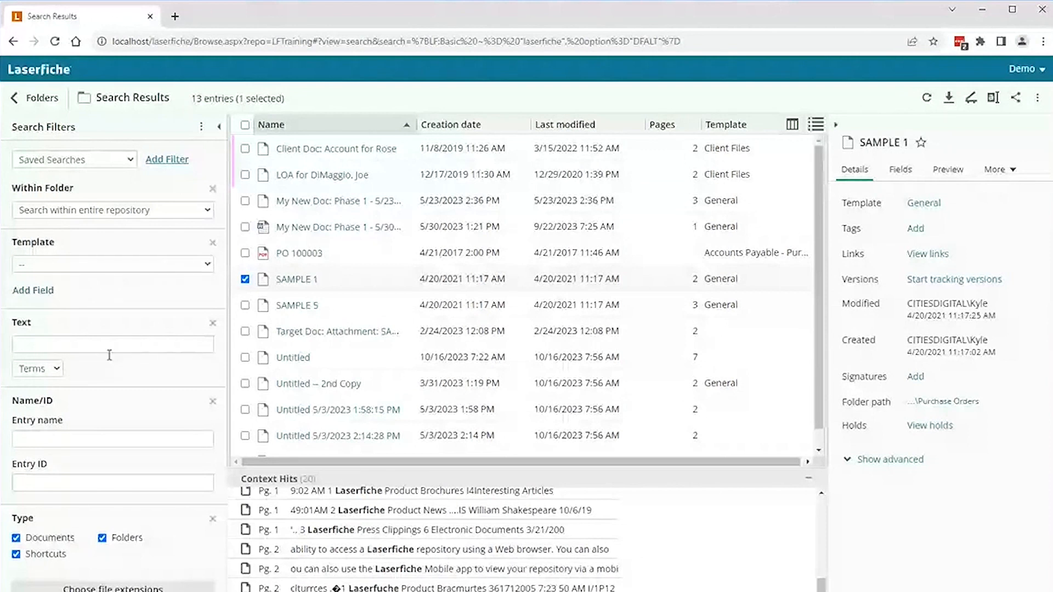
Step: Fill in the search filters with the entry name "sample*" and the text "laserfiche"
click(41, 439)
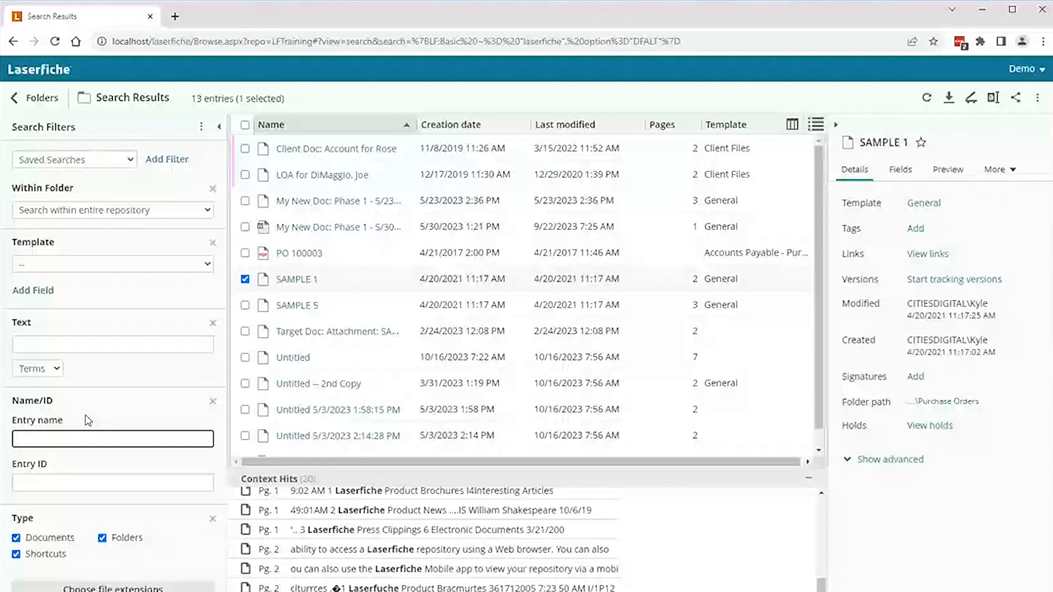
text(sample*)
click(74, 350)
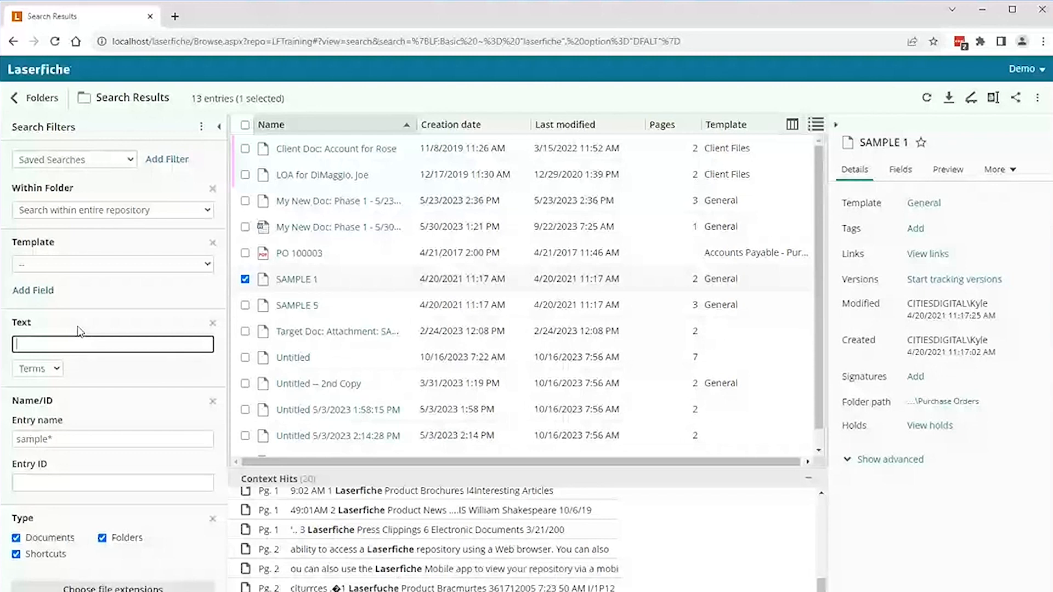
text(laserfiche)
Step: Try the And, Or and Not operators for the Text filter, and set the operator to Within
click(58, 369)
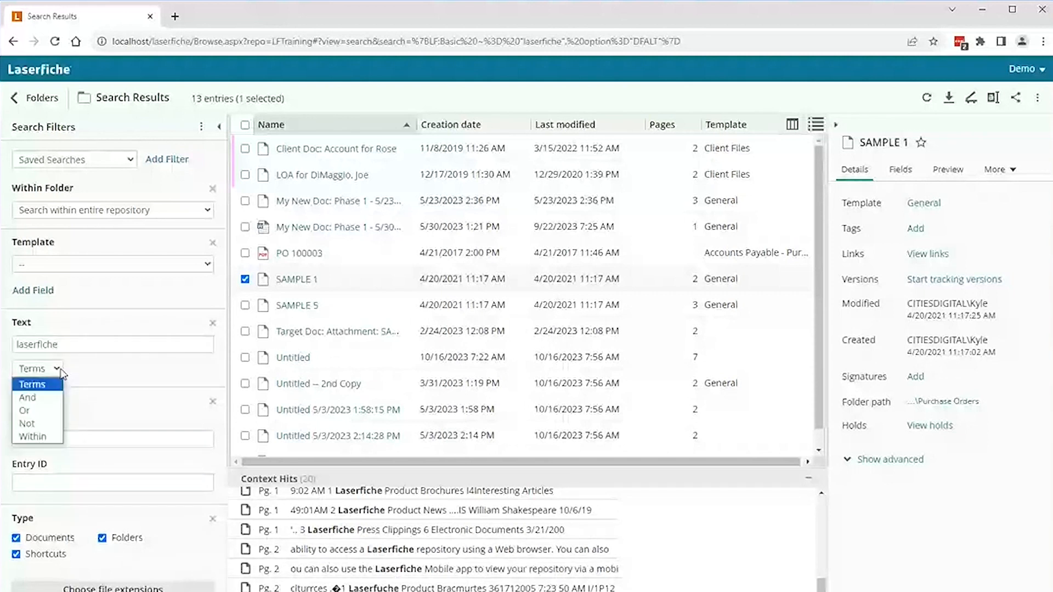
click(41, 401)
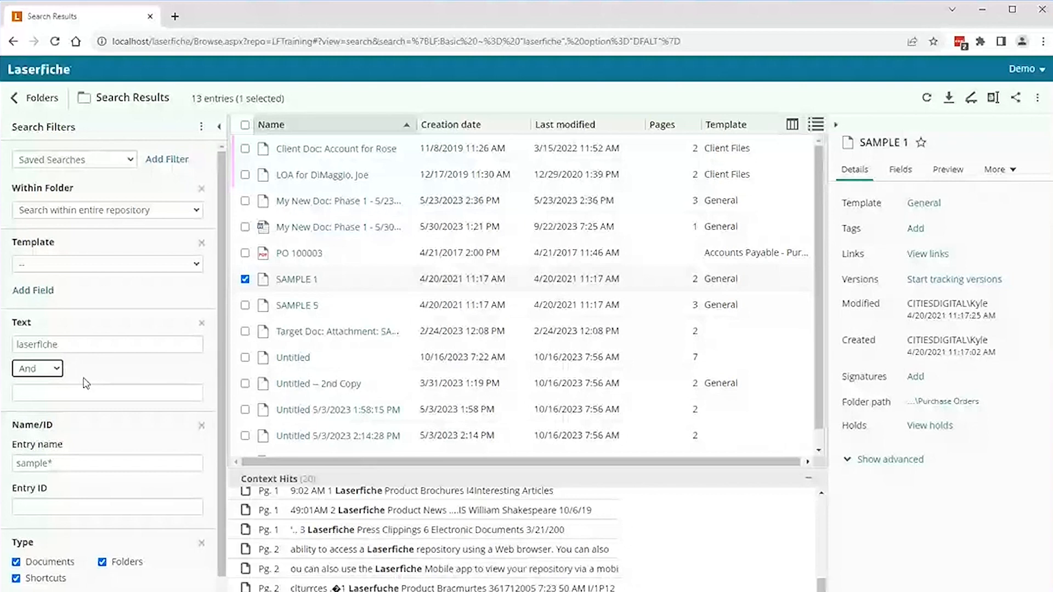
click(54, 377)
click(39, 410)
click(52, 368)
click(39, 427)
click(58, 370)
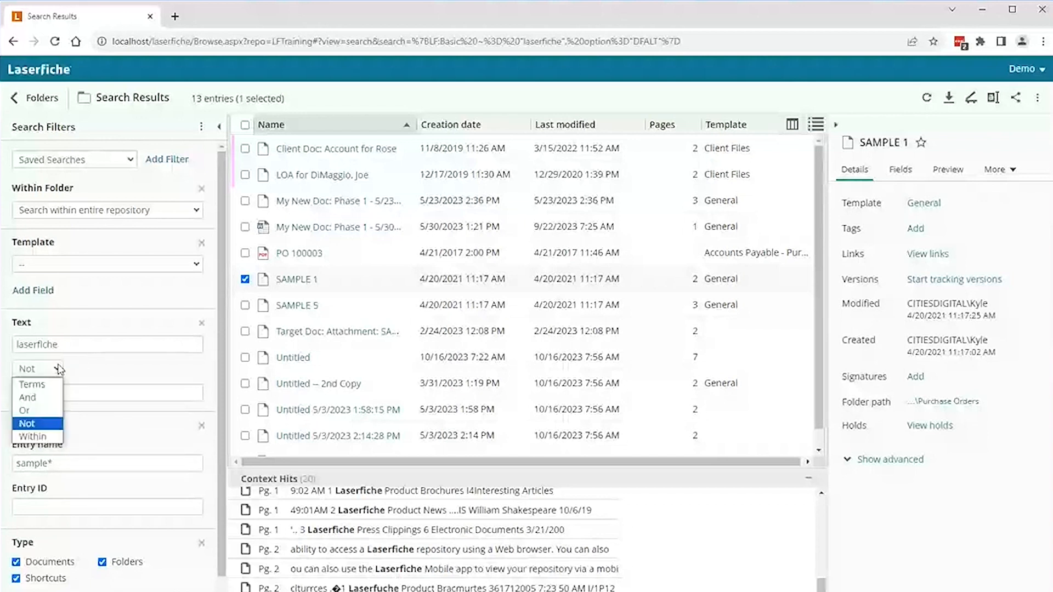
click(44, 442)
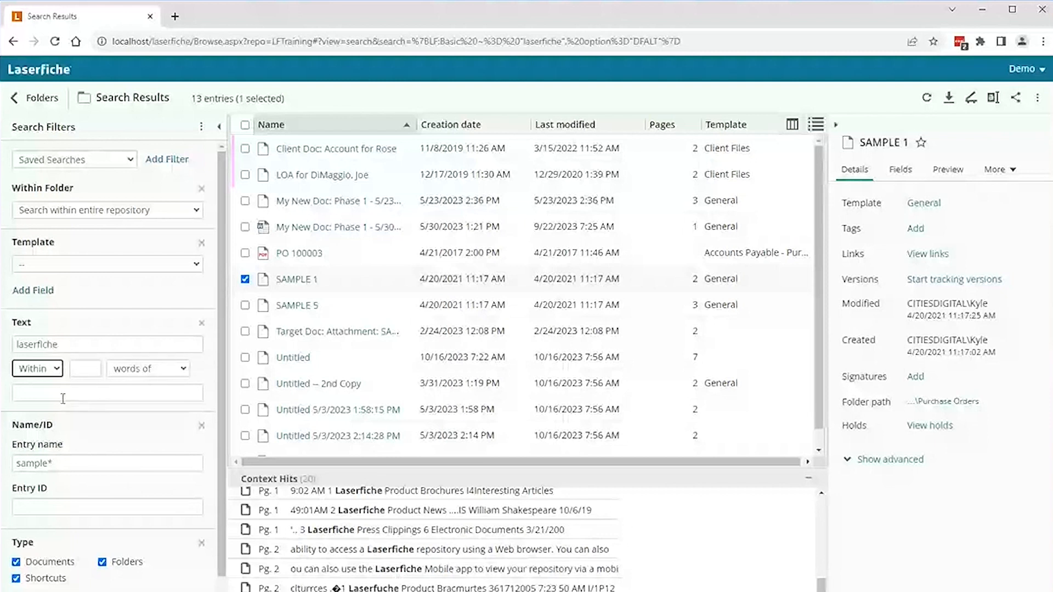
Step: View the Within operator's distance units and the Text filter's operator choices without changing them, and look at the Type filter
click(150, 373)
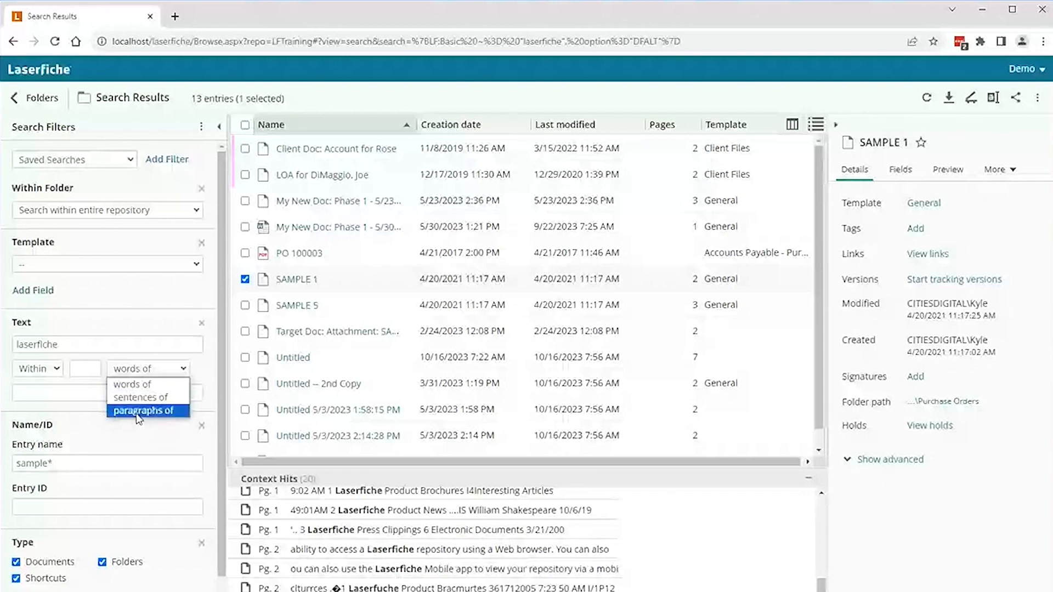
click(41, 393)
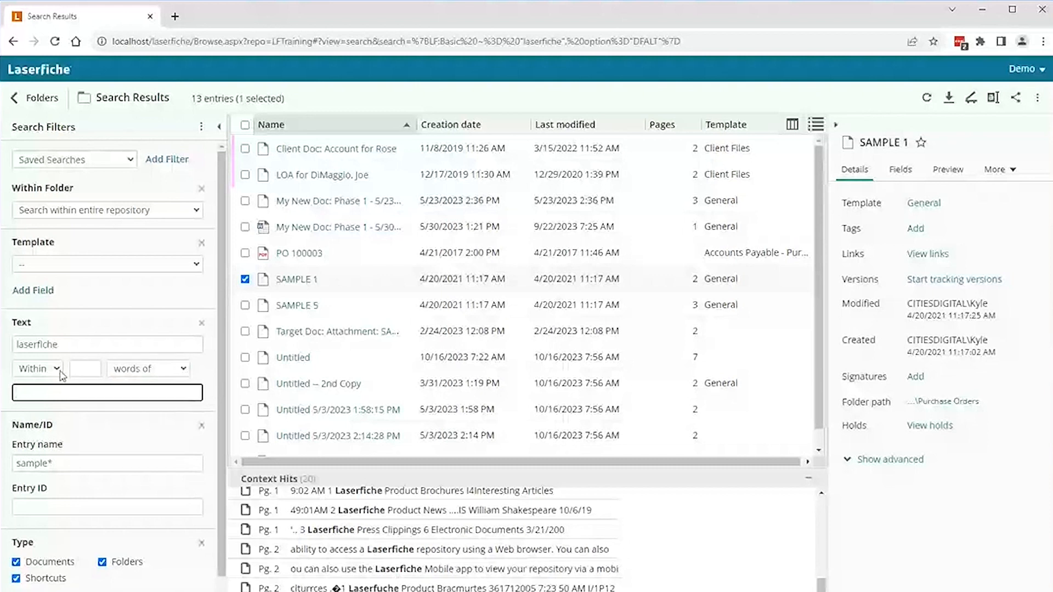
click(58, 370)
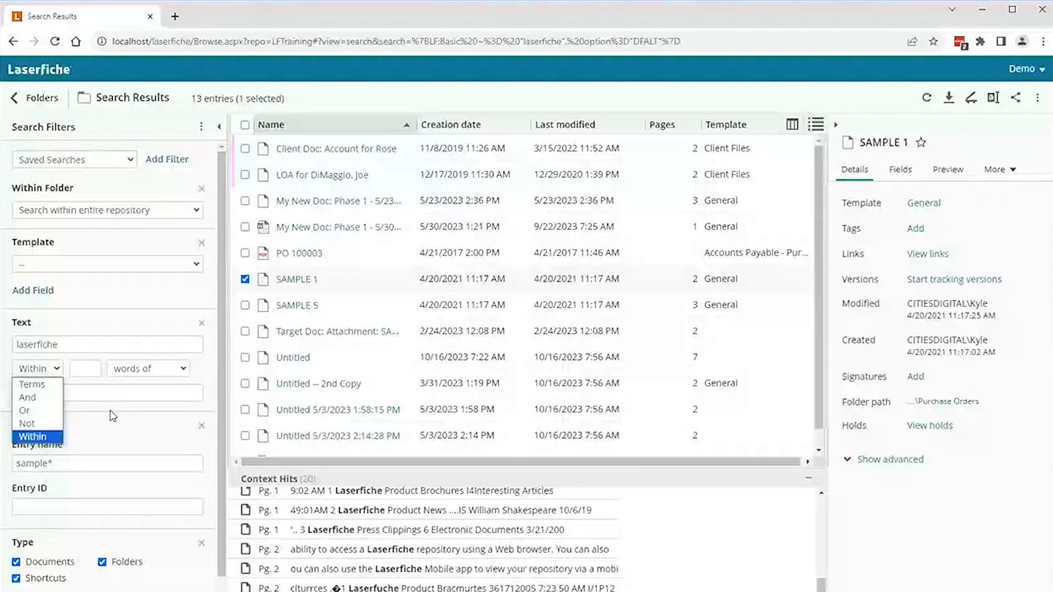
click(111, 431)
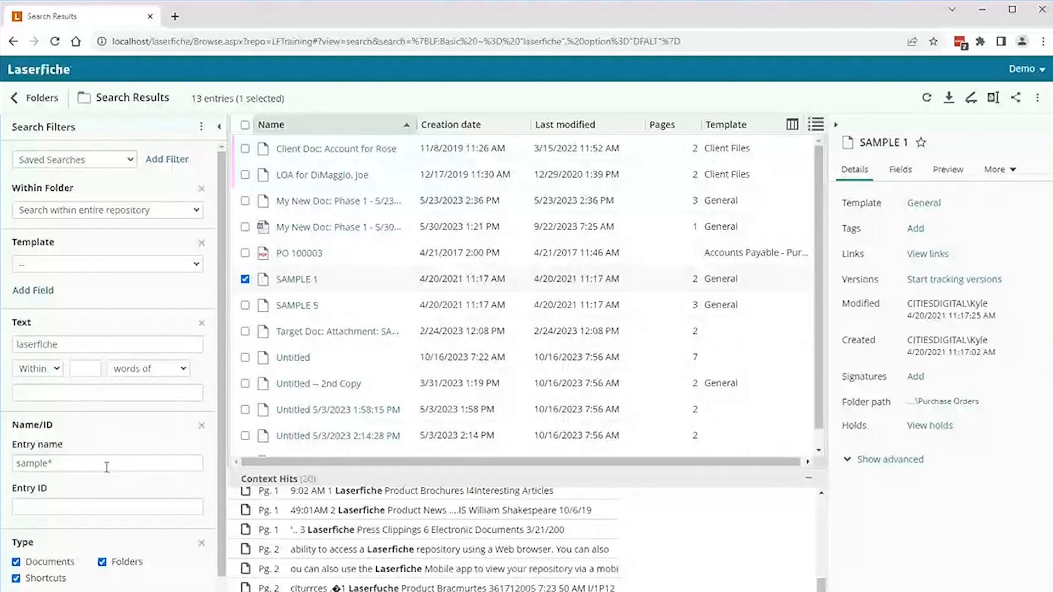
scroll(107, 464, down, 1)
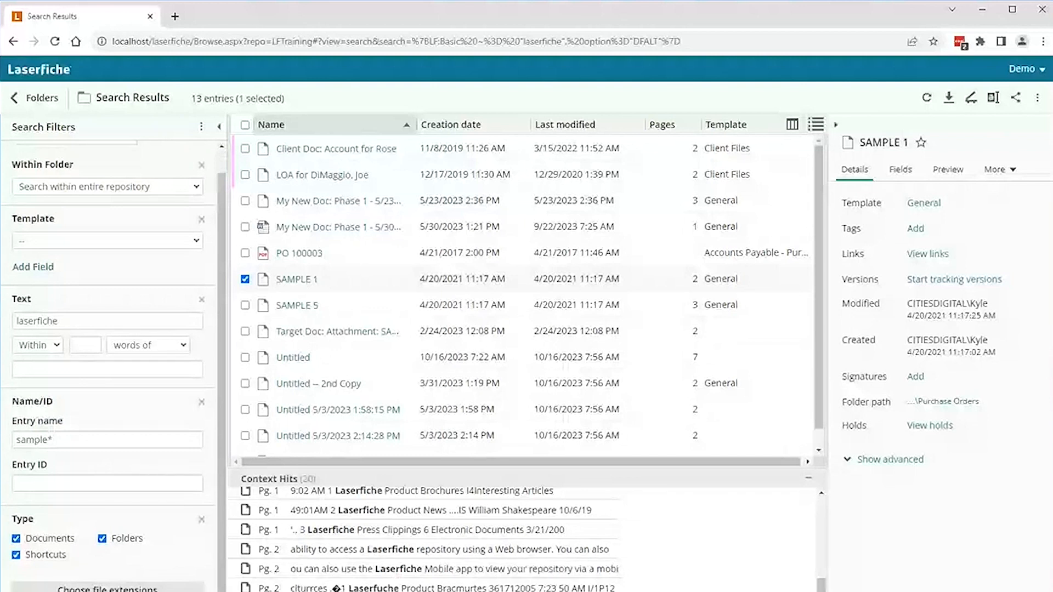
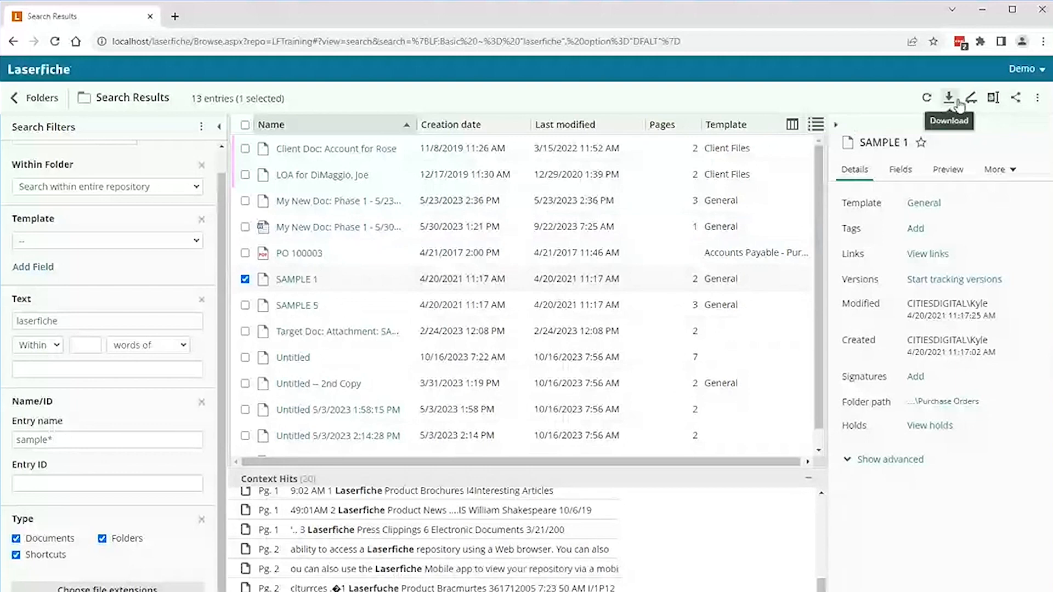
Step: View the Email Basket options for SAMPLE 1 with and without the email client setting, and close it without sending
click(1016, 98)
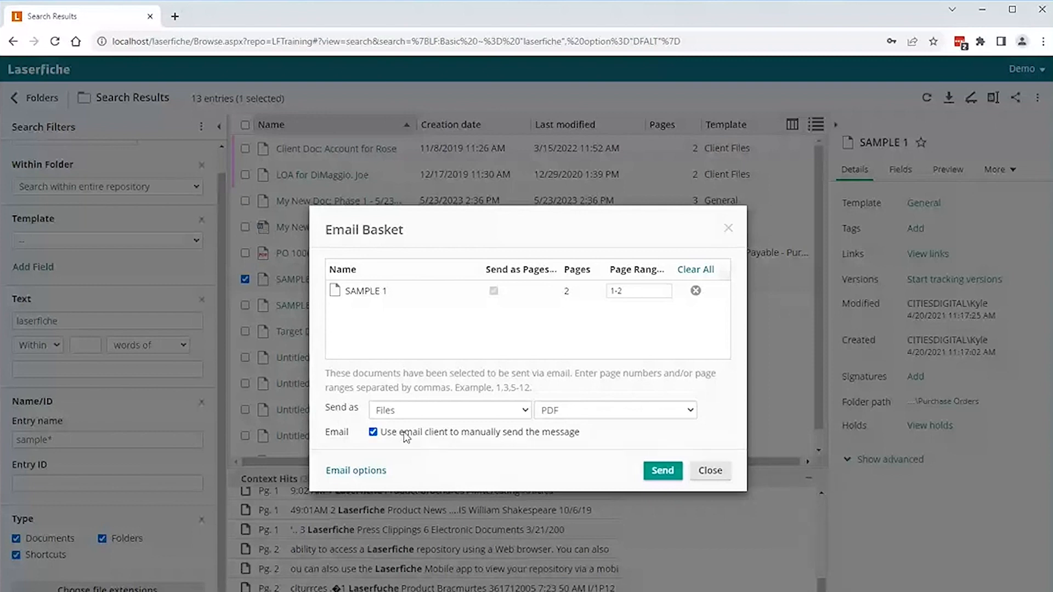
click(374, 432)
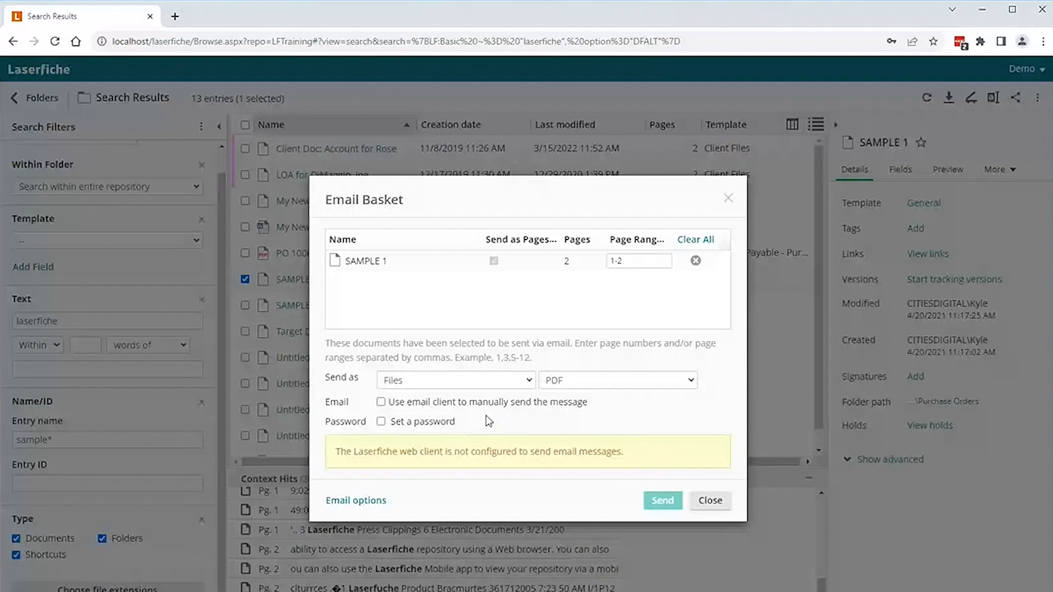
click(381, 404)
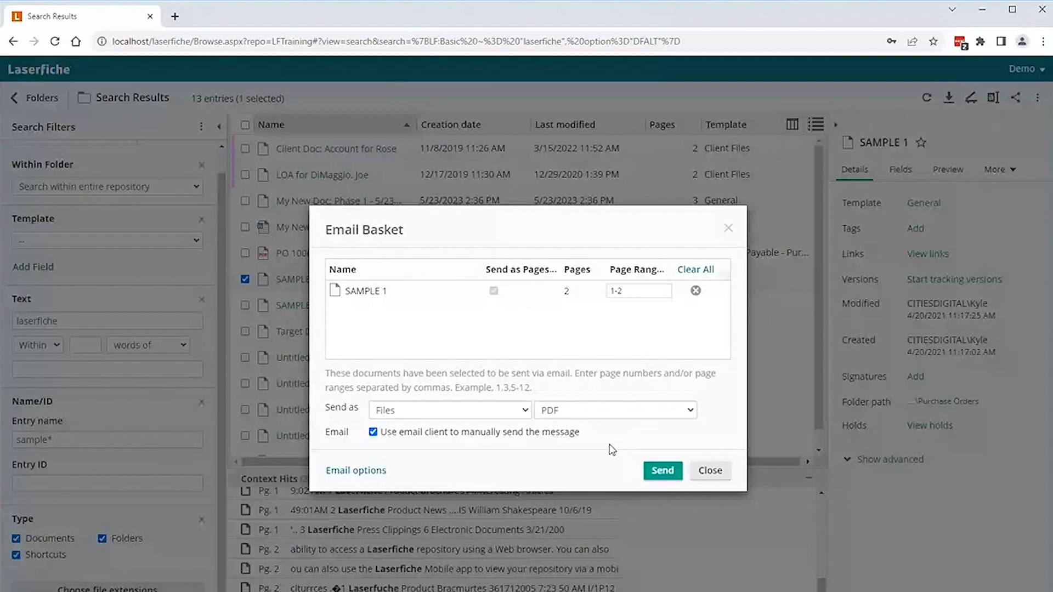
click(710, 471)
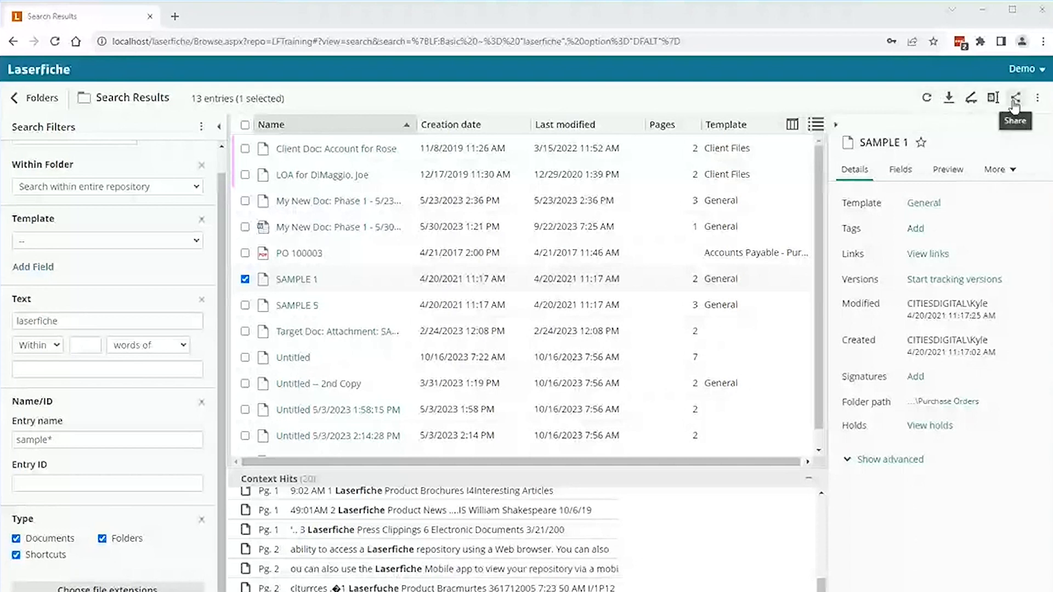
Step: View the additional actions available for SAMPLE 1
click(1038, 101)
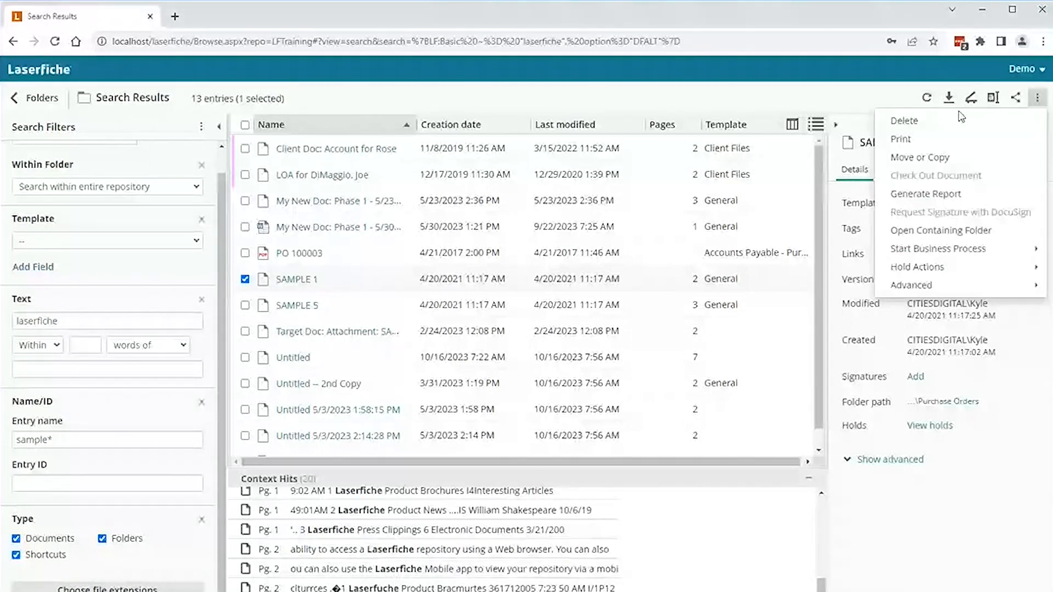